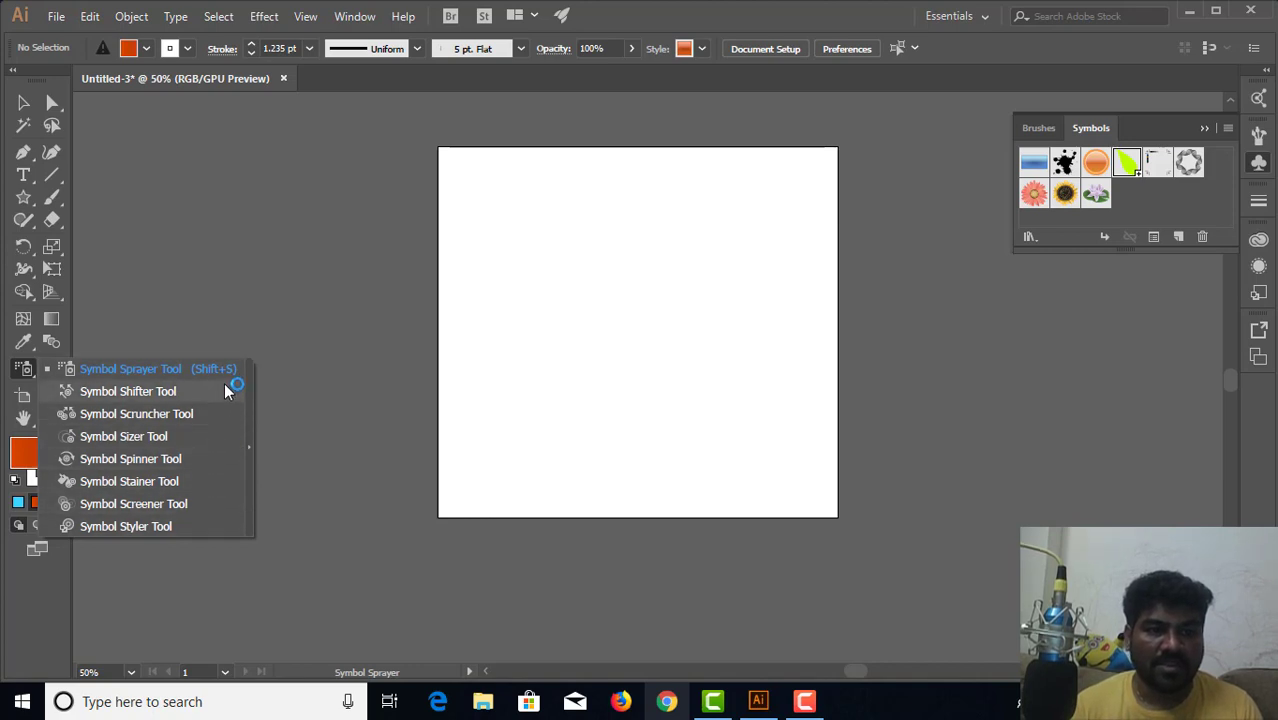
Detach the Symbol Sprayer tool group as a floating panel and place it beside the artboard
click(249, 447)
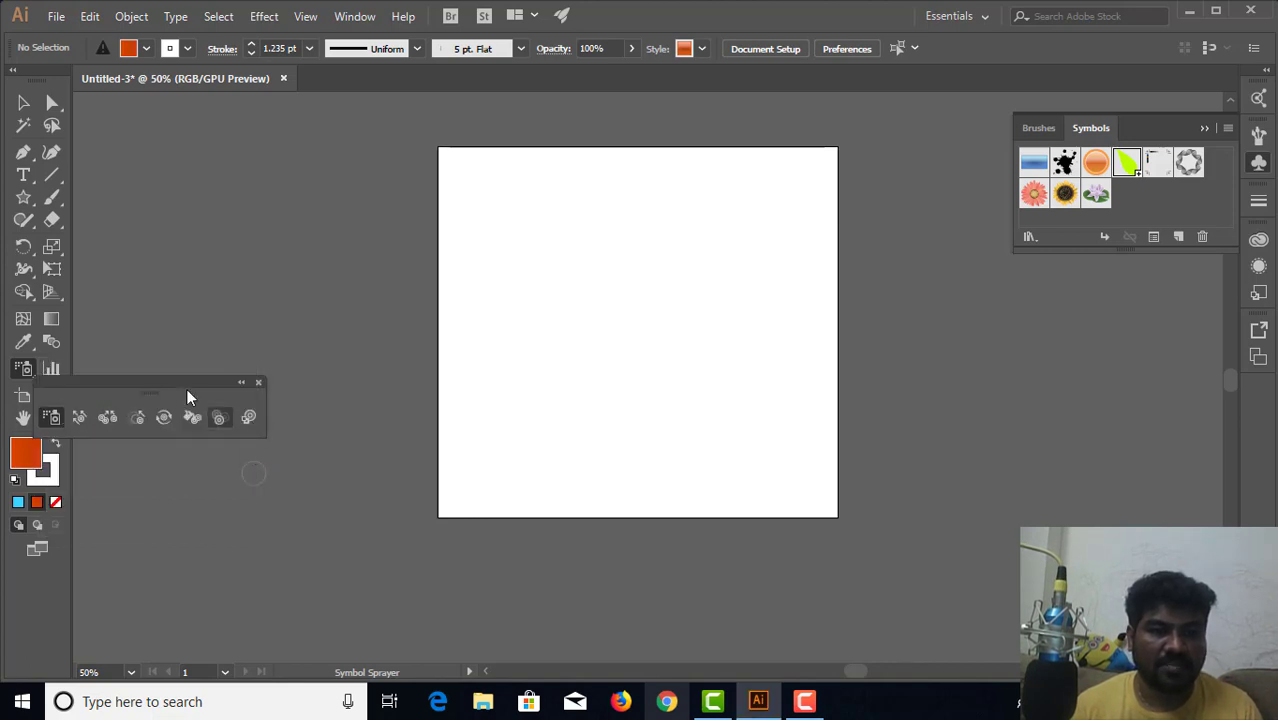
drag(138, 383, 292, 163)
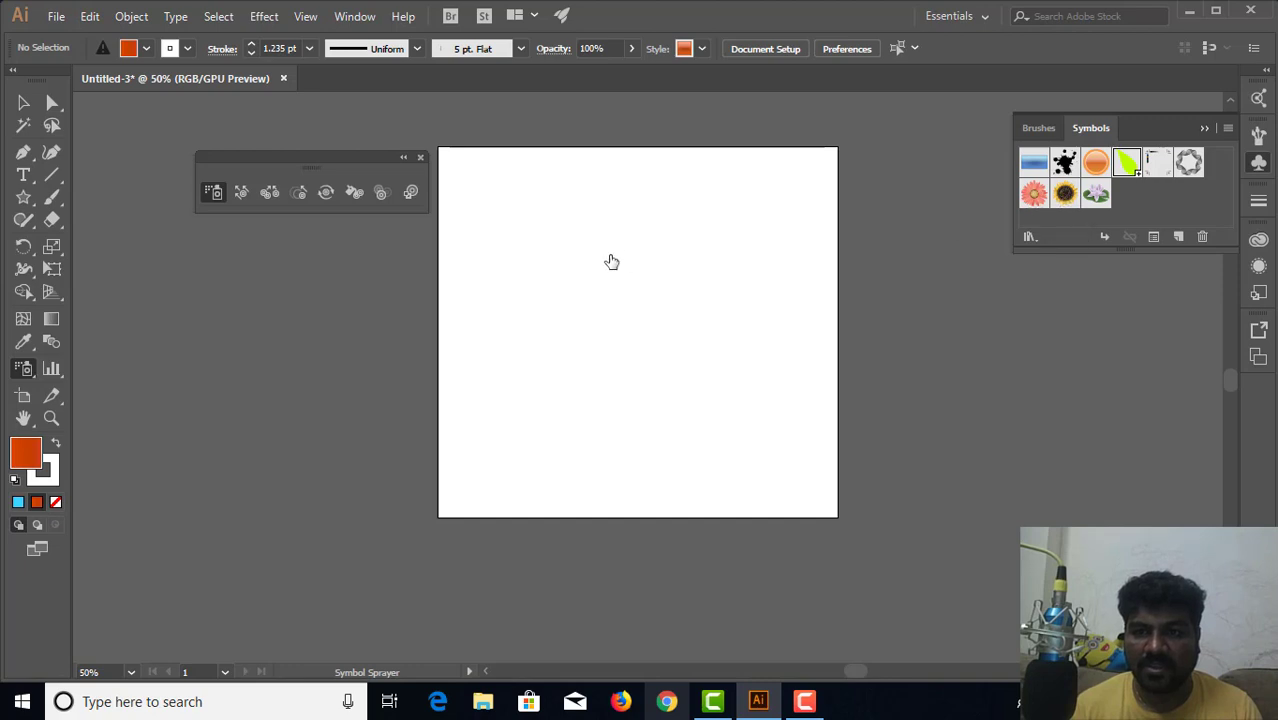
Spray a ring of sunflower symbols on the artboard with the Symbol Sprayer and add more sunflowers inside it
mouse_move(608, 260)
mouse_down()
mouse_move(593, 251)
mouse_move(546, 272)
mouse_move(551, 362)
mouse_move(690, 366)
mouse_move(656, 245)
mouse_move(602, 274)
mouse_move(604, 390)
mouse_up()
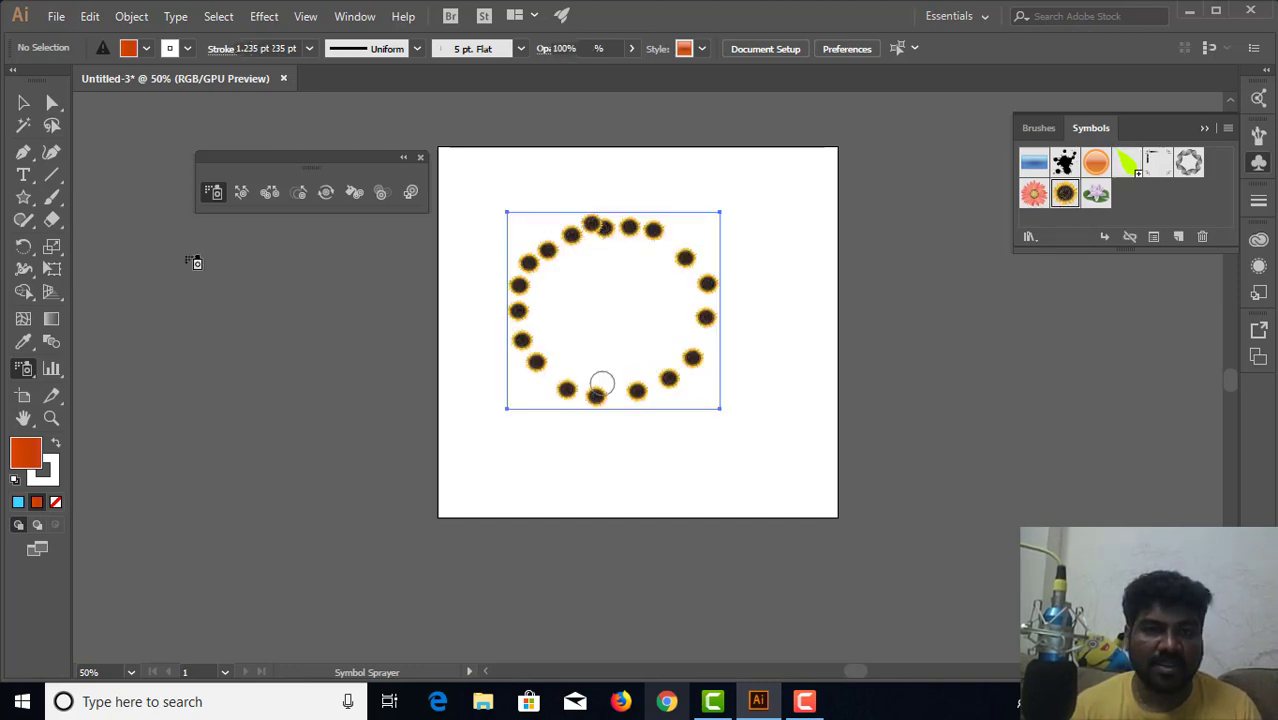
click(23, 103)
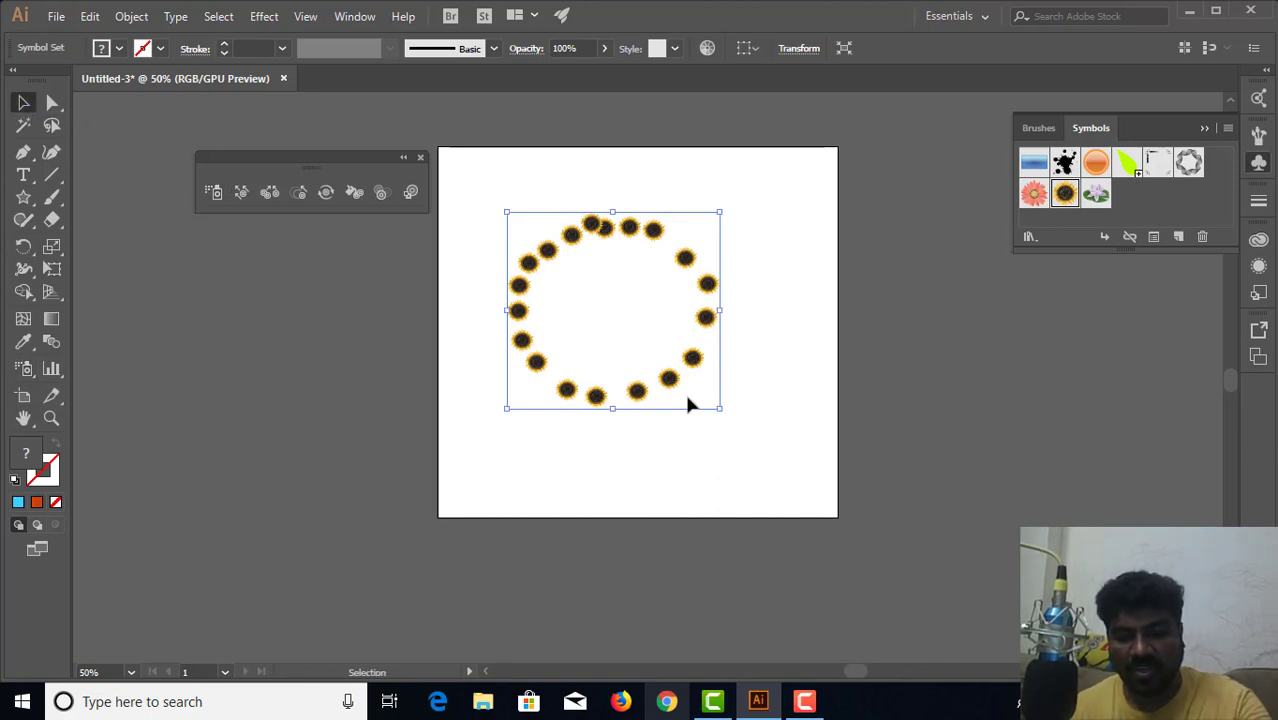
key(ctrl+=)
key(ctrl+=)
key(ctrl+=)
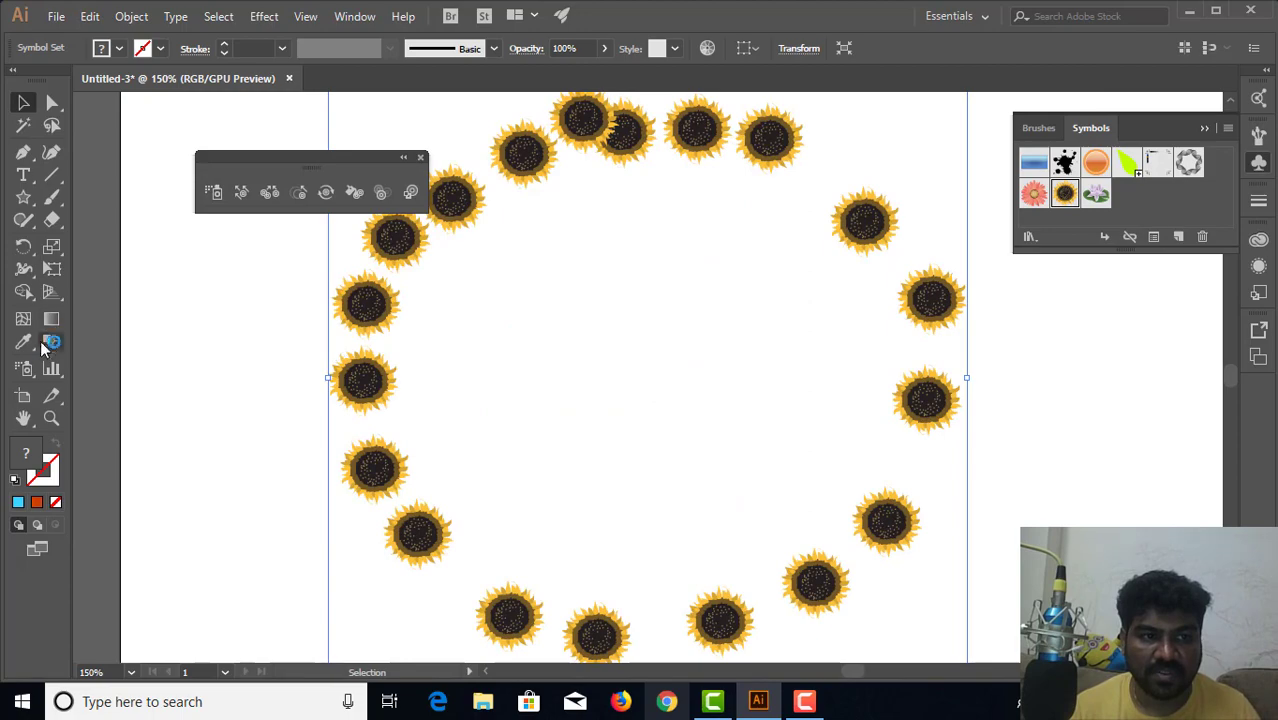
click(23, 368)
mouse_move(664, 378)
mouse_down()
mouse_move(533, 428)
mouse_move(770, 408)
mouse_move(542, 277)
mouse_move(490, 400)
mouse_up()
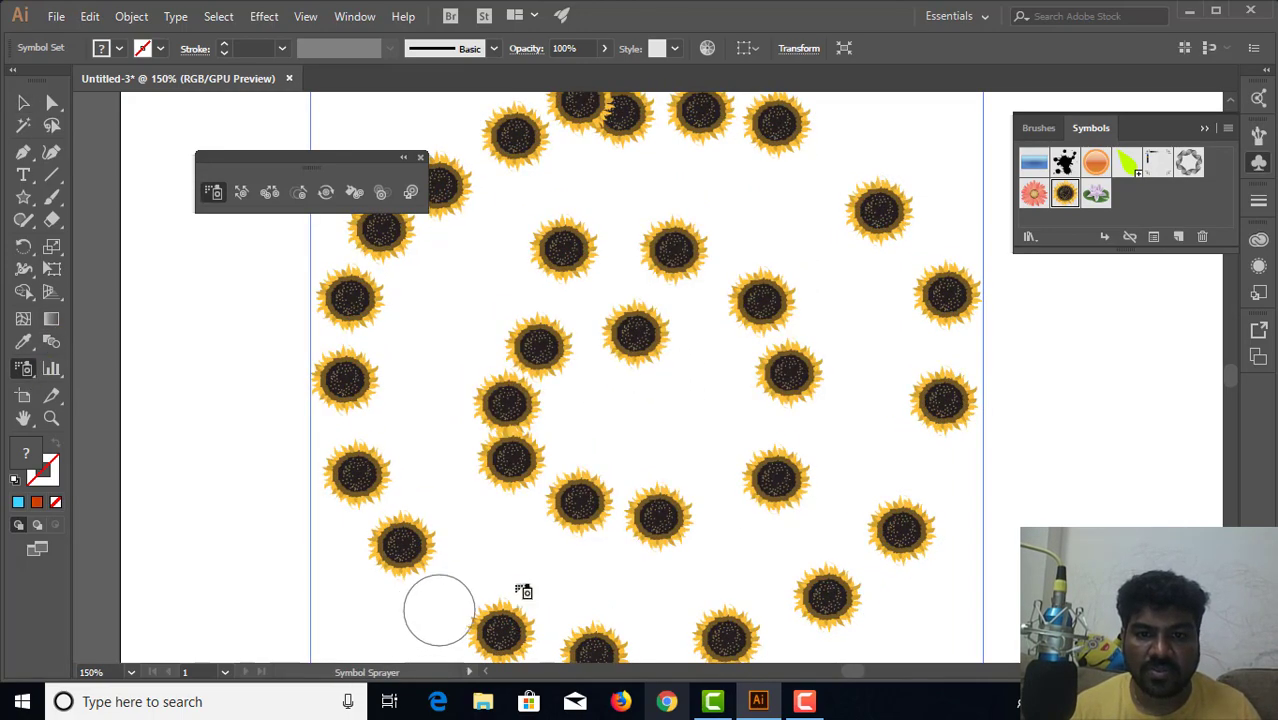
mouse_move(654, 428)
mouse_down()
mouse_move(646, 420)
mouse_move(660, 440)
mouse_up()
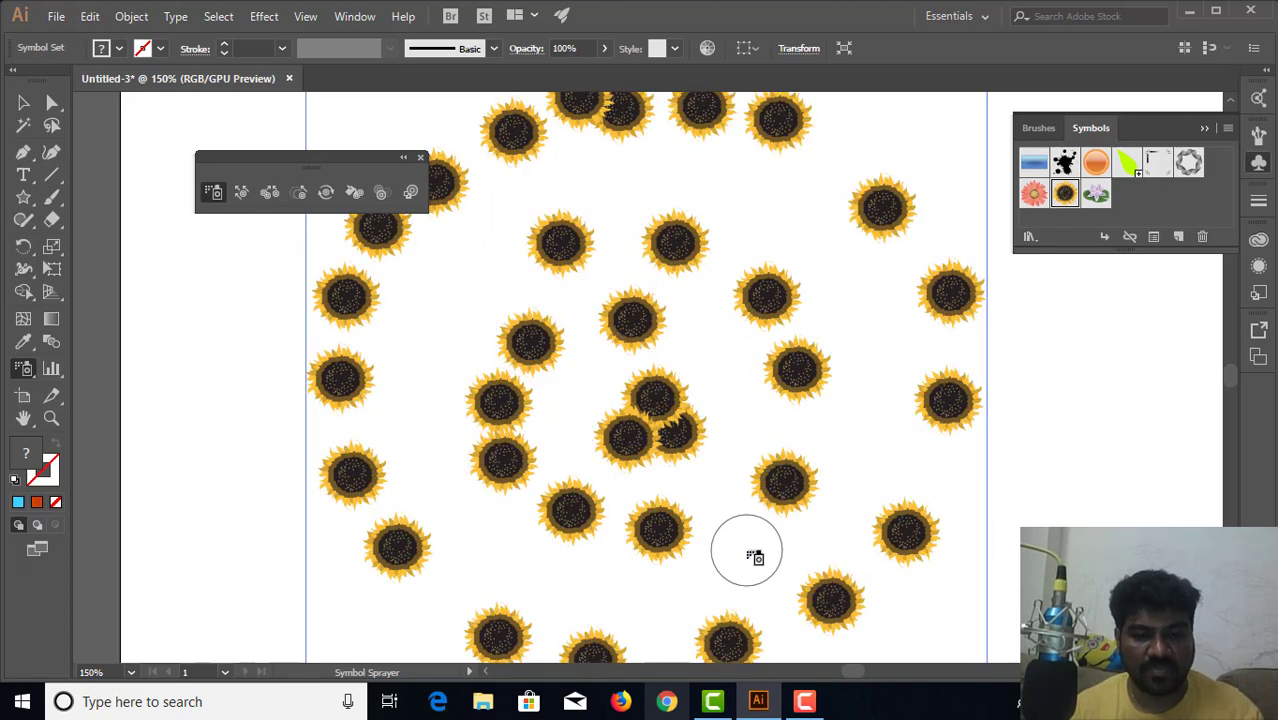
Undo the last sunflower spray and delete the whole sunflower symbol set
key(ctrl+z)
key(Delete)
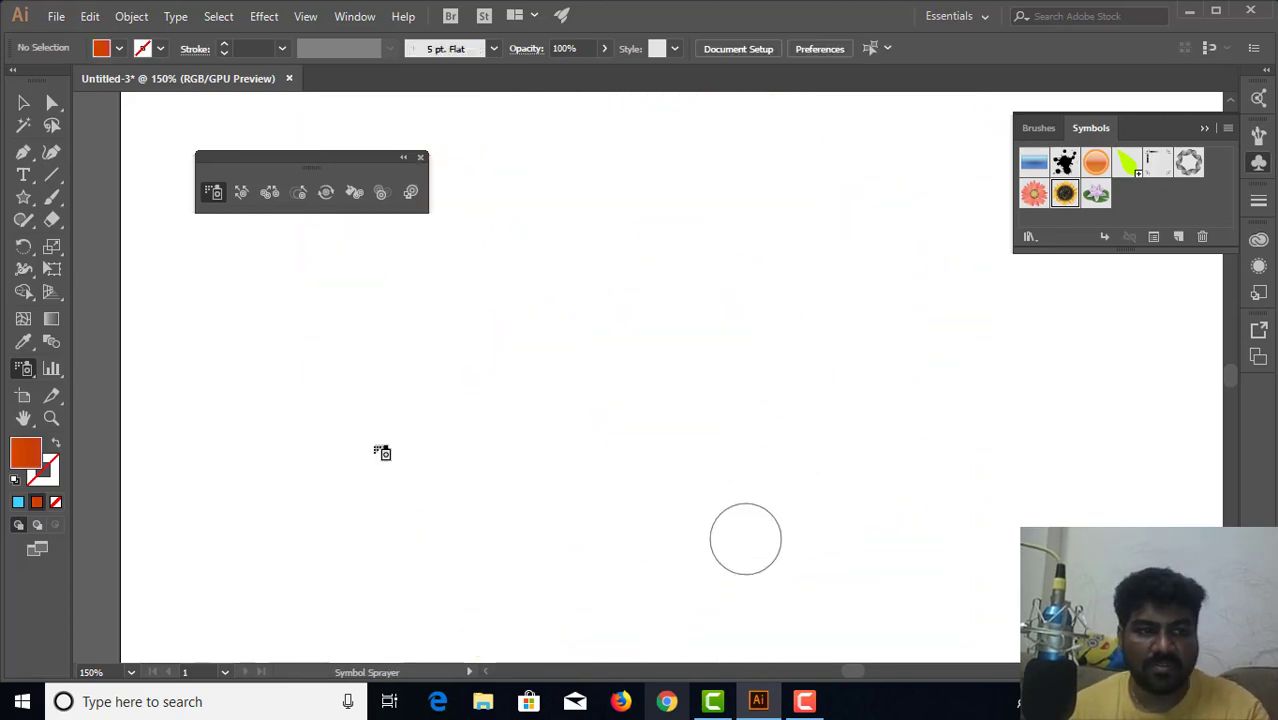
Draw a closed teardrop-shaped leaf with the Pen tool, with a pointed tip at its upper end and a rounded base
click(24, 155)
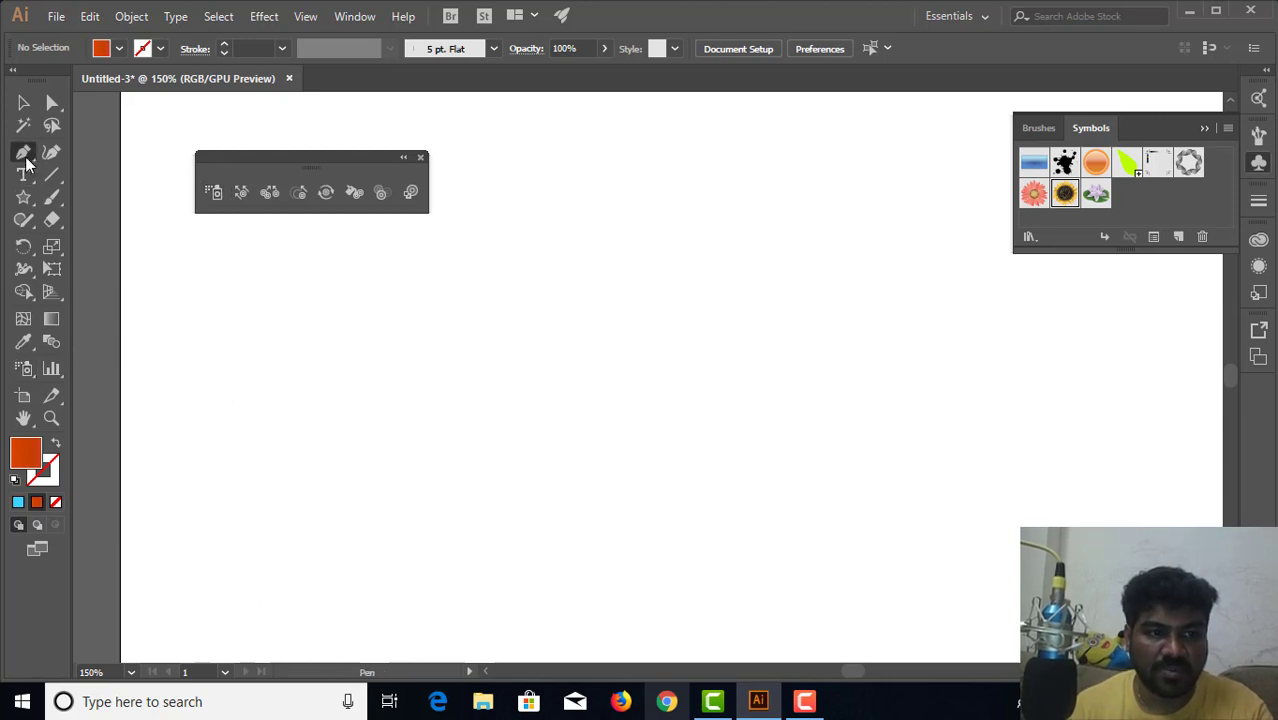
click(619, 451)
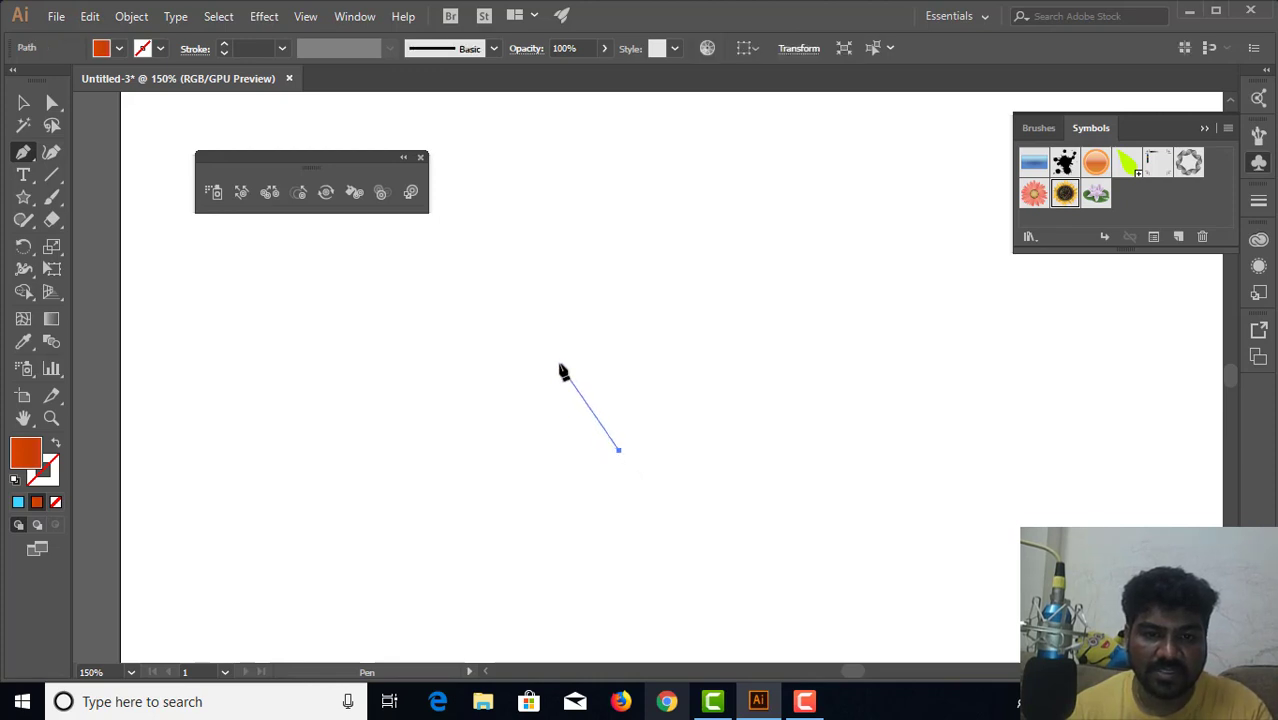
drag(564, 342, 566, 300)
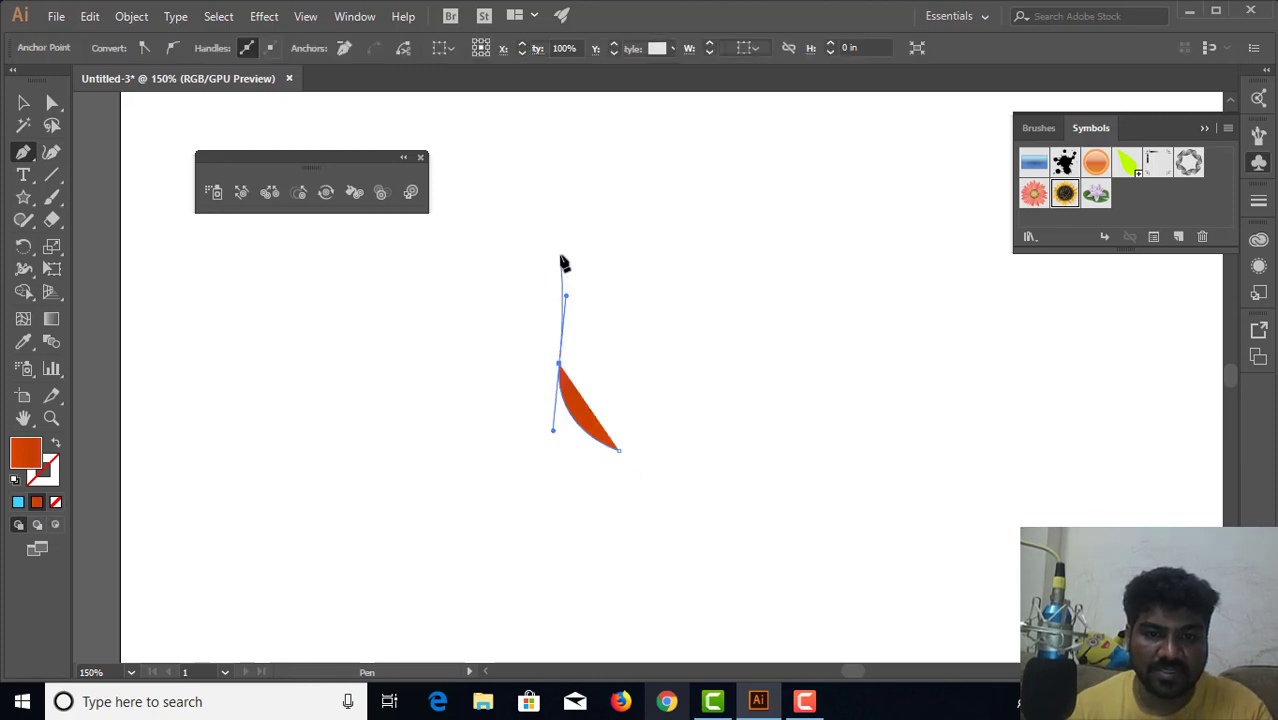
drag(559, 249, 630, 334)
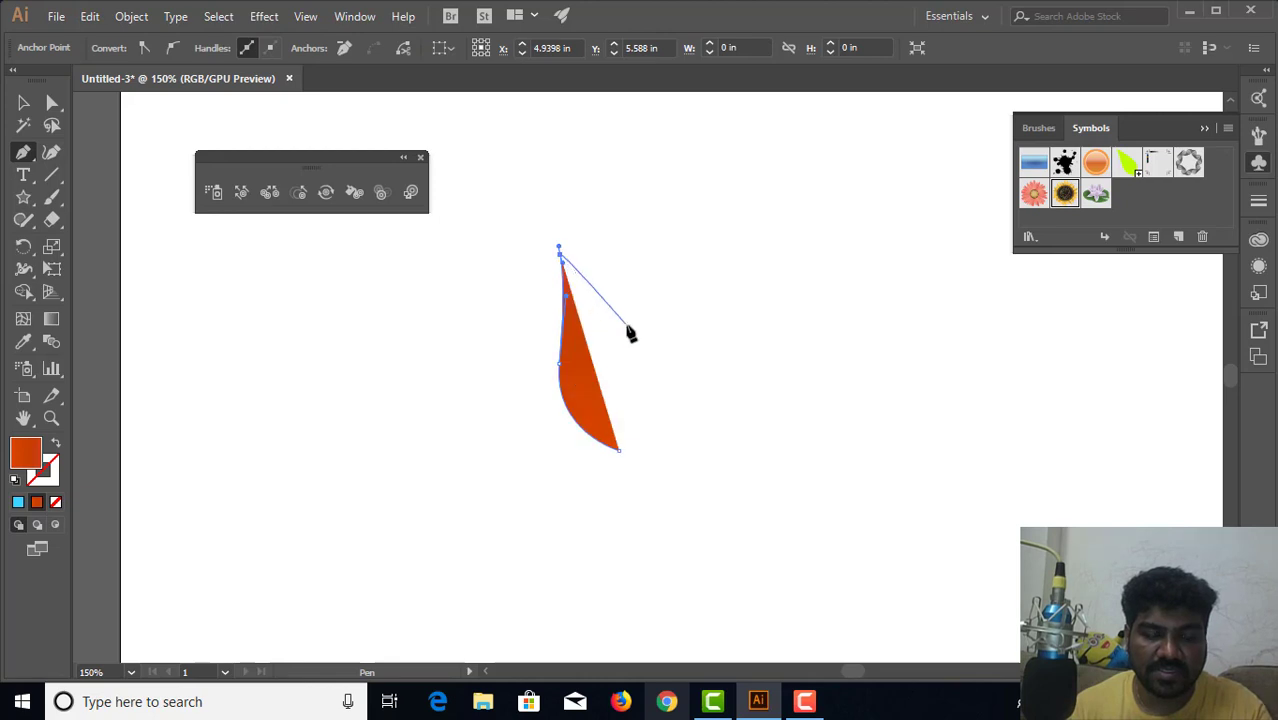
key(ctrl+z)
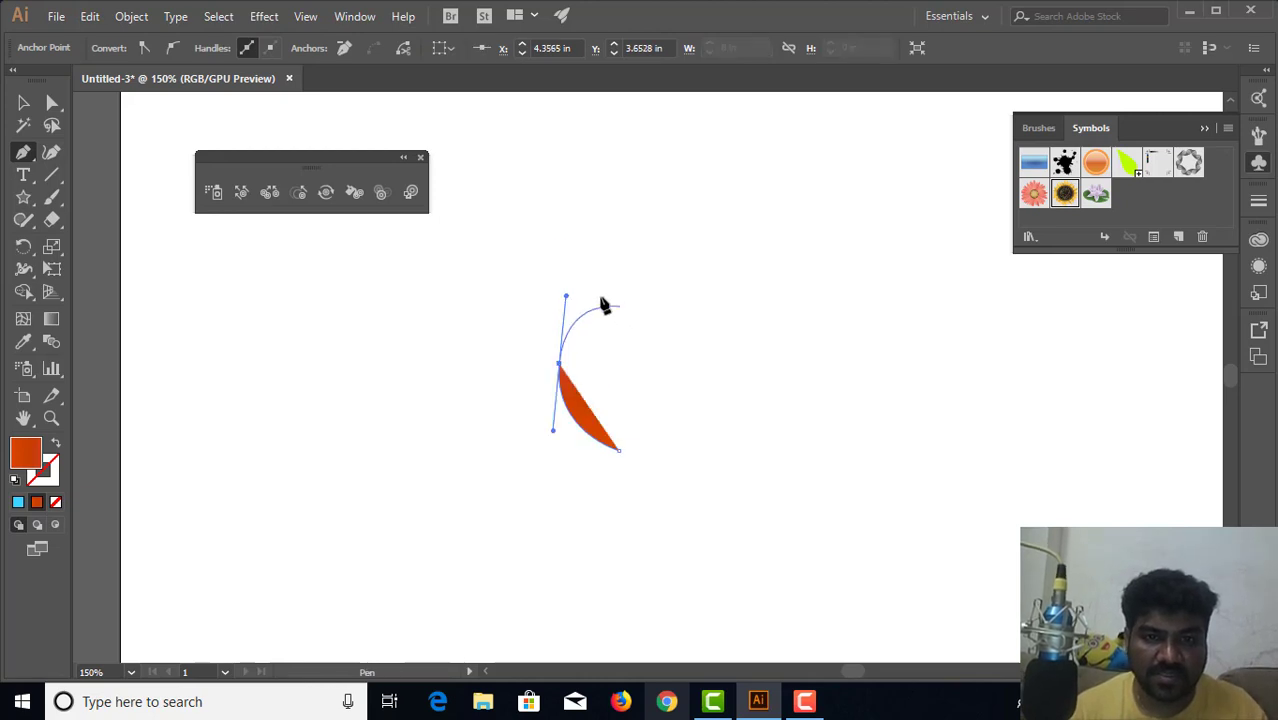
click(541, 224)
drag(541, 224, 659, 324)
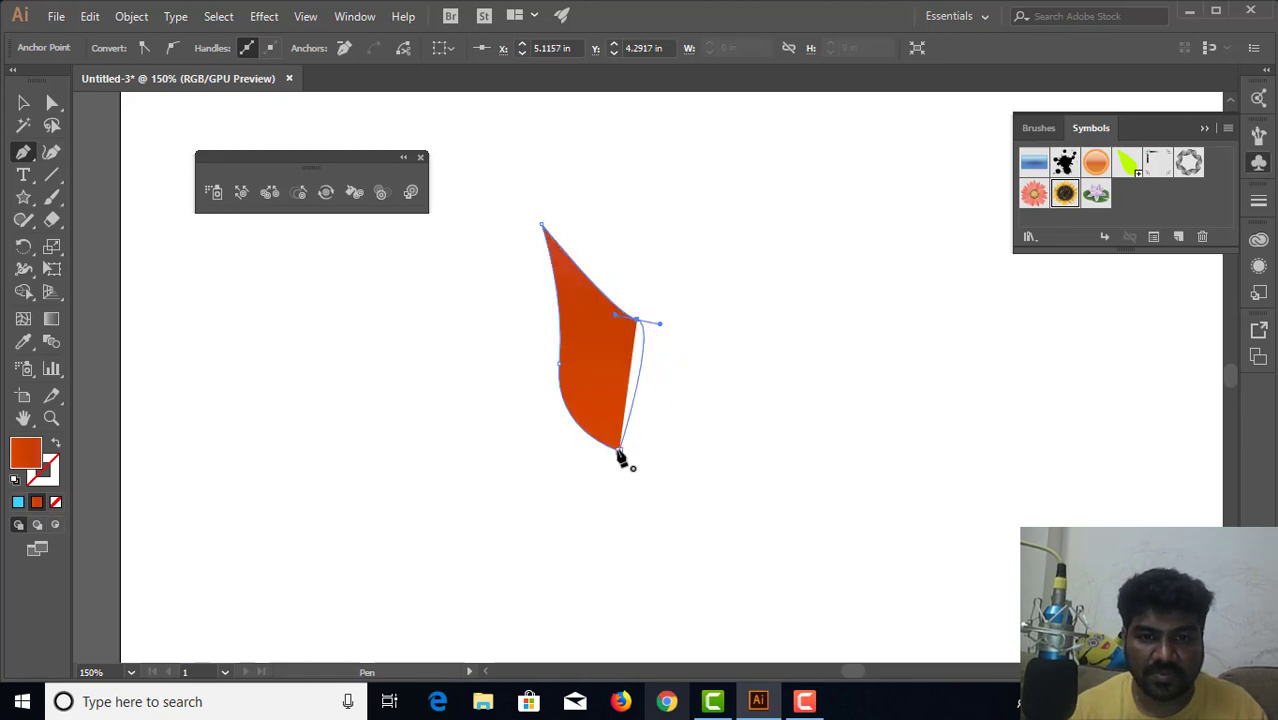
drag(620, 457, 508, 472)
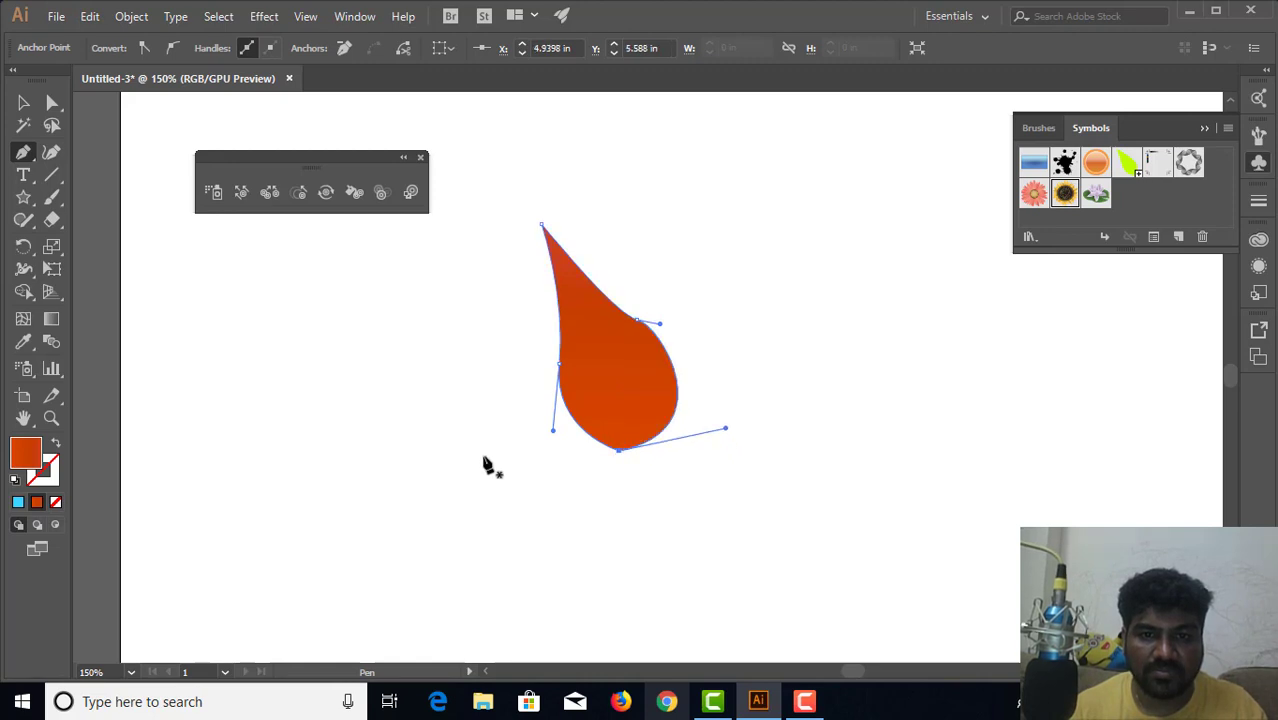
Fill the leaf shape with a fully saturated bright green
click(23, 102)
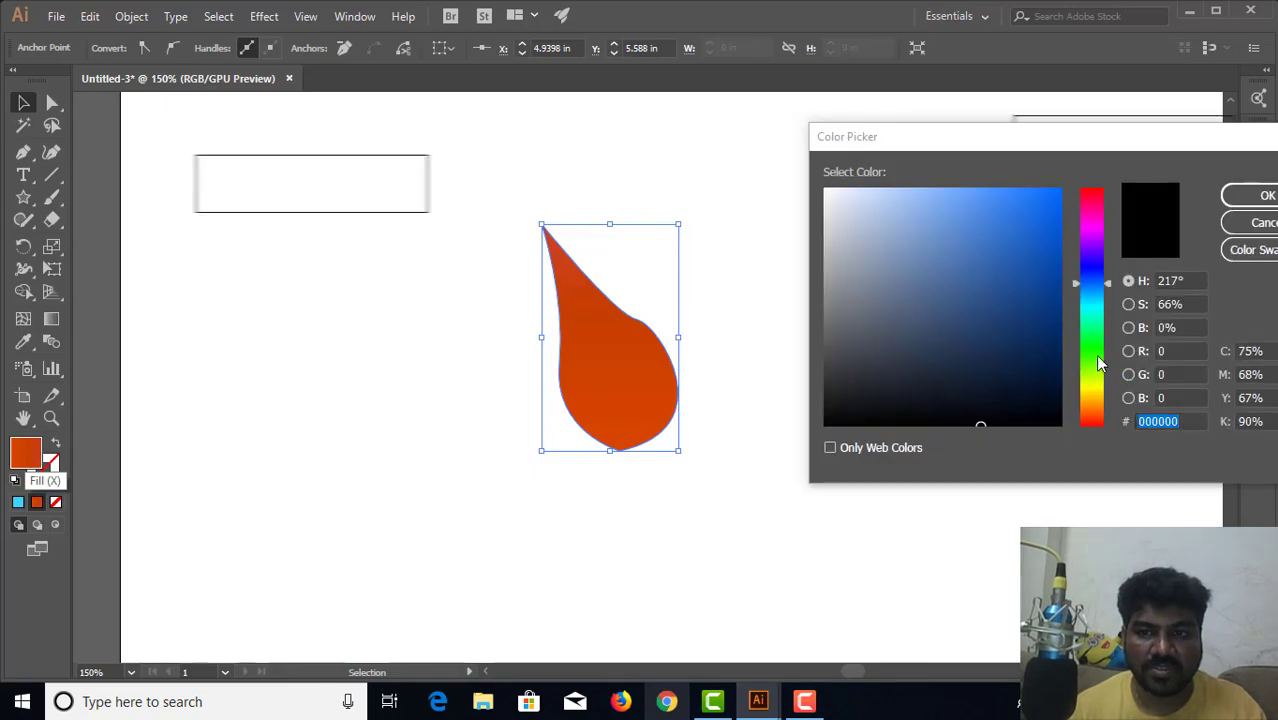
click(1094, 356)
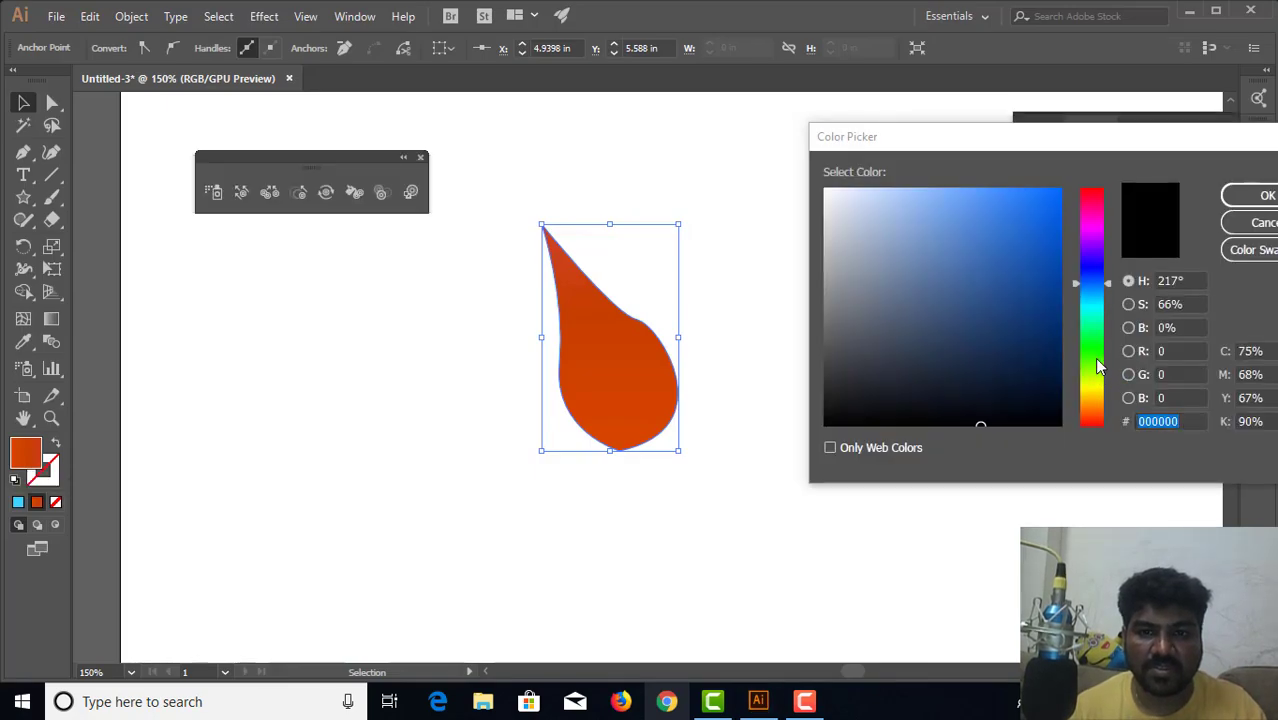
click(1056, 190)
click(1223, 200)
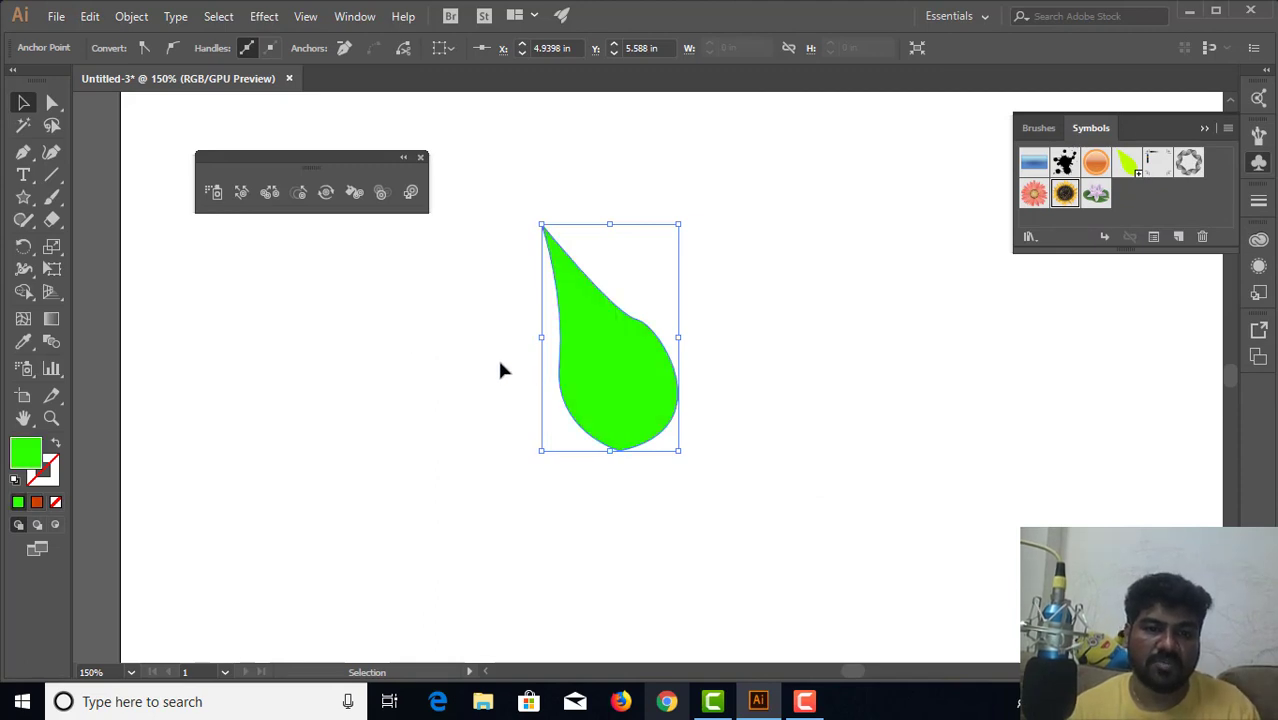
Move the green leaf a little to the right and scale it down proportionally to roughly two thirds of its size
click(509, 357)
click(610, 373)
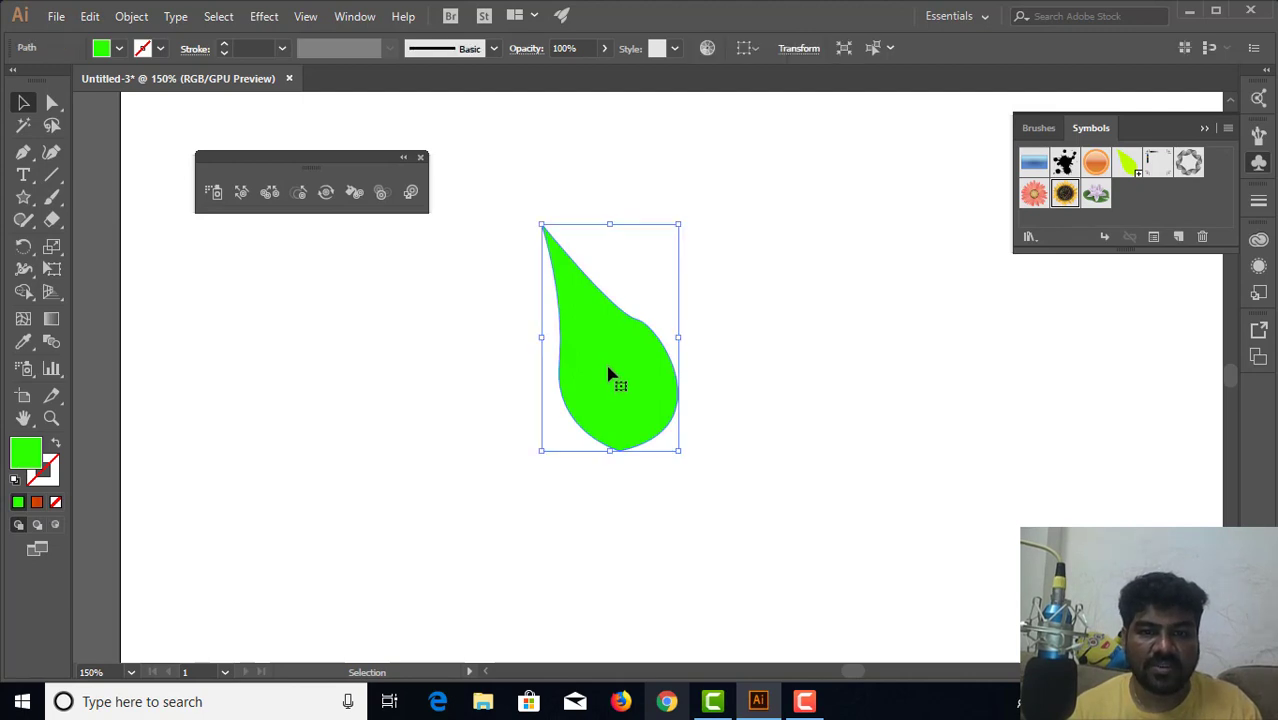
drag(609, 372, 720, 381)
drag(796, 236, 752, 299)
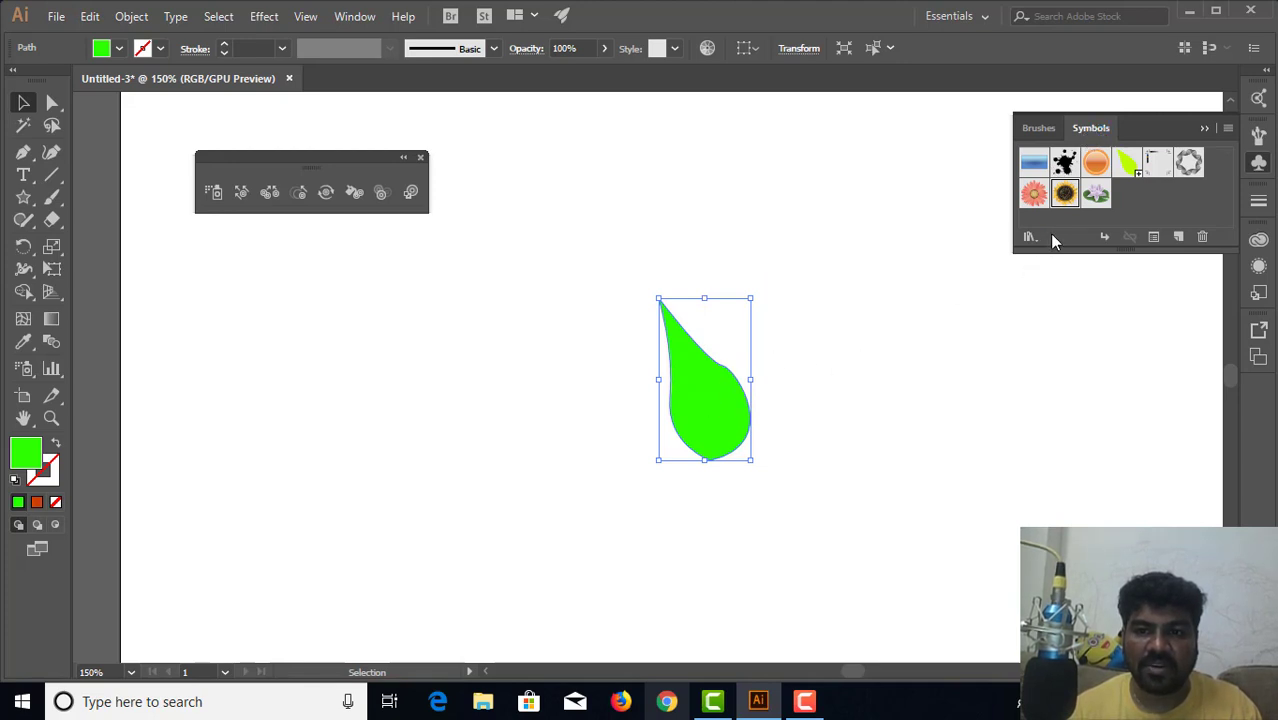
Add the green leaf to the symbols as a dynamic symbol named leaf
drag(690, 408, 1140, 204)
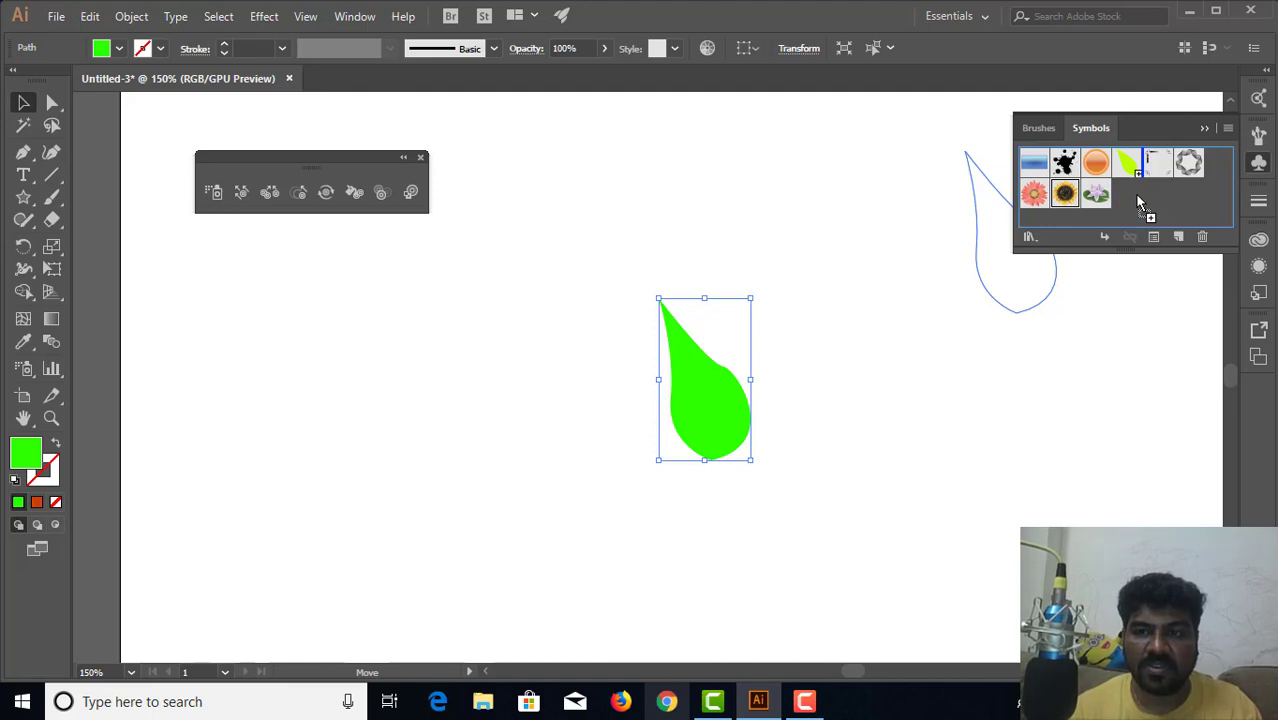
drag(1140, 204, 1133, 202)
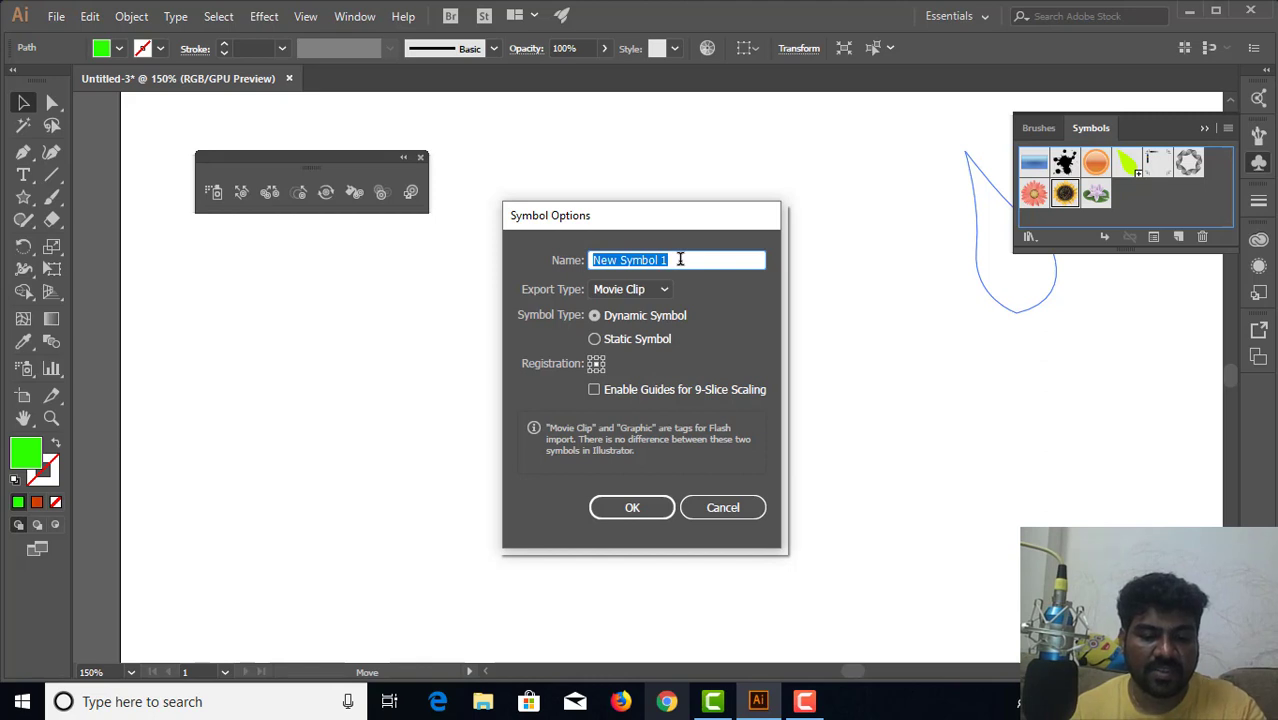
key(BackSpace)
text(leaf)
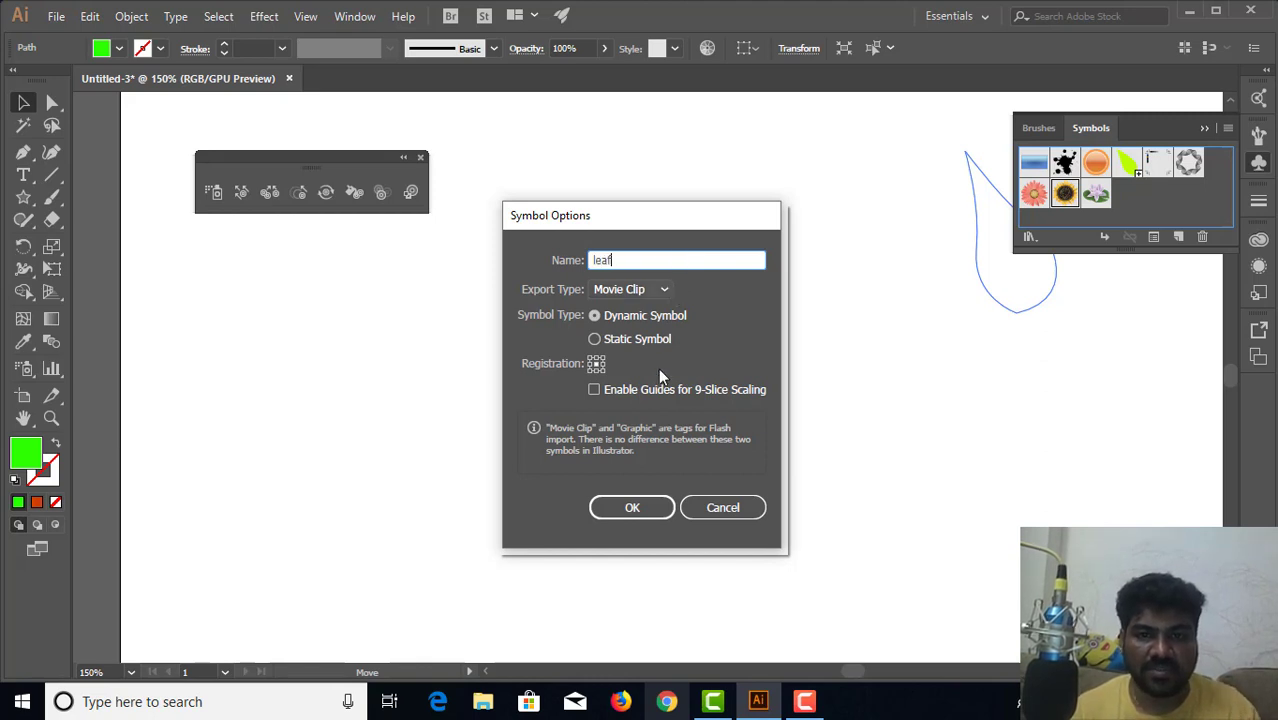
click(614, 511)
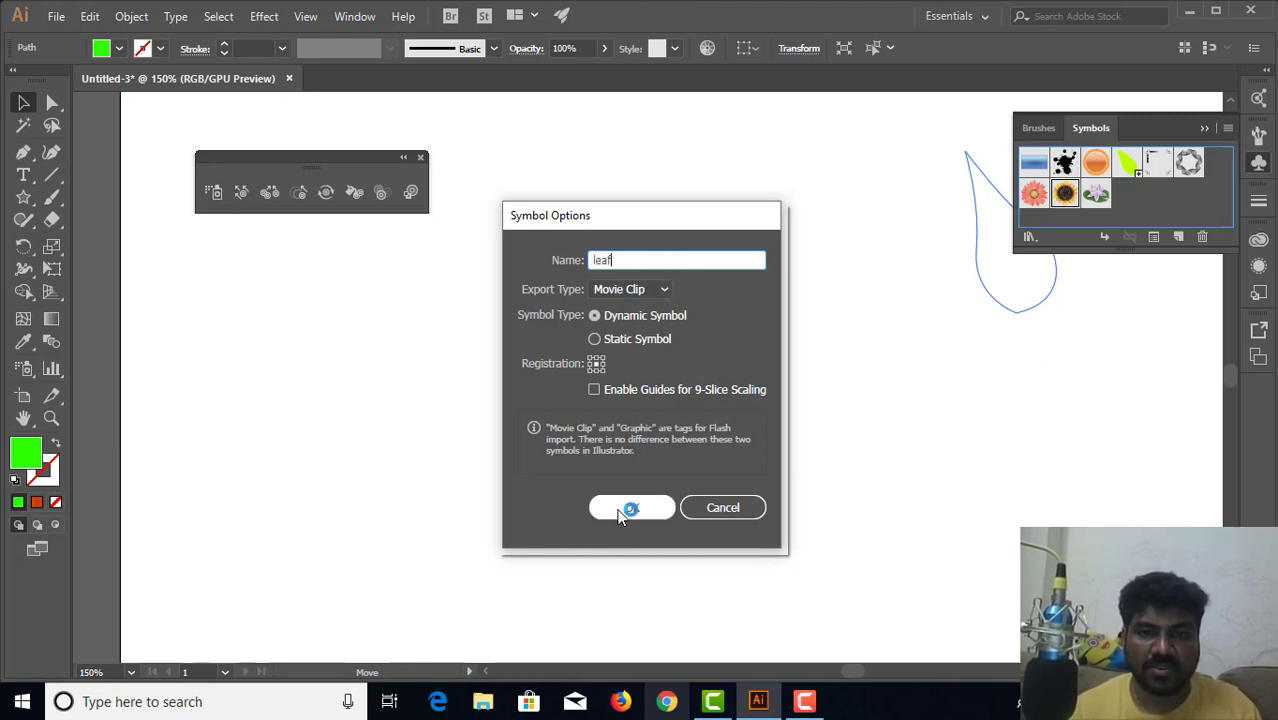
click(645, 341)
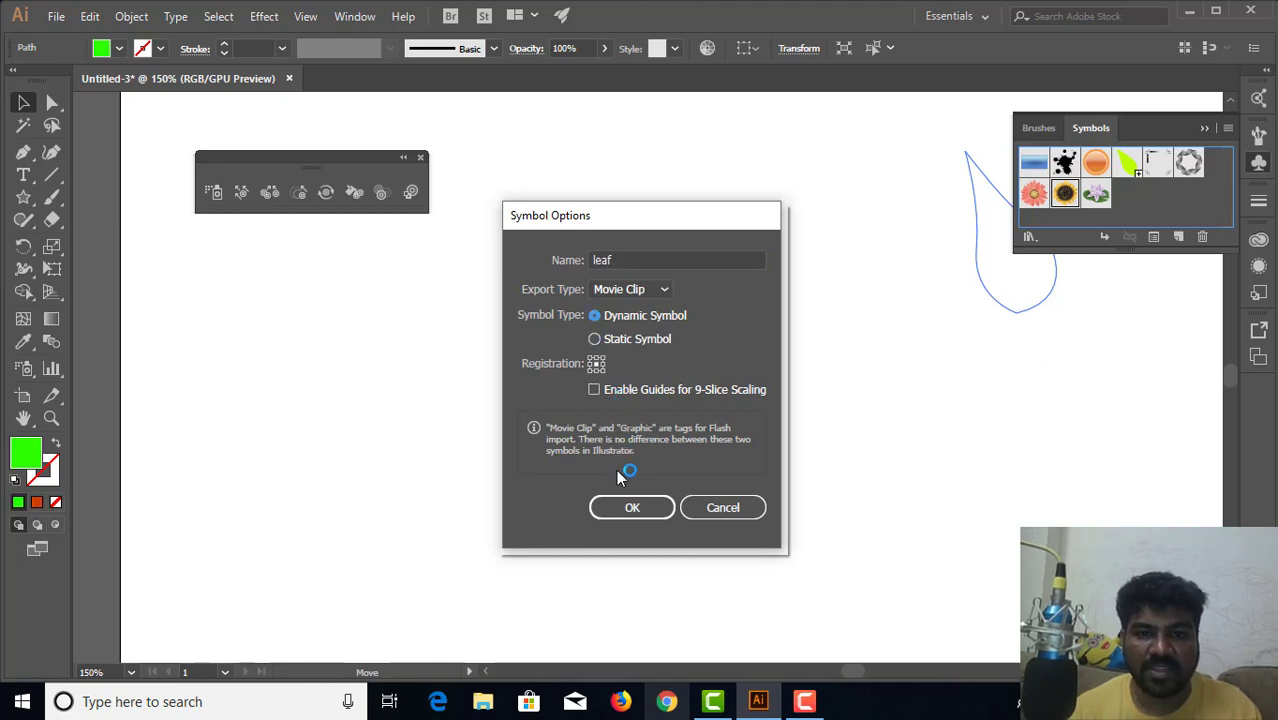
Try the Graphic export type, set it back to Movie Clip, and create the leaf symbol
click(662, 291)
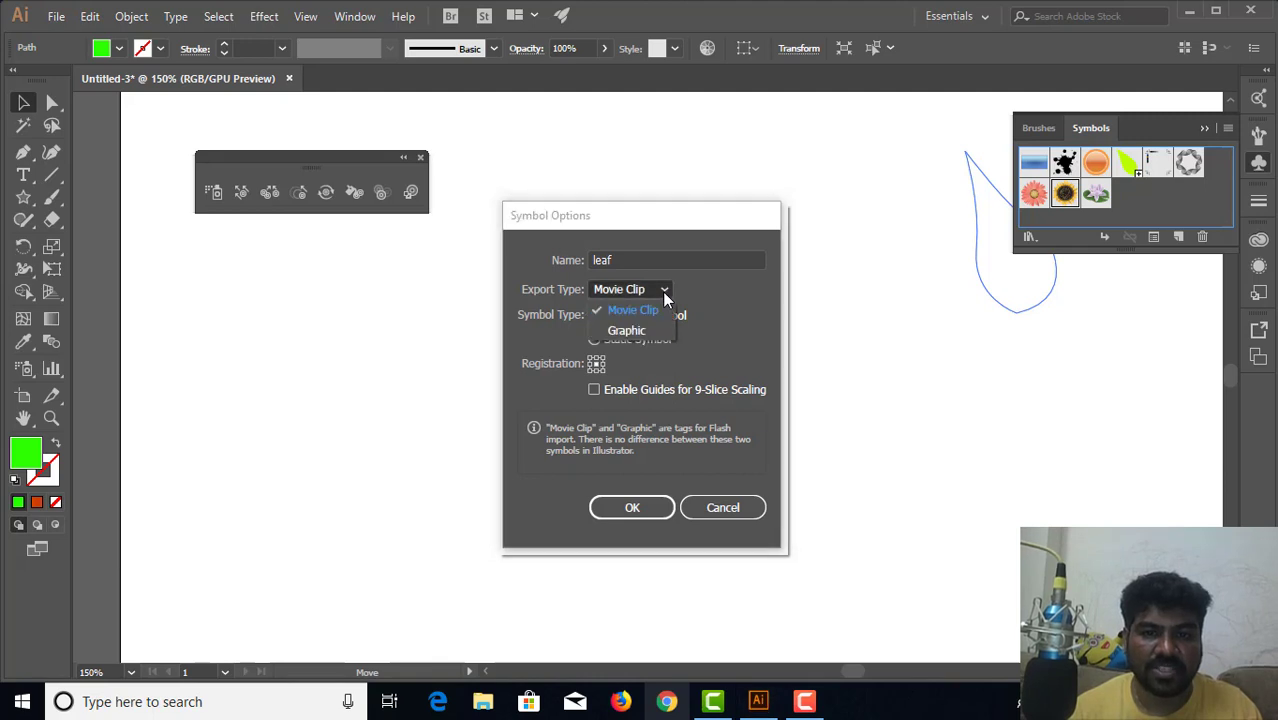
click(636, 330)
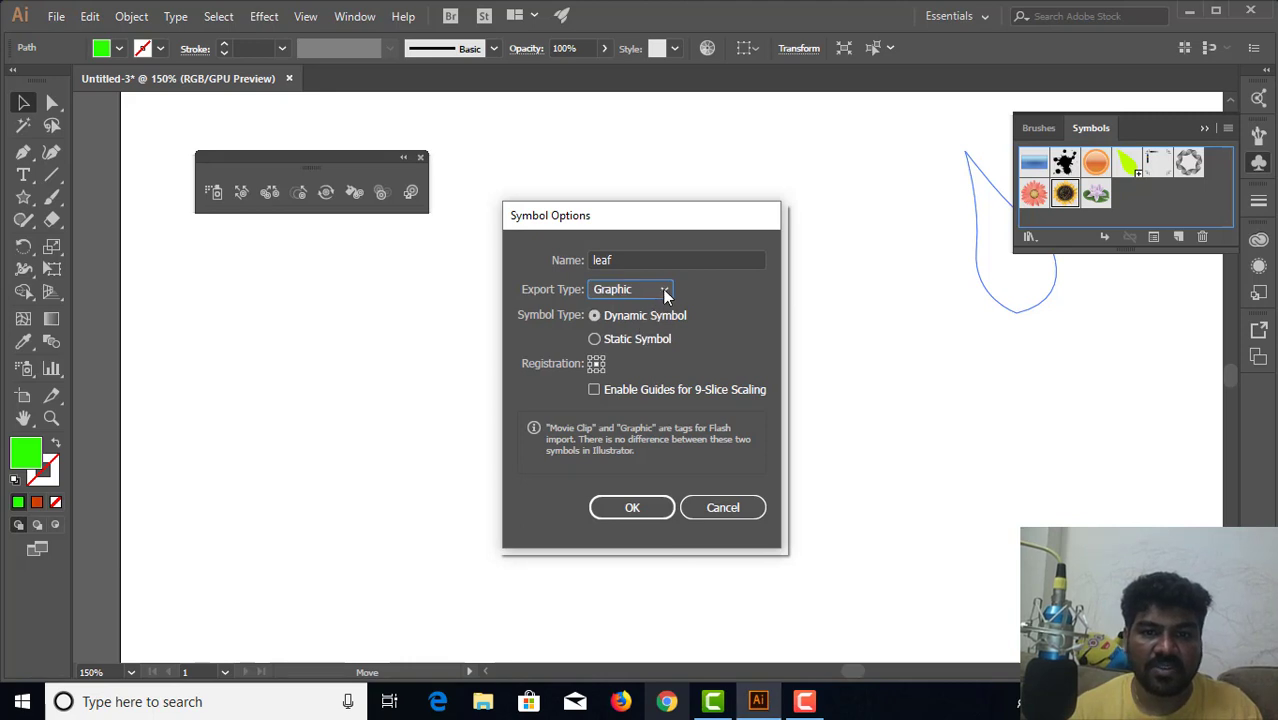
click(664, 292)
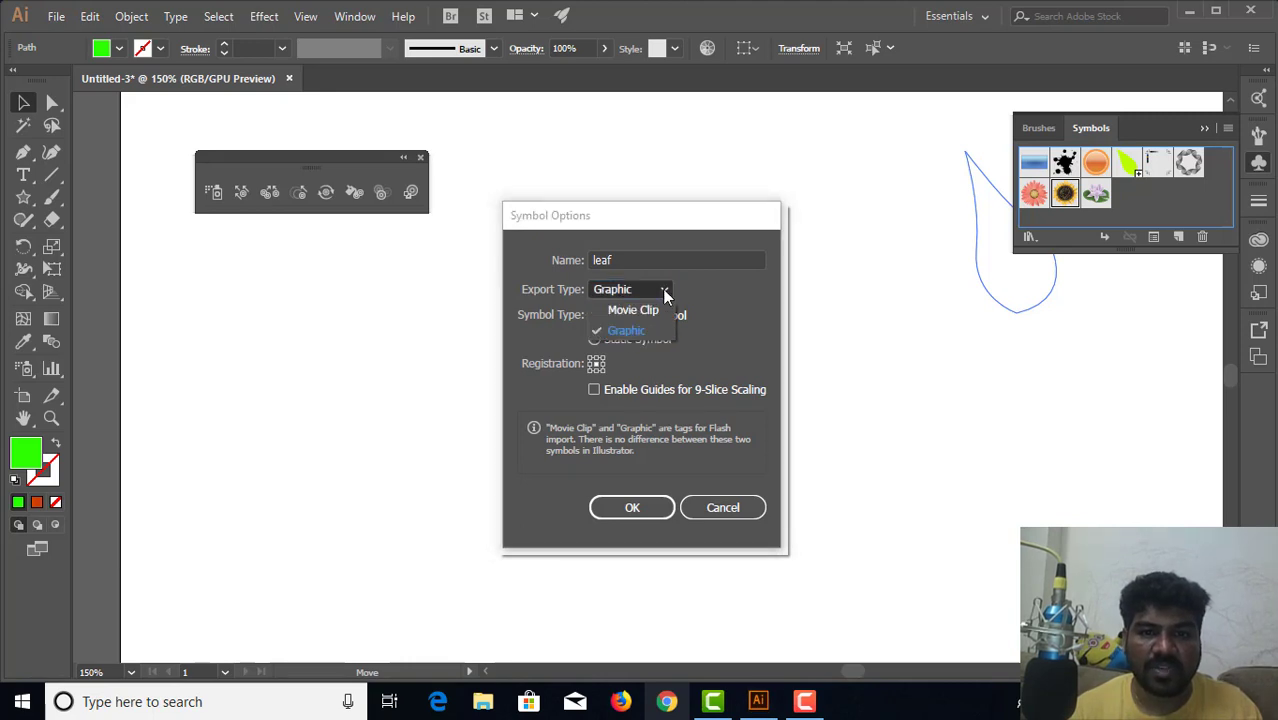
click(648, 310)
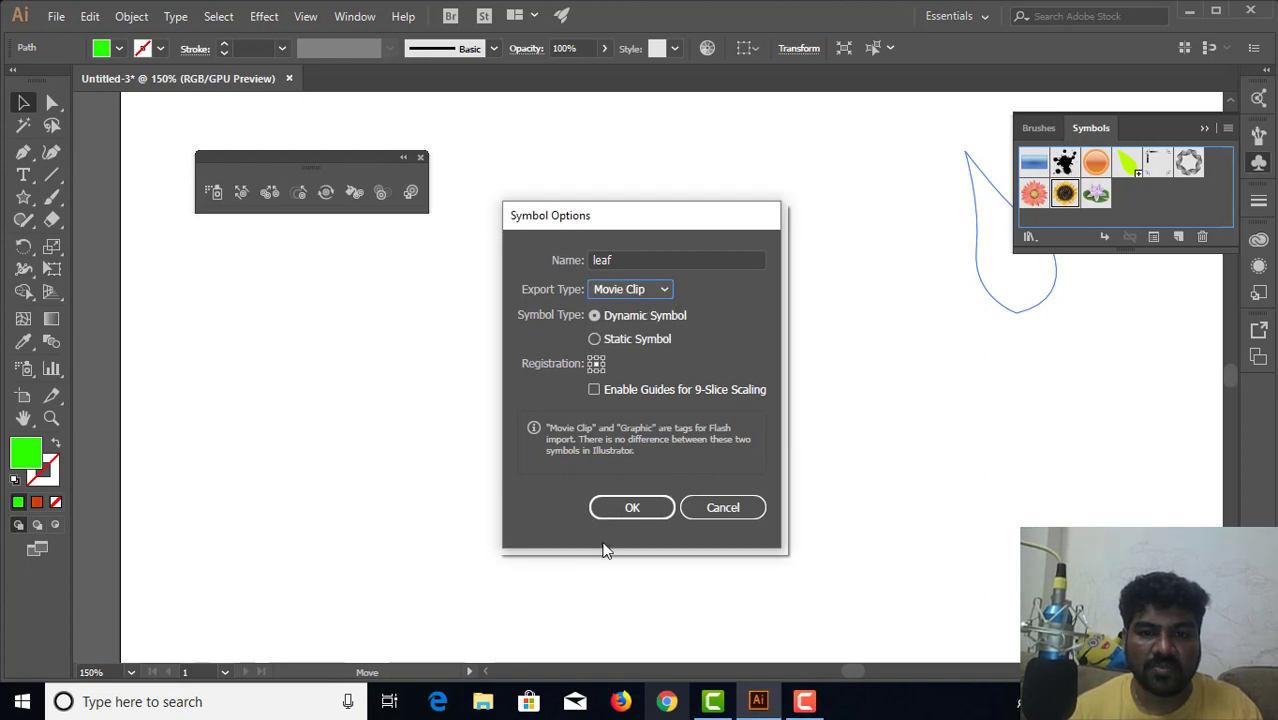
click(620, 508)
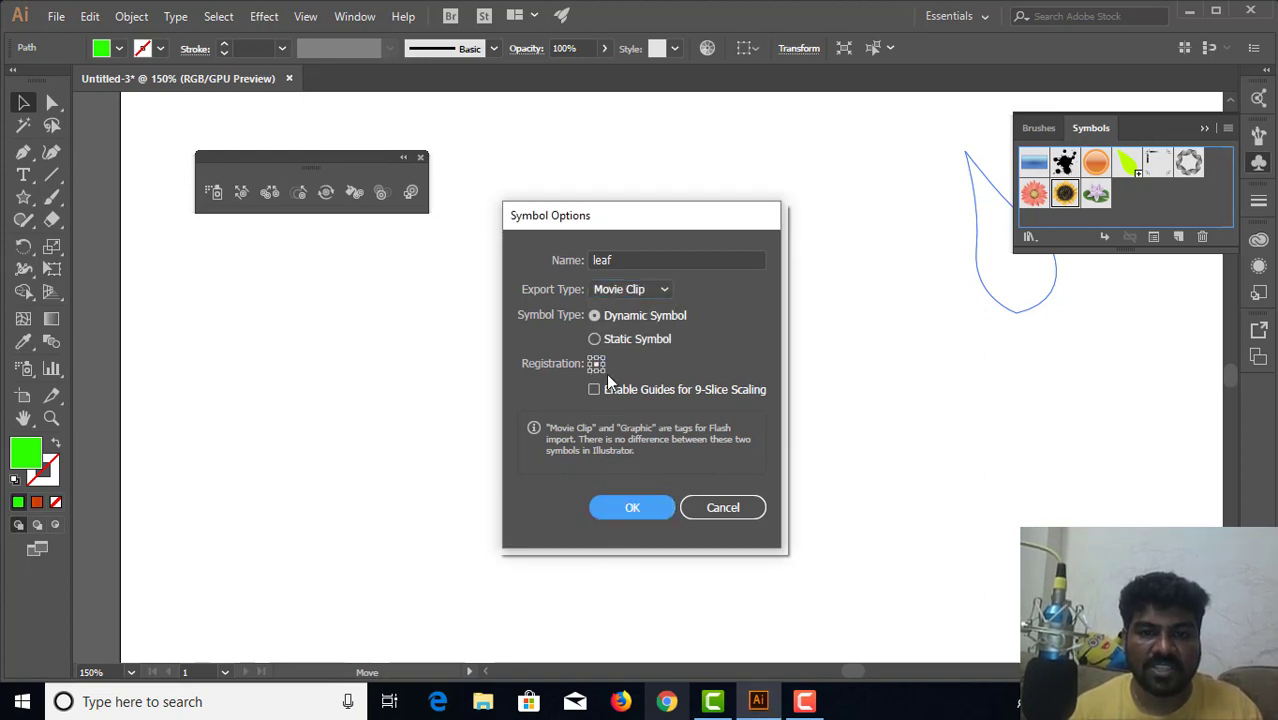
click(630, 508)
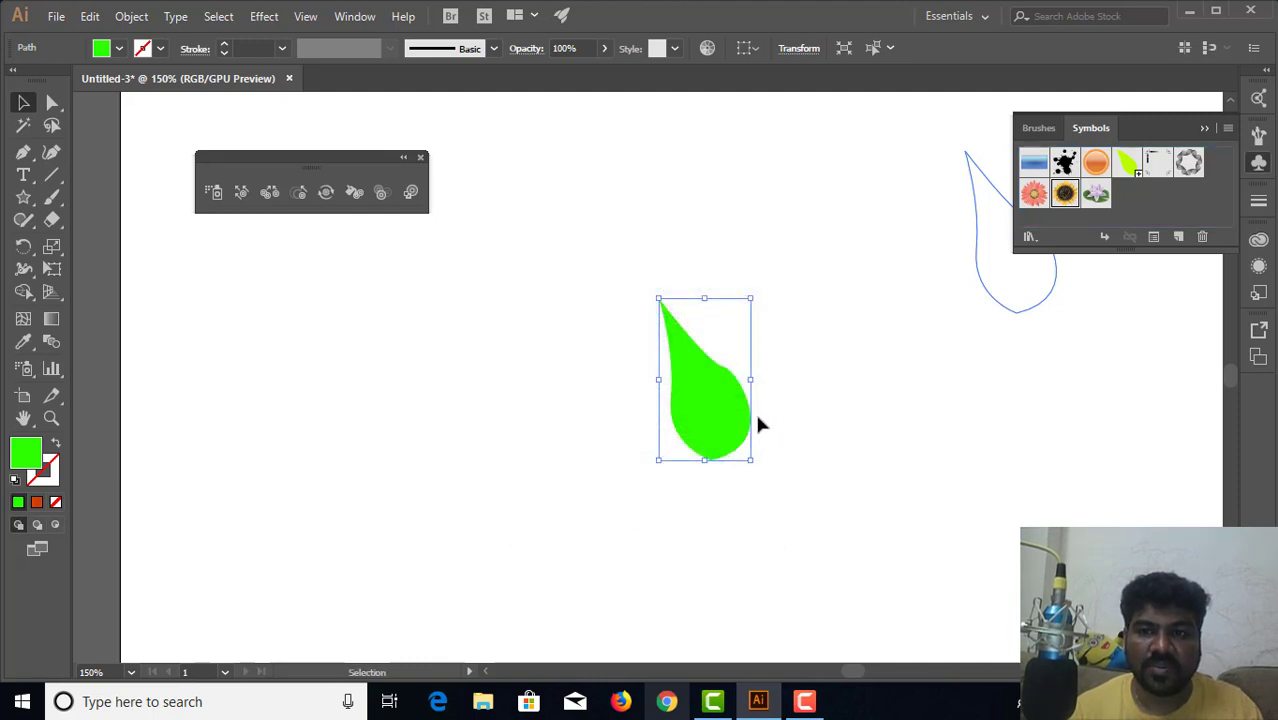
Delete the original leaf artwork from the artboard
drag(703, 410, 655, 443)
key(Delete)
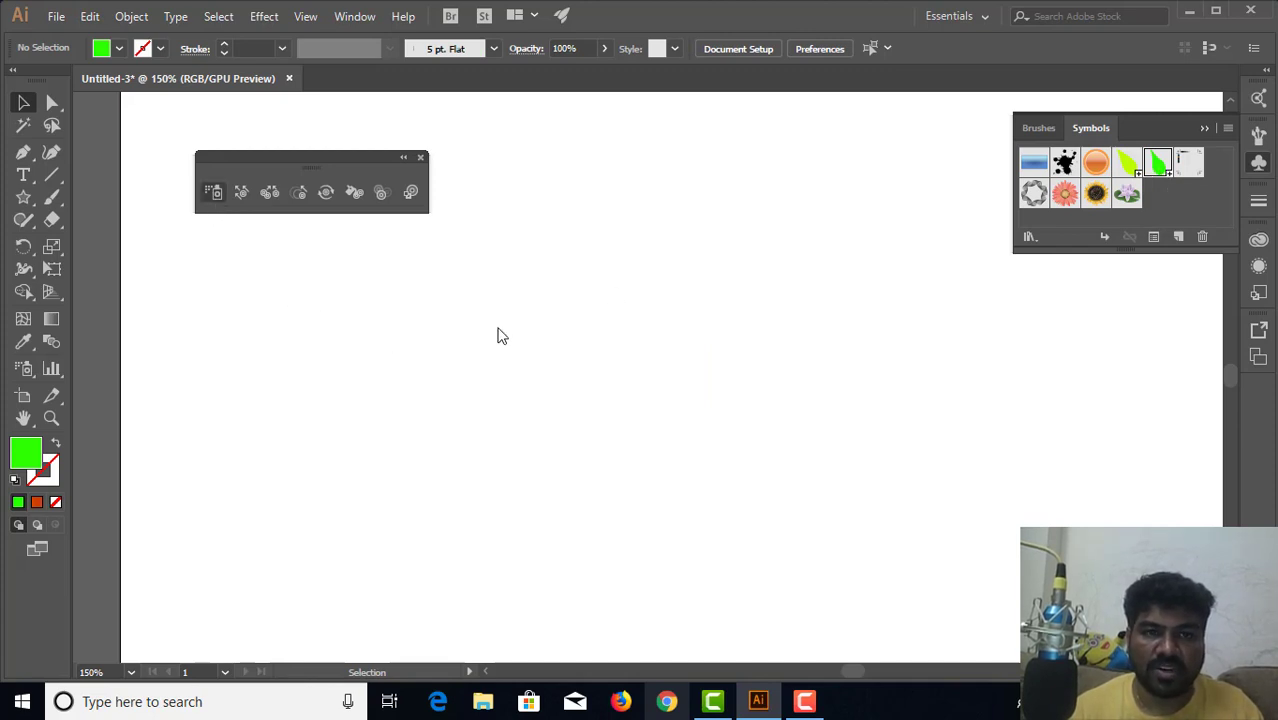
Place a single instance of the new leaf symbol on the artboard with the Symbol Sprayer, undoing an overlapping spray stroke first
key(shift+s)
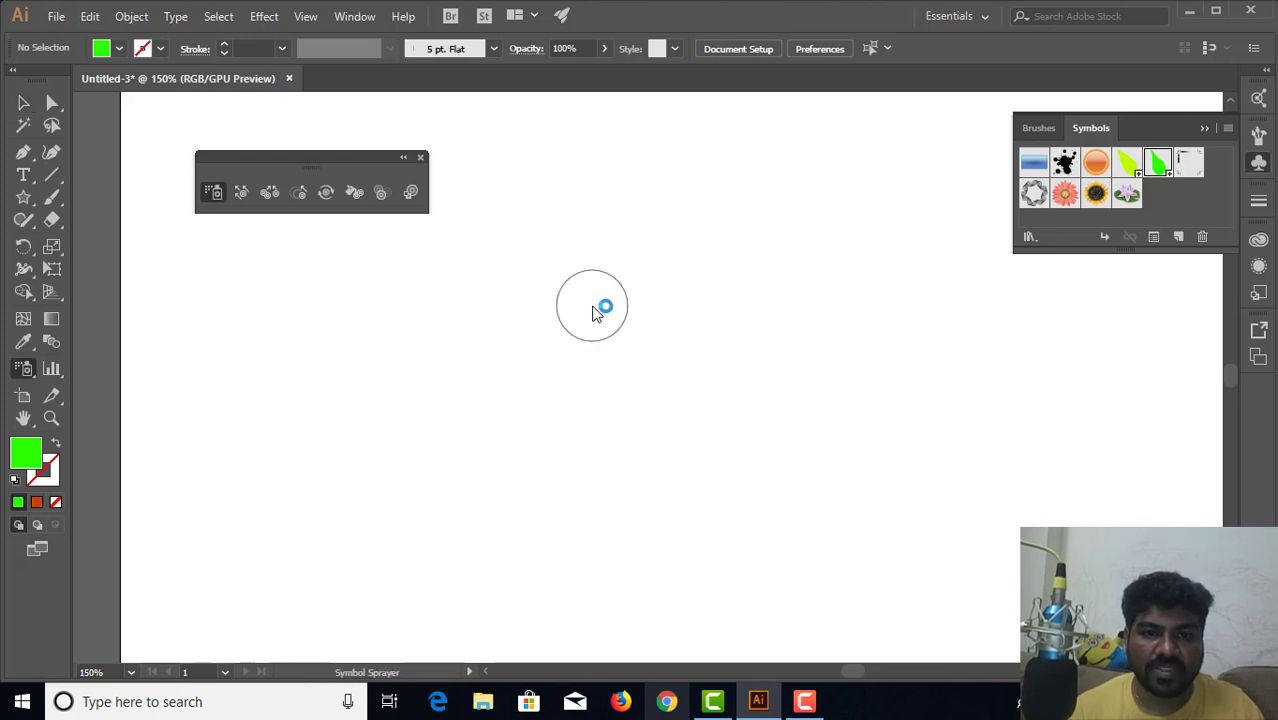
drag(613, 294, 565, 308)
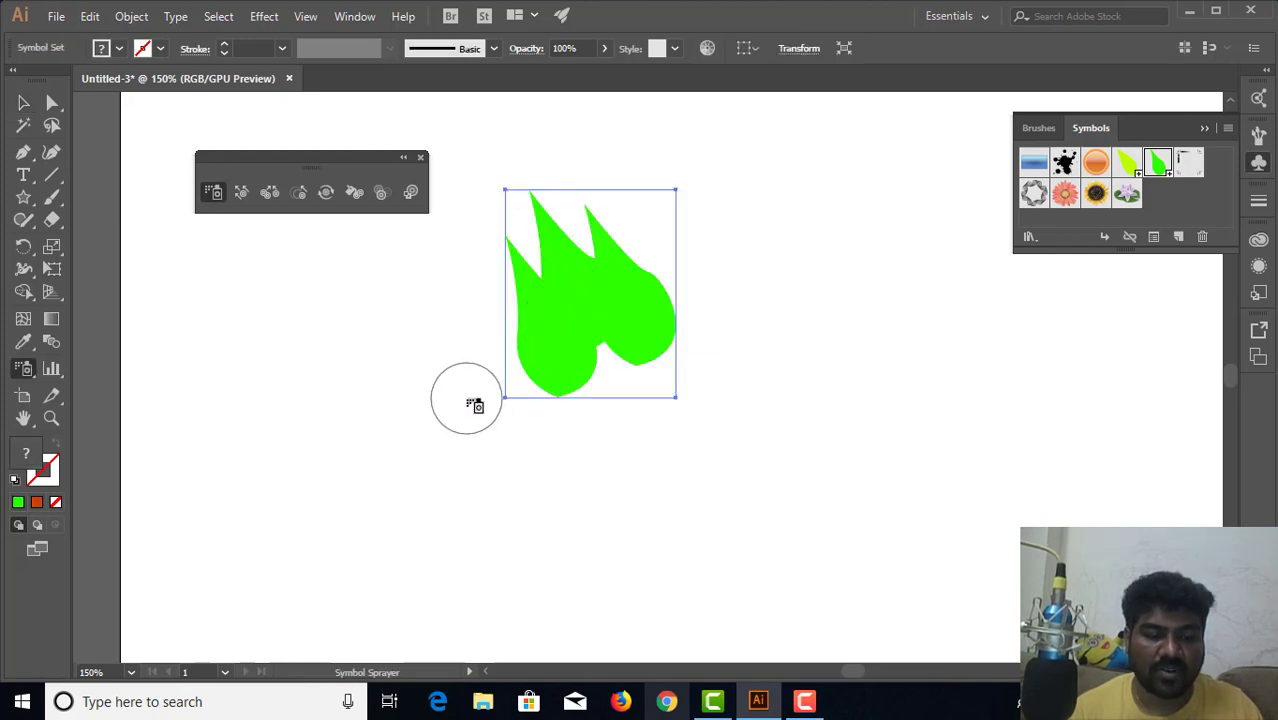
key(ctrl+z)
click(876, 342)
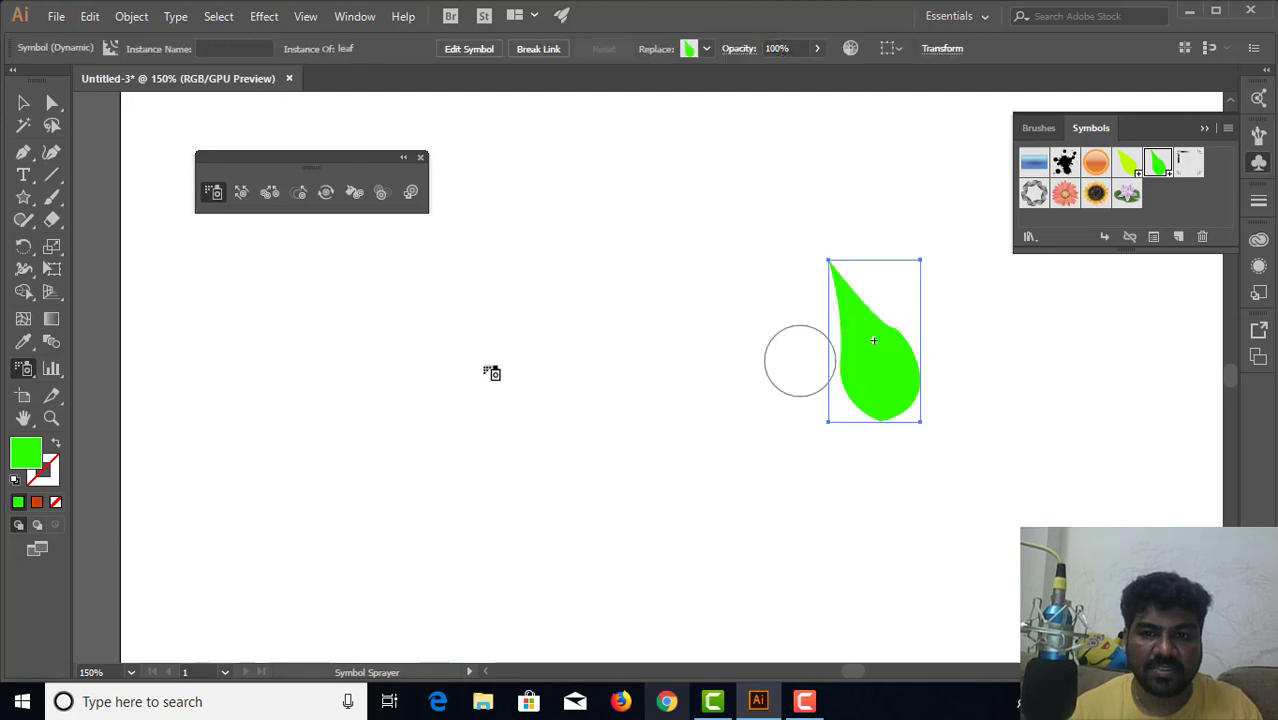
click(483, 366)
click(708, 362)
click(618, 436)
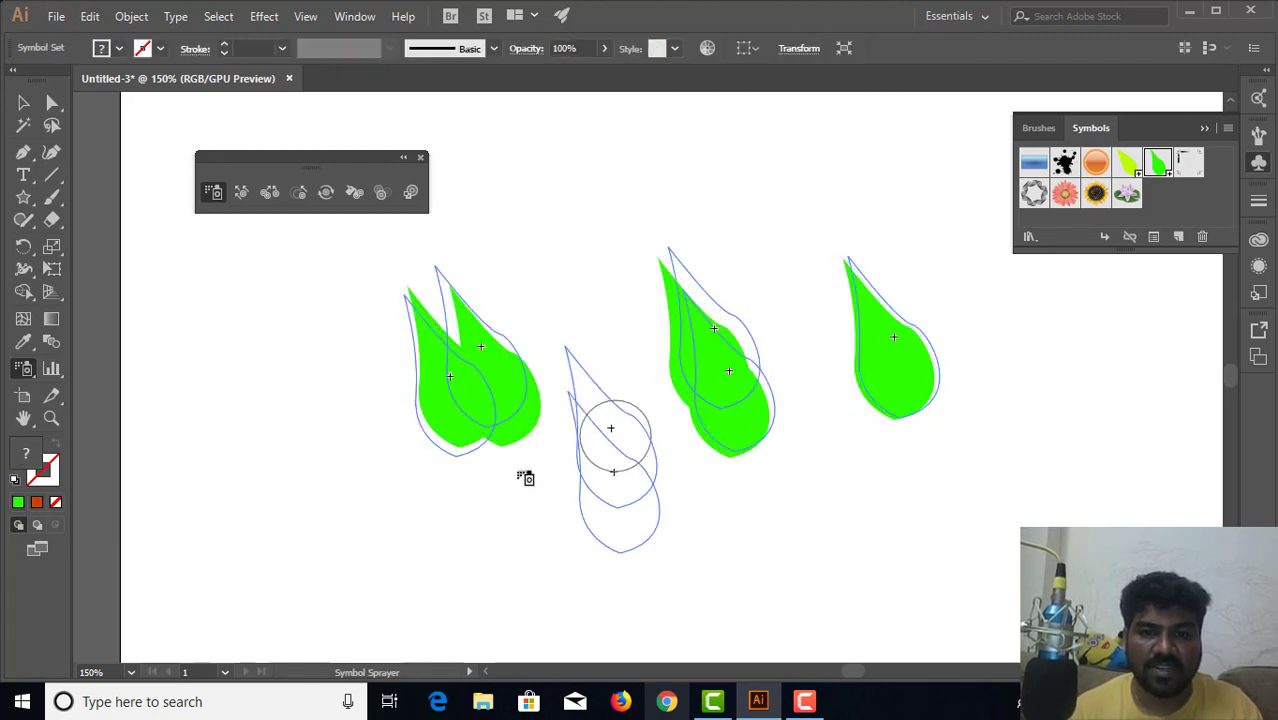
key(ctrl+z)
key(ctrl+z)
key(ctrl+z)
key(ctrl+z)
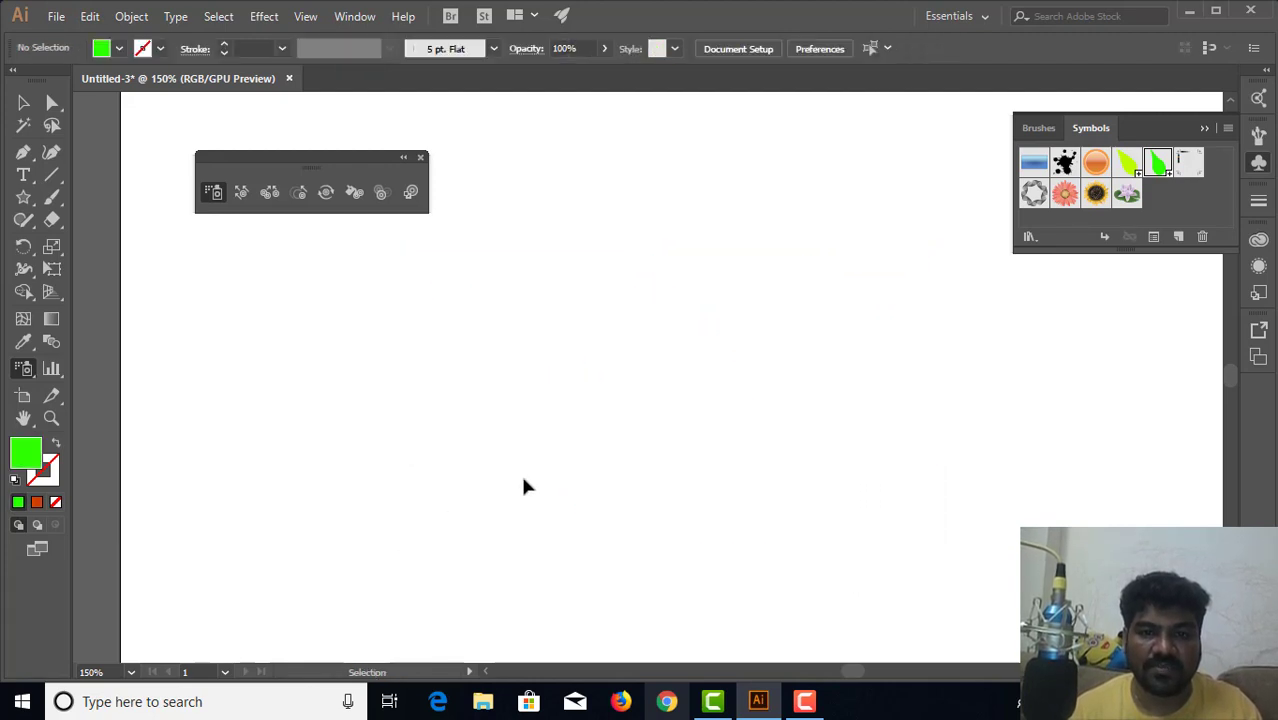
Spray a large set of leaf symbols over the artboard with the Symbol Sprayer, filling the loop's interior with a second stroke
mouse_move(679, 257)
mouse_down()
mouse_move(485, 402)
mouse_move(734, 523)
mouse_move(639, 582)
mouse_up()
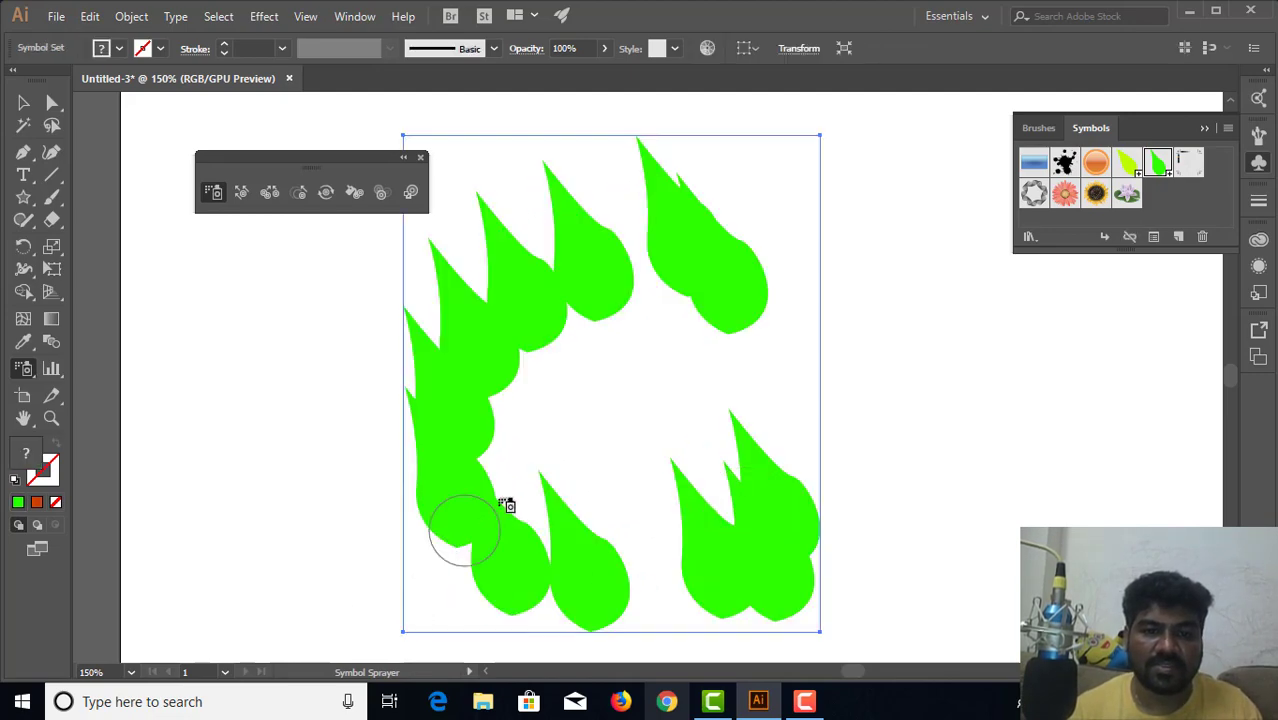
mouse_move(473, 539)
mouse_down()
mouse_move(636, 396)
mouse_move(786, 415)
mouse_up()
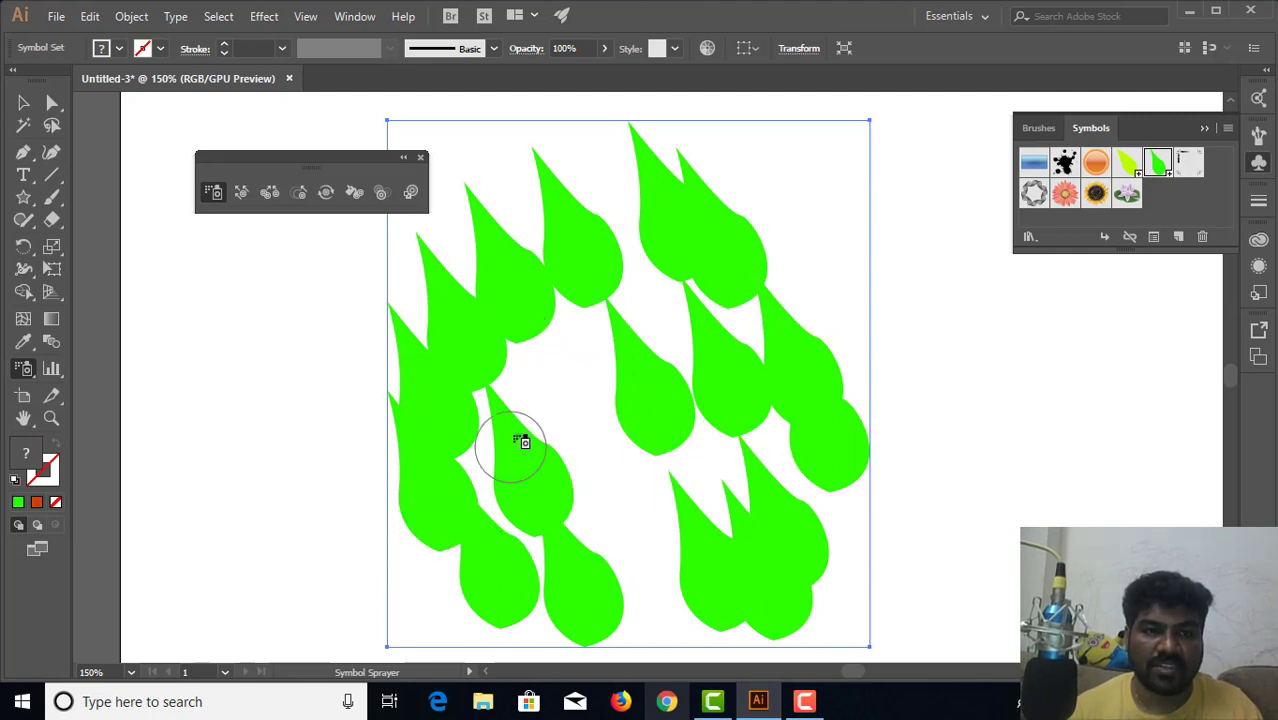
Shift leaves at the set's upper-left, lower-right and right edges outward with the Symbol Shifter
click(242, 194)
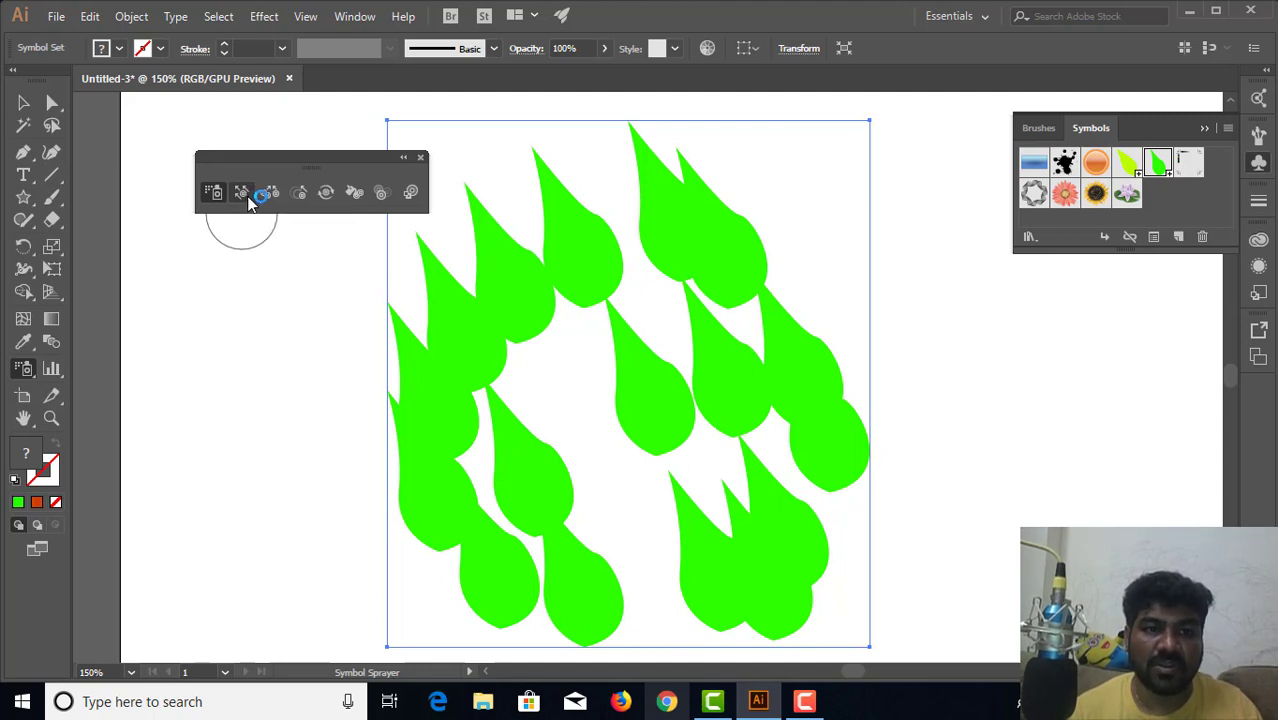
mouse_move(550, 298)
mouse_down()
mouse_move(491, 114)
mouse_move(488, 125)
mouse_up()
mouse_move(452, 338)
mouse_down()
mouse_move(356, 303)
mouse_move(209, 277)
mouse_up()
mouse_move(425, 416)
mouse_down()
mouse_move(315, 419)
mouse_move(211, 412)
mouse_up()
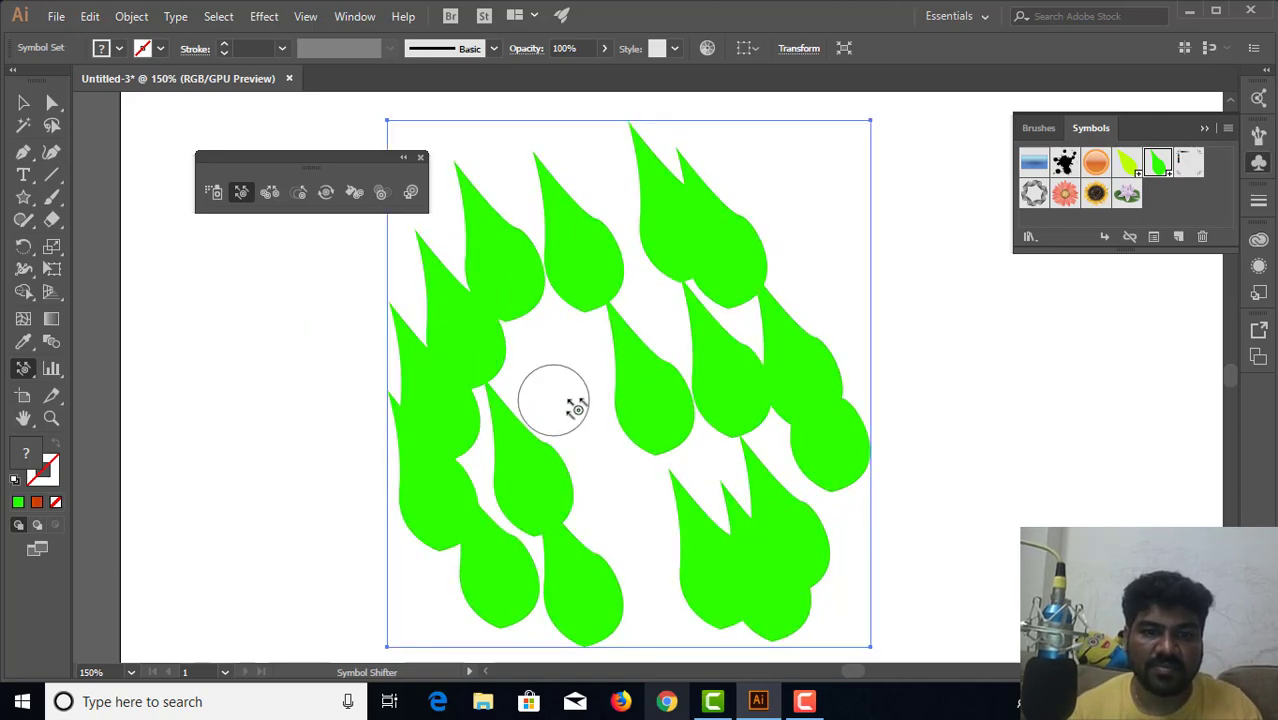
mouse_move(577, 515)
mouse_down()
mouse_move(693, 616)
mouse_move(745, 599)
mouse_move(752, 529)
mouse_move(812, 590)
mouse_up()
mouse_move(770, 506)
mouse_down()
mouse_move(962, 582)
mouse_move(905, 550)
mouse_up()
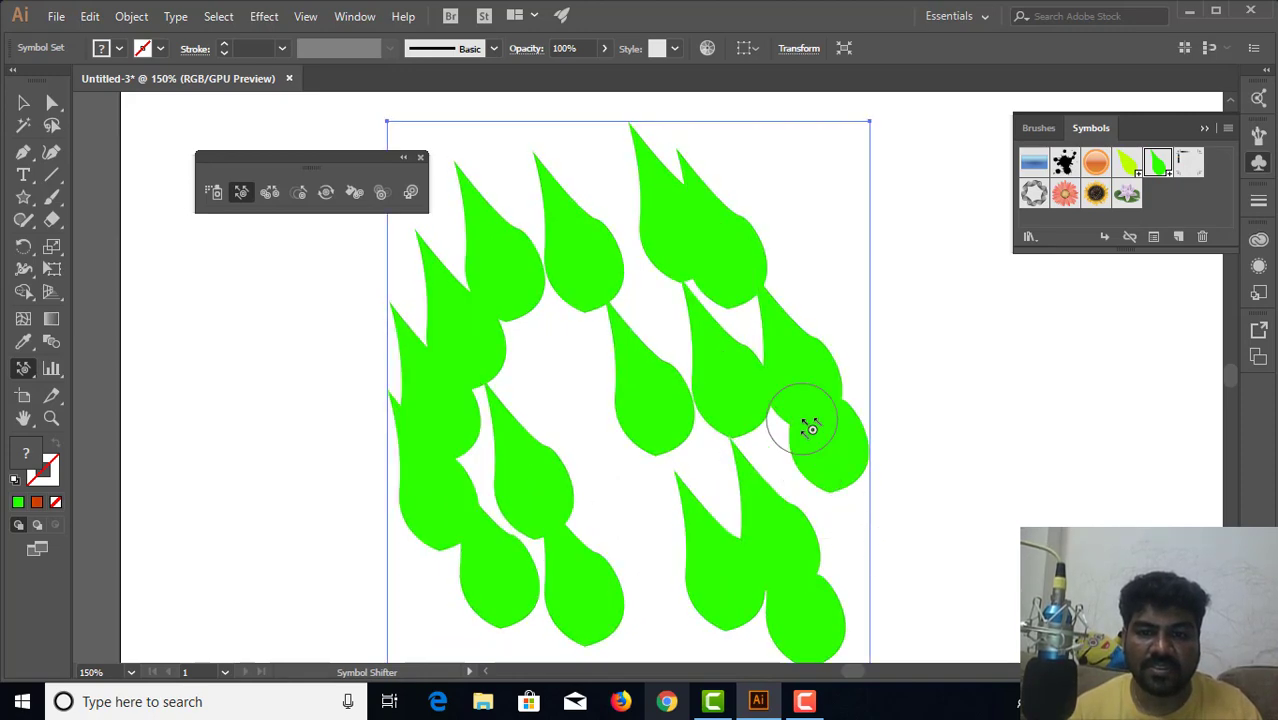
mouse_move(807, 422)
mouse_down()
mouse_move(941, 514)
mouse_move(807, 414)
mouse_up()
drag(782, 316, 790, 188)
drag(633, 188, 577, 148)
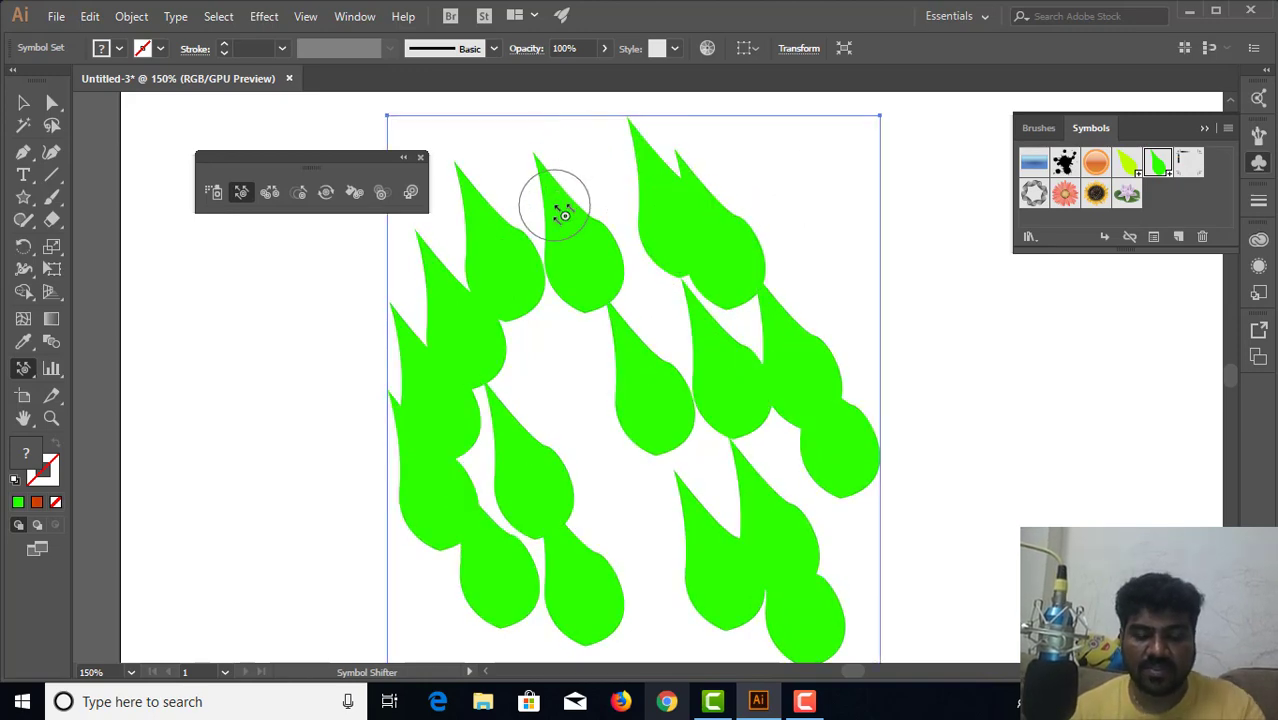
Spread out the overlapping leaves along the set's left edge with the Symbol Shifter
key(ctrl+minus)
key(ctrl+minus)
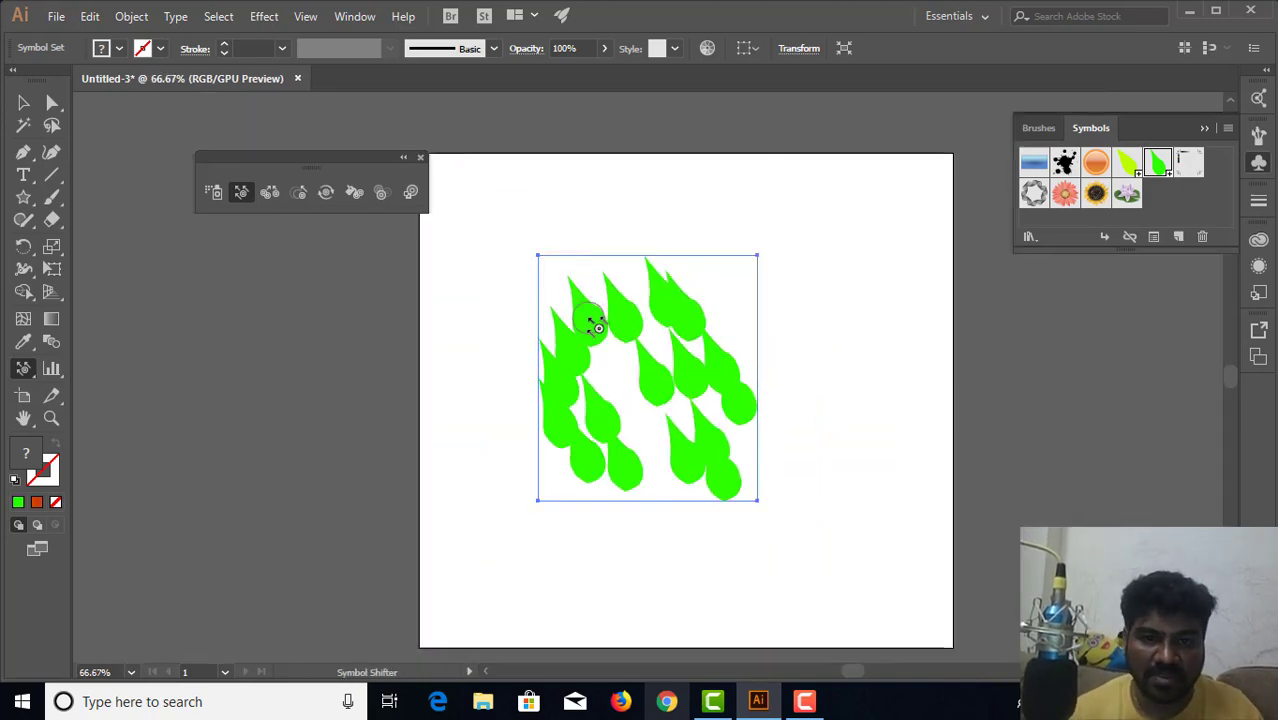
mouse_move(585, 322)
mouse_down()
mouse_move(533, 228)
mouse_move(543, 246)
mouse_up()
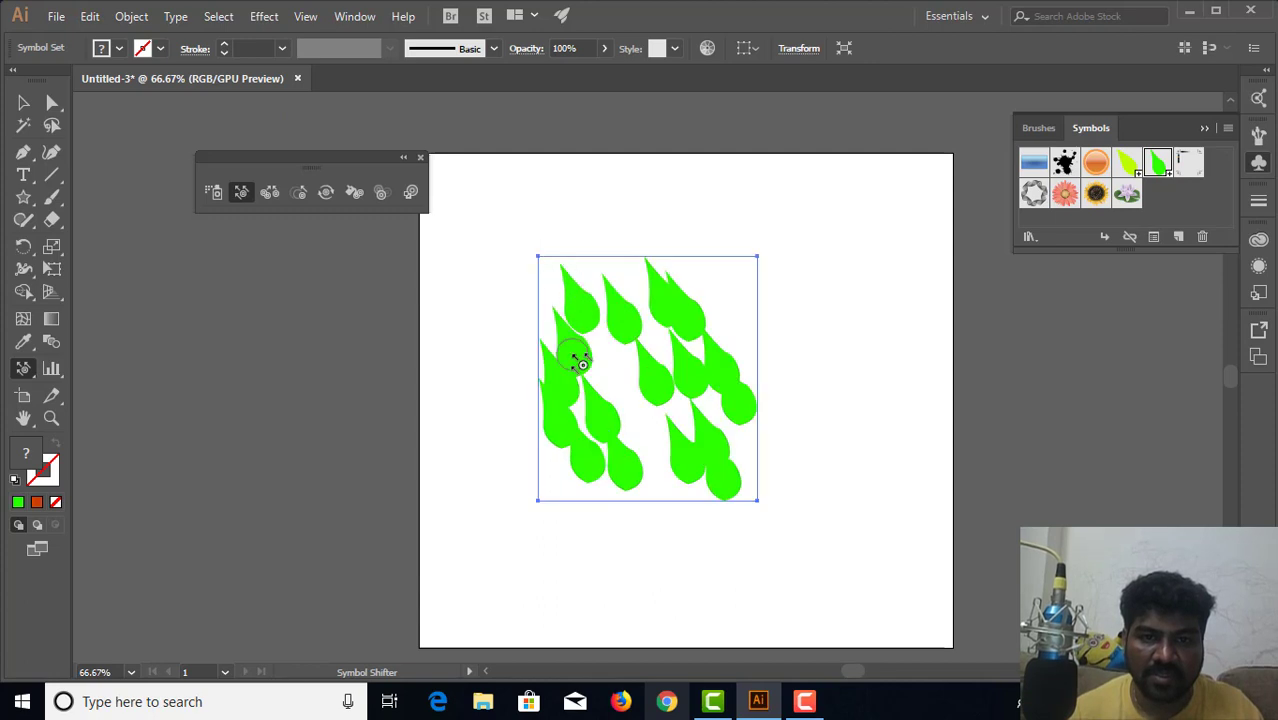
drag(581, 363, 505, 265)
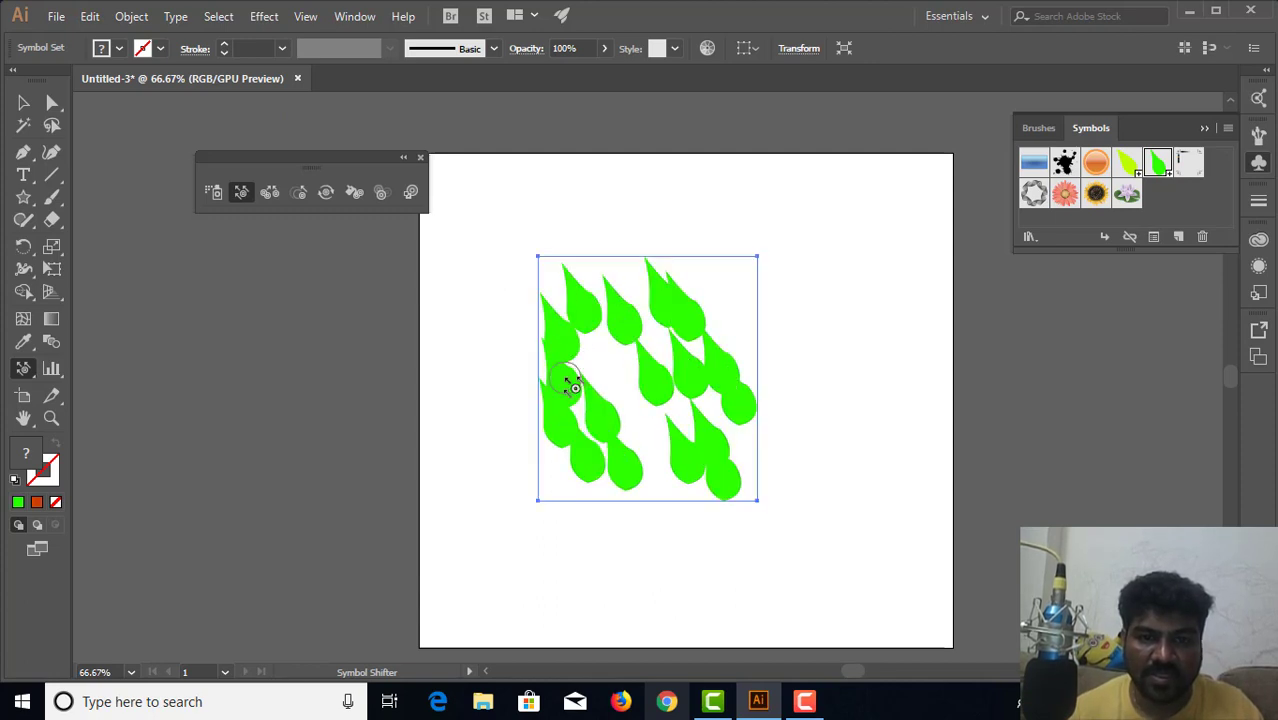
drag(572, 385, 460, 328)
drag(571, 421, 547, 441)
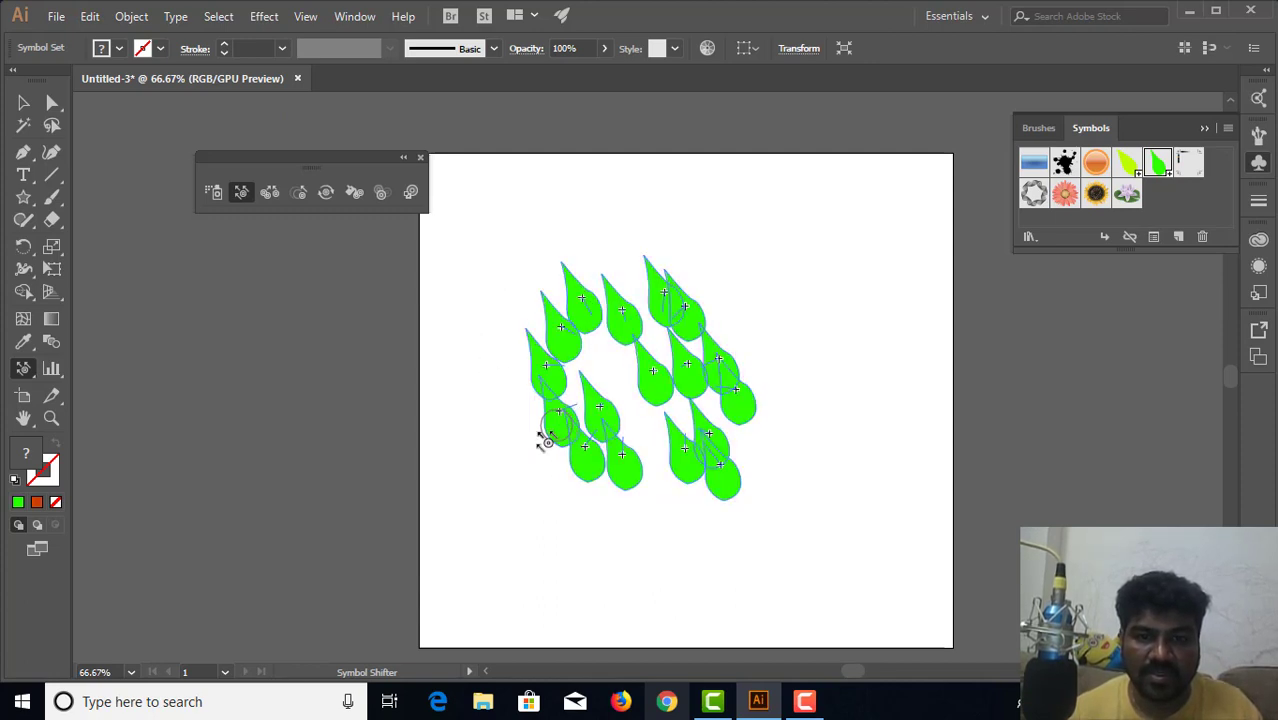
mouse_move(440, 480)
mouse_down()
mouse_move(591, 446)
mouse_move(593, 428)
mouse_move(569, 425)
mouse_move(625, 413)
mouse_up()
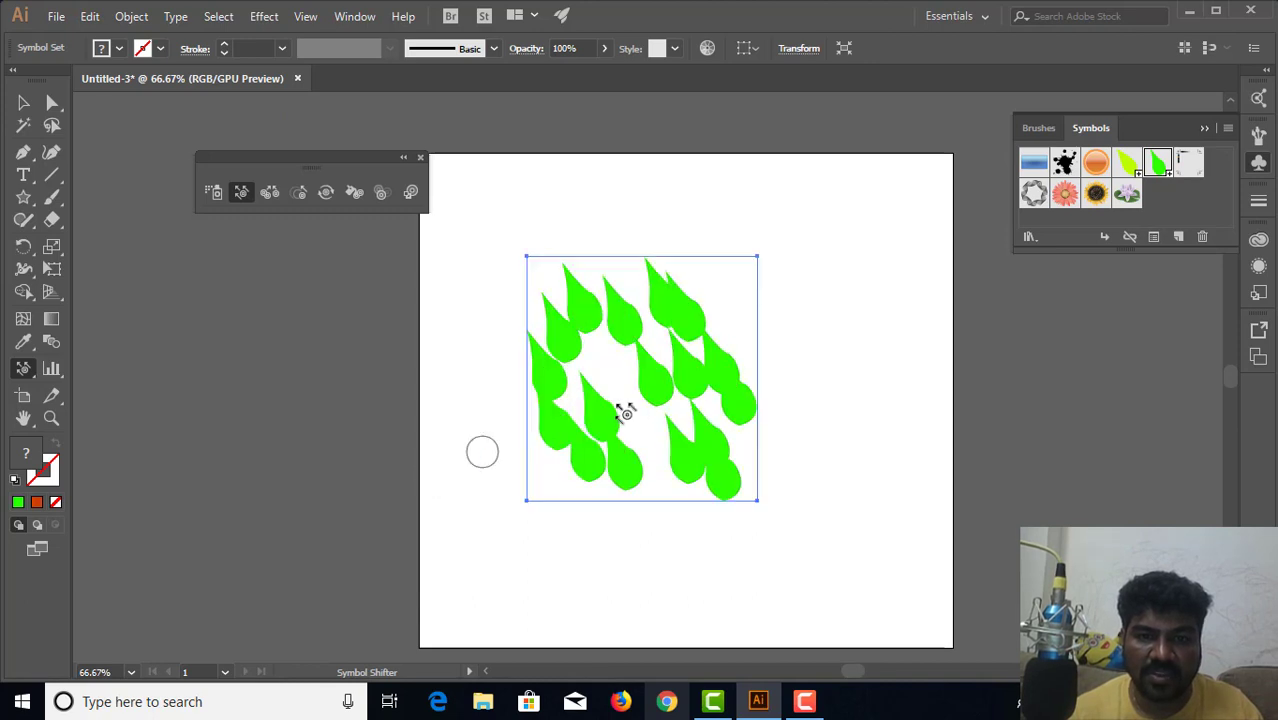
Separate the two overlapping leaves at the top of the set and rearrange the lower ones with the Symbol Shifter
mouse_move(664, 338)
mouse_down()
mouse_move(669, 300)
mouse_move(594, 217)
mouse_up()
drag(678, 318, 748, 253)
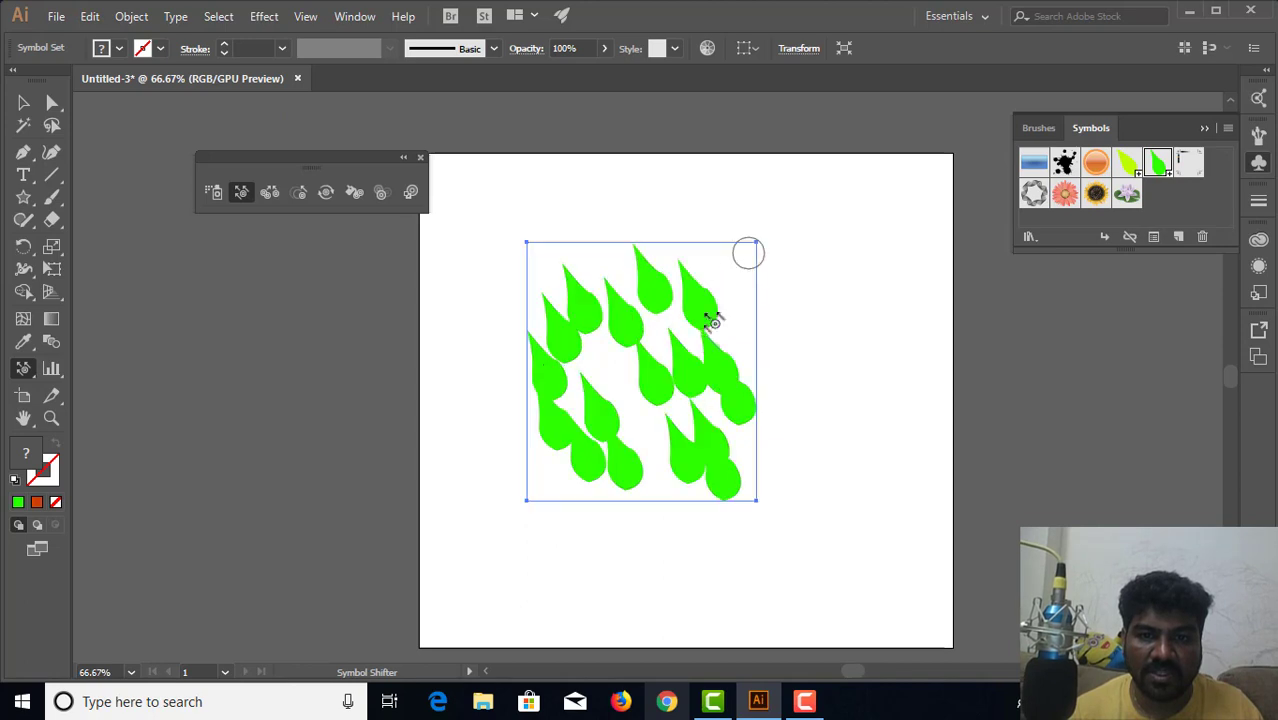
mouse_move(705, 358)
mouse_down()
mouse_move(822, 291)
mouse_move(780, 397)
mouse_move(830, 390)
mouse_up()
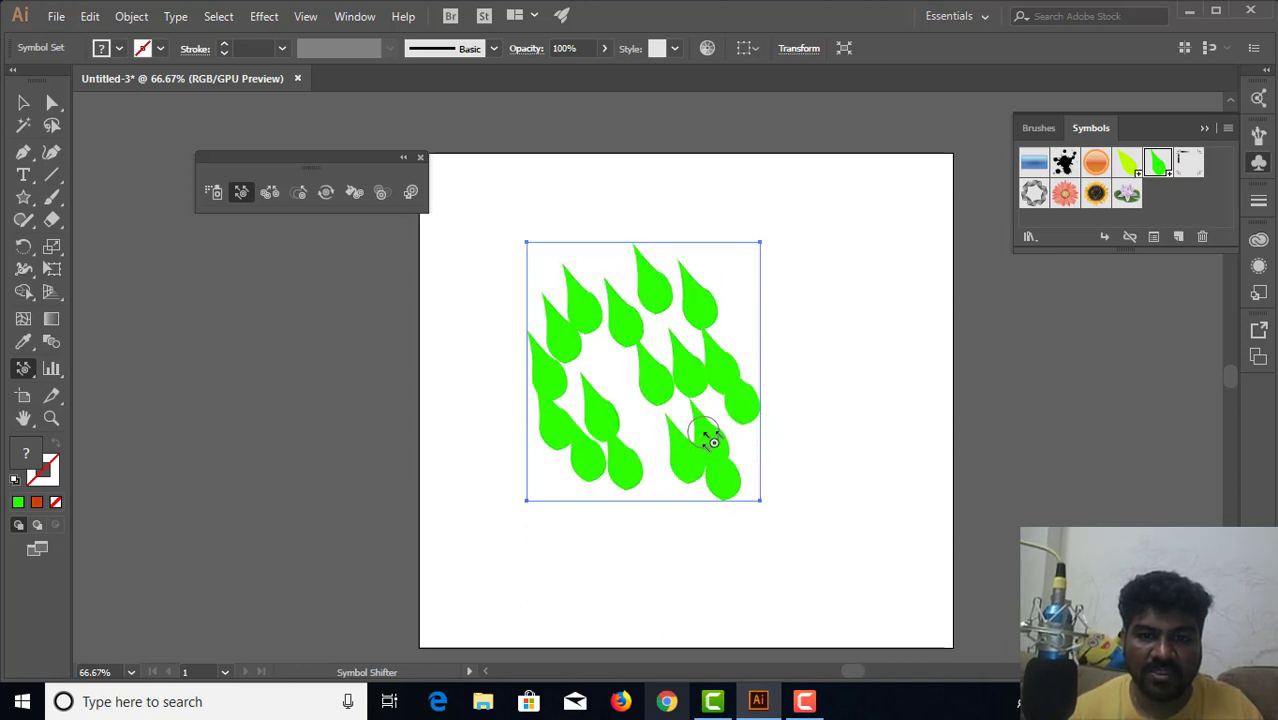
mouse_move(712, 441)
mouse_down()
mouse_move(765, 448)
mouse_move(718, 508)
mouse_move(716, 589)
mouse_move(693, 457)
mouse_move(632, 420)
mouse_move(599, 422)
mouse_move(599, 371)
mouse_move(605, 385)
mouse_move(491, 334)
mouse_move(540, 385)
mouse_up()
mouse_move(560, 440)
mouse_down()
mouse_move(545, 468)
mouse_move(588, 458)
mouse_move(625, 471)
mouse_move(642, 428)
mouse_move(622, 491)
mouse_up()
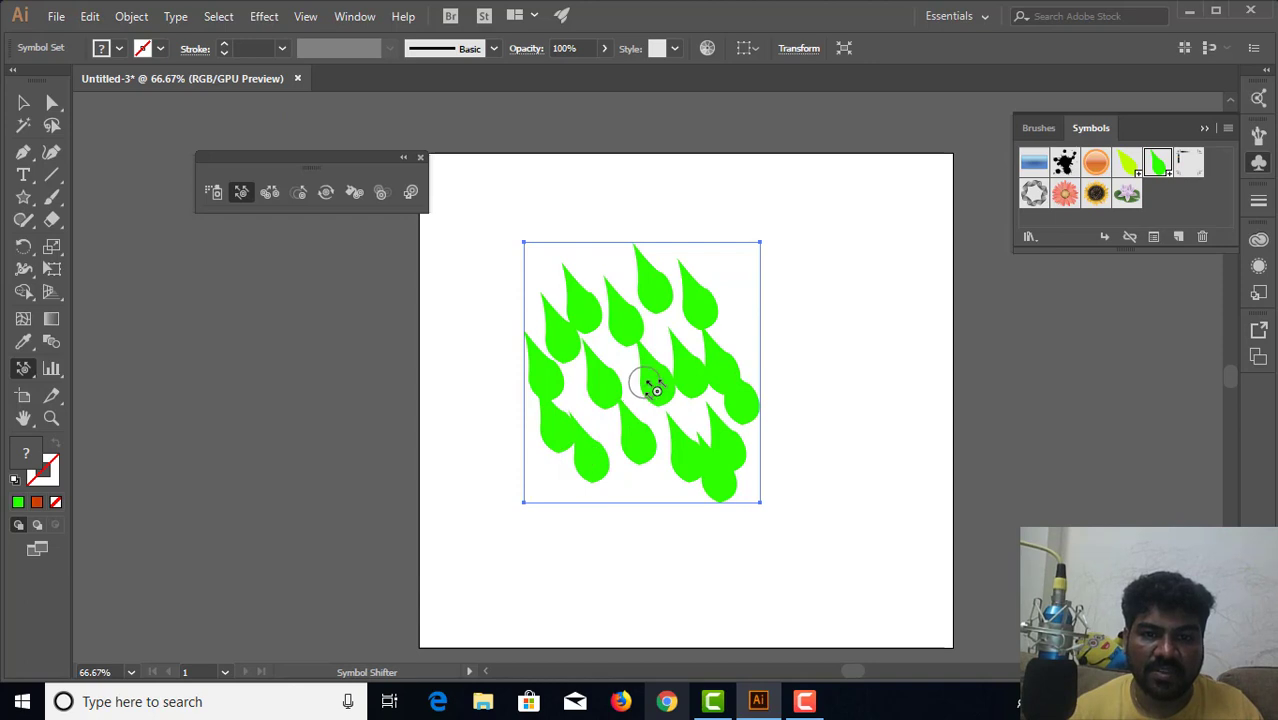
drag(652, 388, 662, 450)
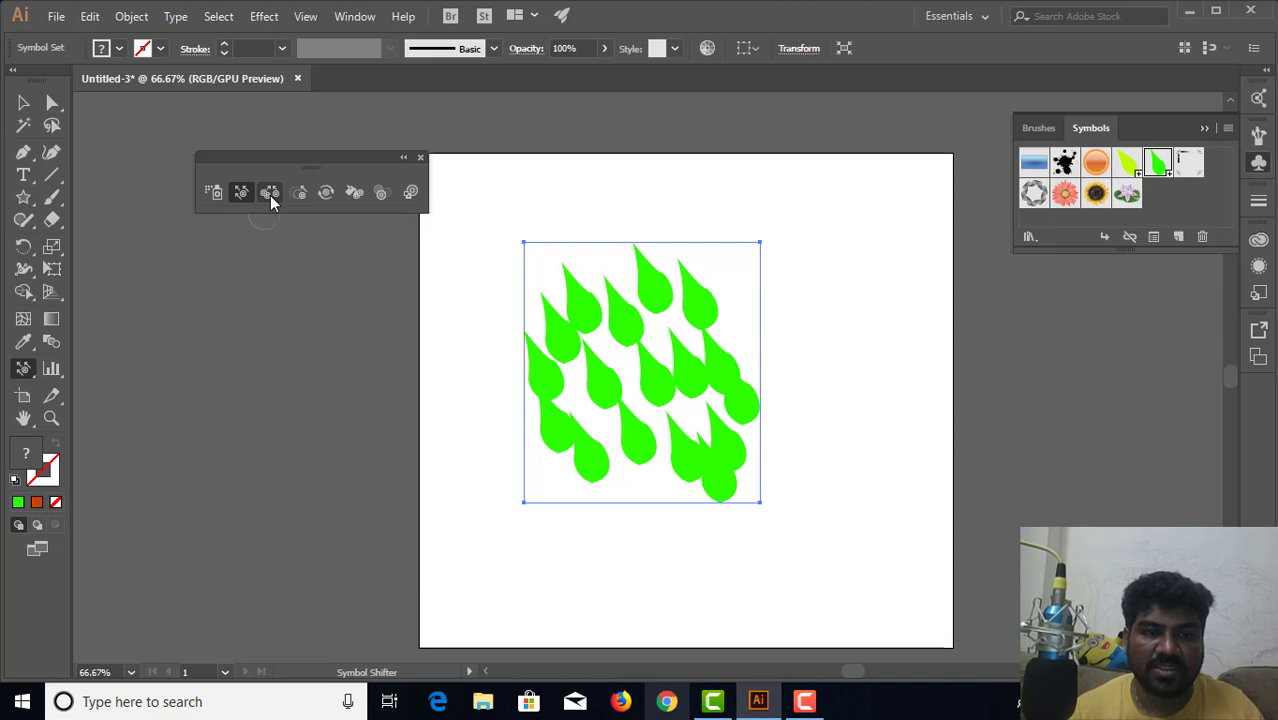
Pull the leaf instances slightly closer together with the Symbol Scruncher, working mainly over the set's left side
click(270, 195)
mouse_move(597, 297)
mouse_down()
mouse_move(605, 336)
mouse_move(649, 401)
mouse_move(741, 472)
mouse_move(667, 370)
mouse_move(571, 345)
mouse_up()
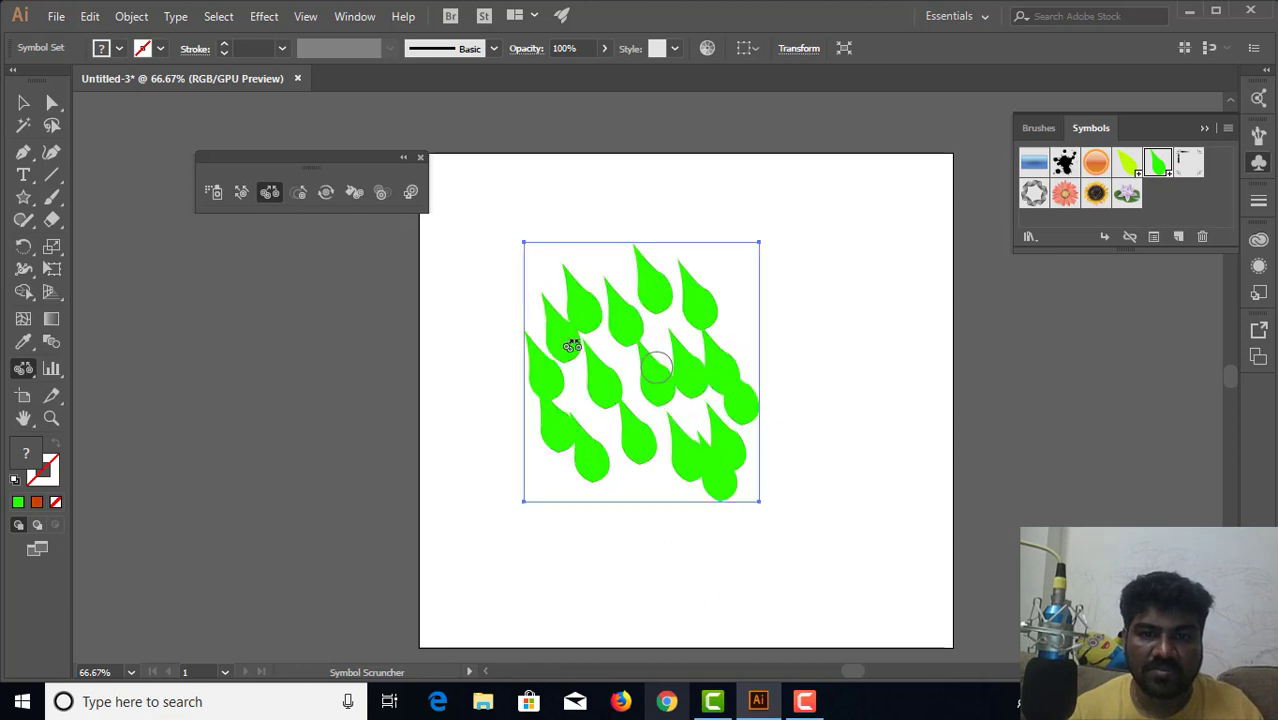
mouse_move(550, 272)
mouse_down()
mouse_move(611, 370)
mouse_move(594, 330)
mouse_move(577, 337)
mouse_move(699, 453)
mouse_move(650, 388)
mouse_move(568, 347)
mouse_move(548, 317)
mouse_move(615, 399)
mouse_move(716, 472)
mouse_move(638, 367)
mouse_move(701, 361)
mouse_move(707, 294)
mouse_move(639, 384)
mouse_move(575, 339)
mouse_move(560, 302)
mouse_move(637, 417)
mouse_move(720, 464)
mouse_move(571, 383)
mouse_up()
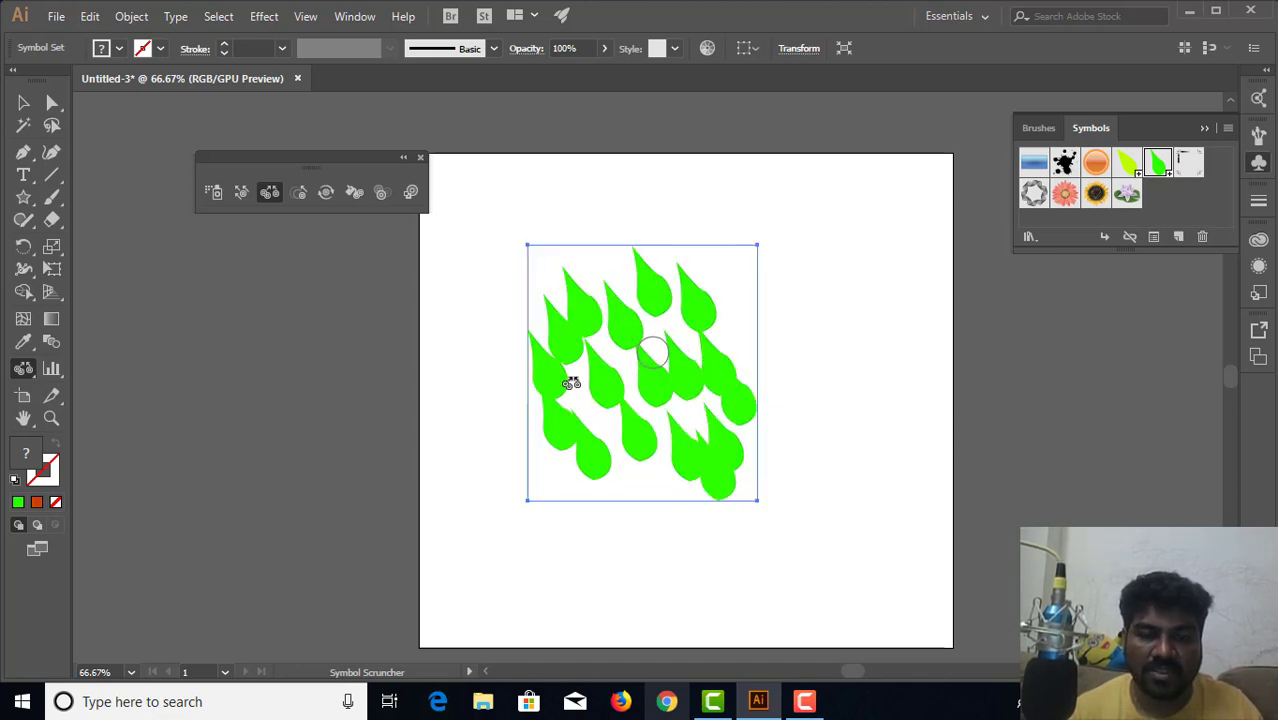
mouse_move(530, 308)
mouse_down()
mouse_move(687, 443)
mouse_move(643, 392)
mouse_move(581, 346)
mouse_move(717, 473)
mouse_move(610, 344)
mouse_up()
mouse_move(538, 312)
mouse_down()
mouse_move(619, 379)
mouse_move(605, 365)
mouse_up()
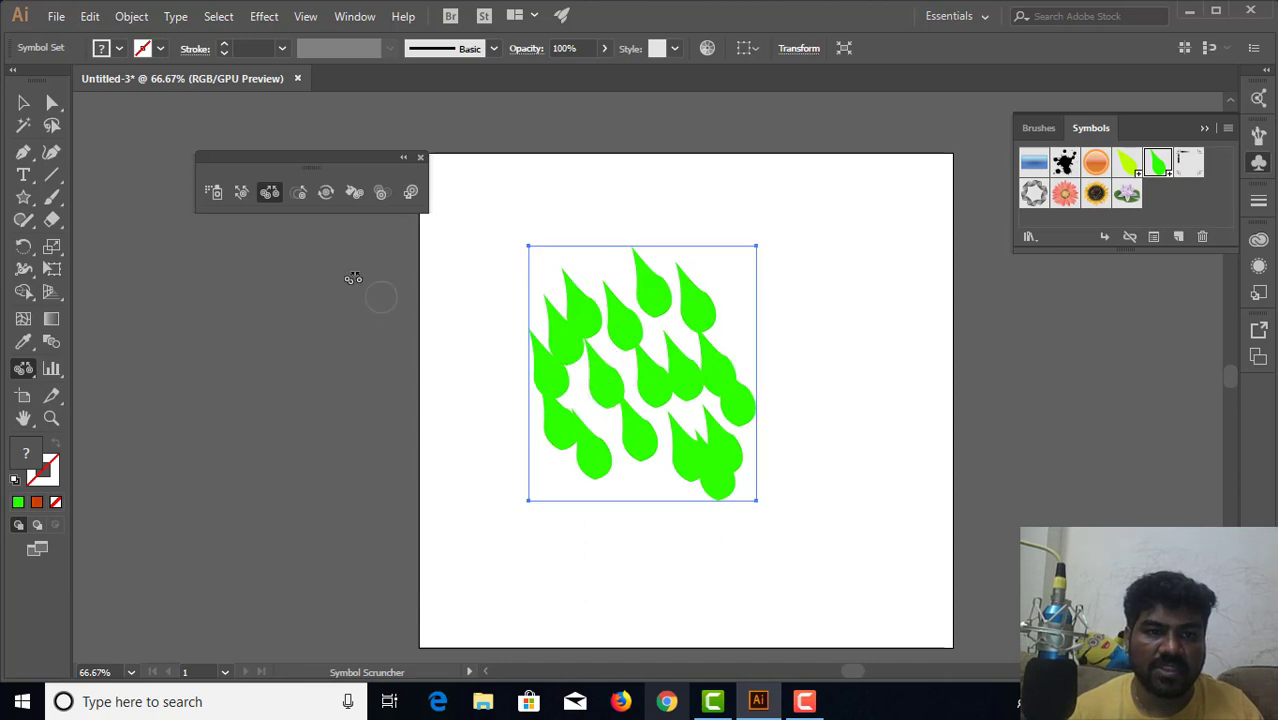
Enlarge the topmost, upper-left and lower-right leaves with the Symbol Sizer, growing a leaf on the right slightly
click(309, 195)
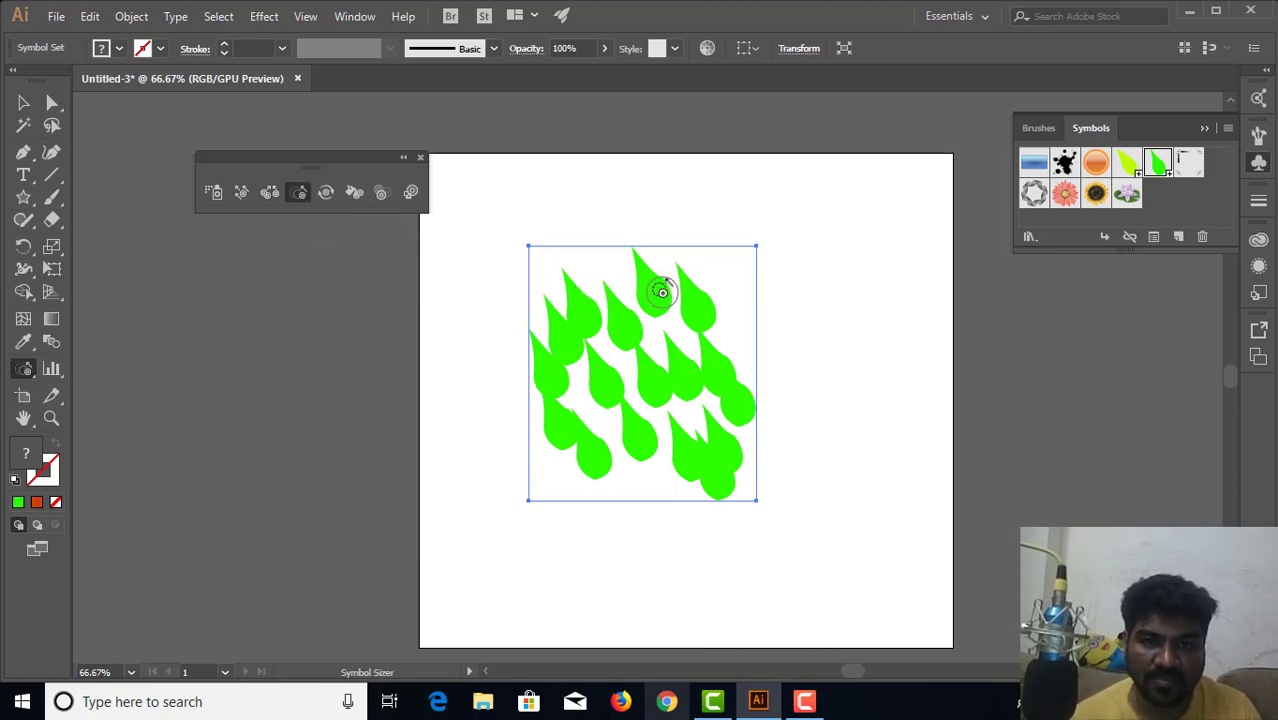
mouse_move(657, 292)
mouse_down()
mouse_move(637, 261)
mouse_move(630, 280)
mouse_up()
drag(557, 332, 553, 320)
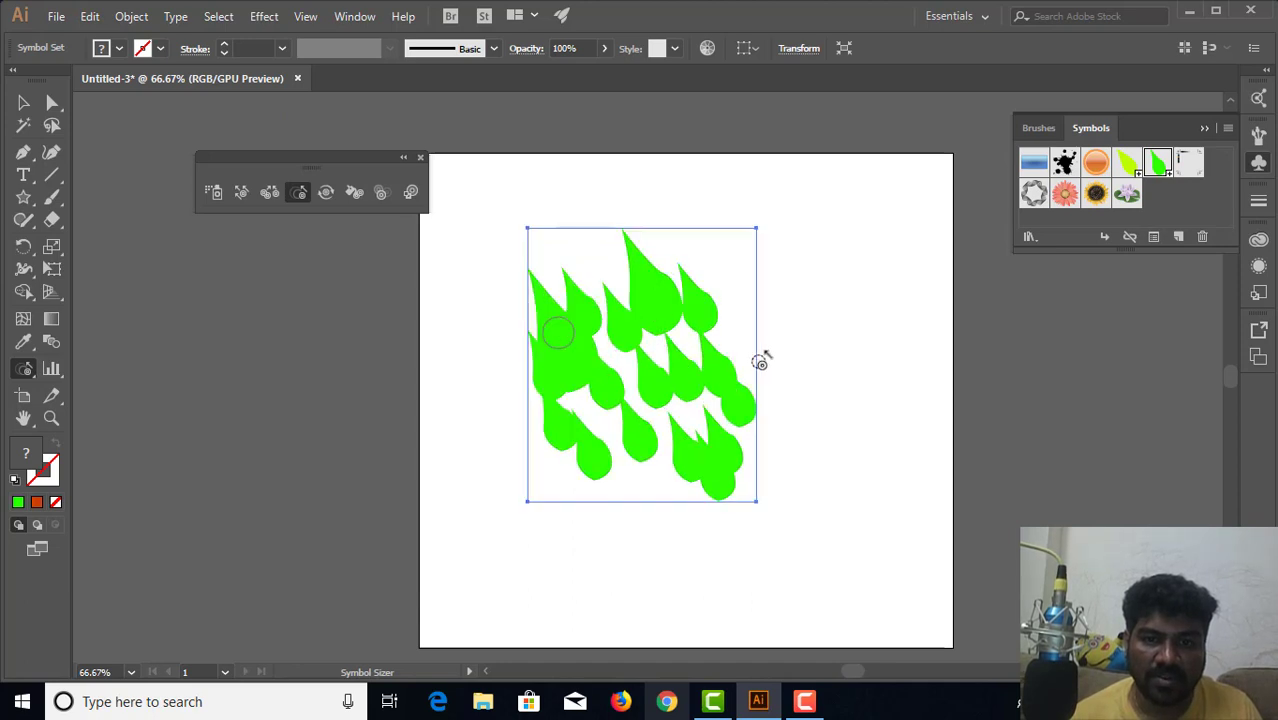
drag(708, 374, 725, 372)
click(723, 371)
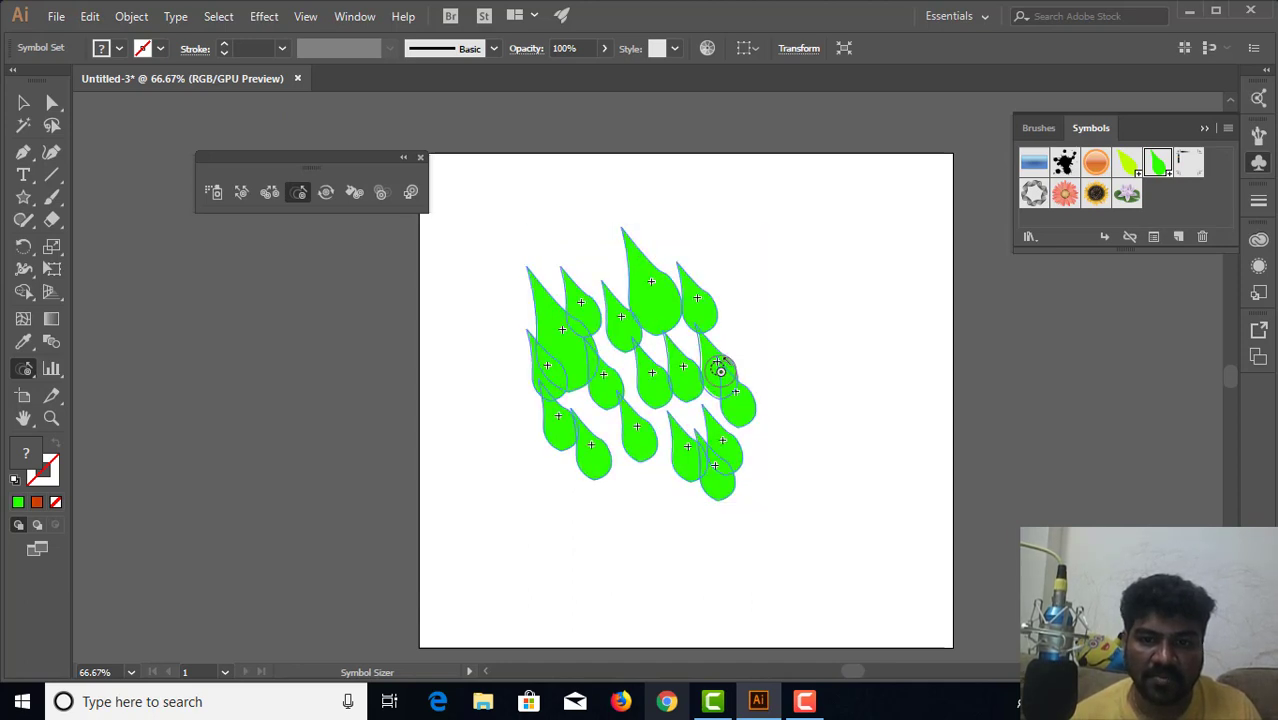
click(723, 371)
drag(755, 416, 716, 443)
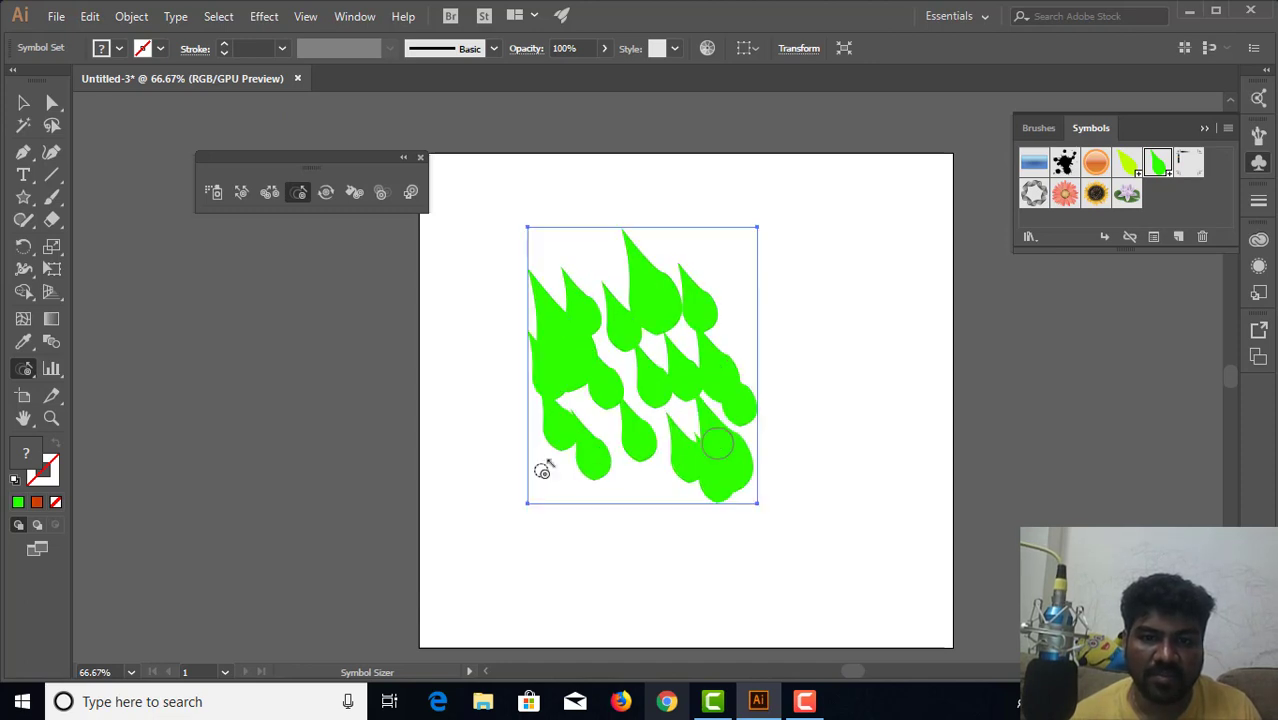
Rotate several leaves with the Symbol Spinner, including the upper-right leaf and the one in the middle of the bottom row
click(325, 193)
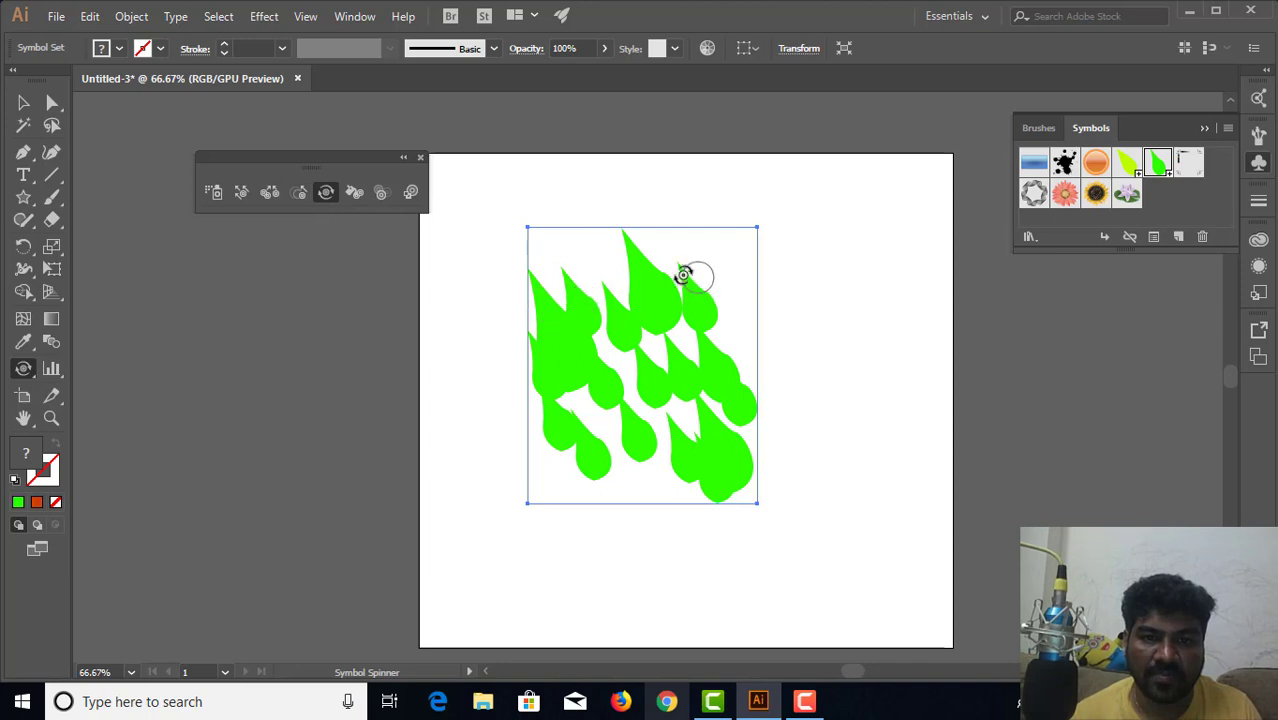
drag(655, 264, 629, 312)
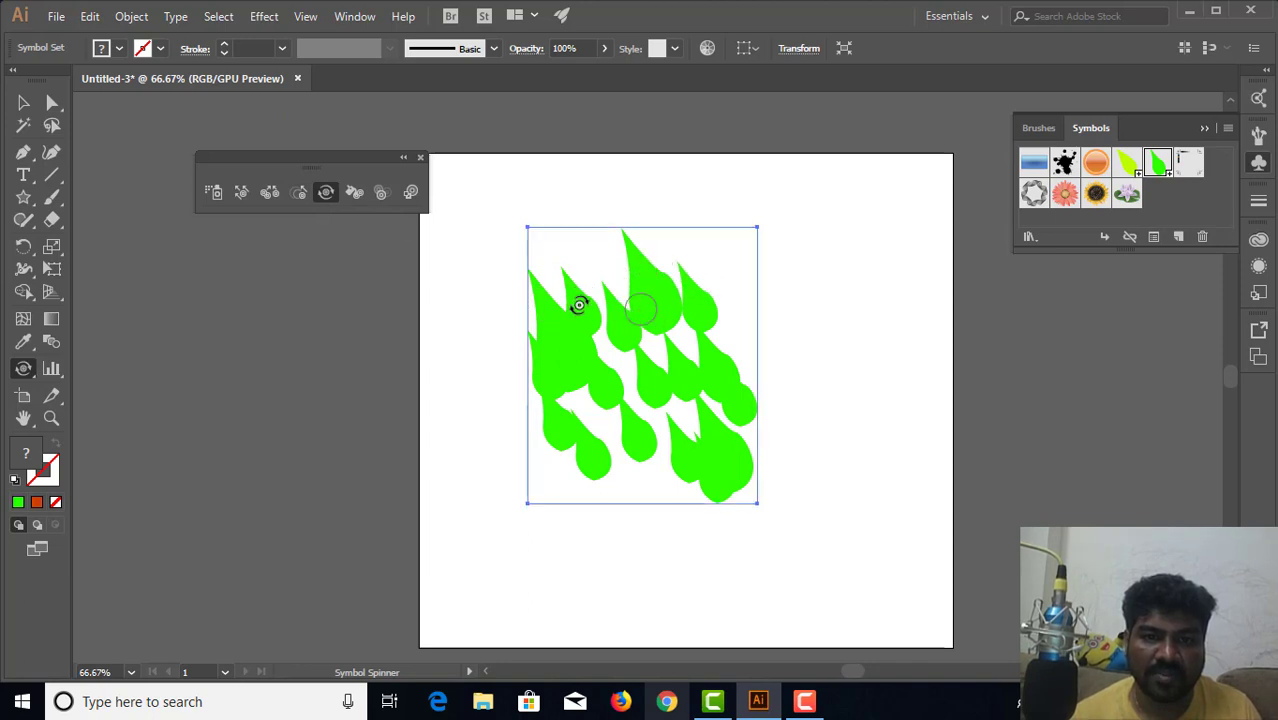
mouse_move(544, 306)
mouse_down()
mouse_move(522, 317)
mouse_move(511, 371)
mouse_move(555, 375)
mouse_move(580, 254)
mouse_move(600, 240)
mouse_up()
mouse_move(642, 313)
mouse_down()
mouse_move(807, 274)
mouse_move(785, 342)
mouse_up()
mouse_move(675, 288)
mouse_down()
mouse_move(732, 311)
mouse_move(764, 353)
mouse_move(770, 419)
mouse_move(736, 445)
mouse_up()
mouse_move(715, 359)
mouse_down()
mouse_move(778, 372)
mouse_move(839, 429)
mouse_move(848, 470)
mouse_up()
mouse_move(700, 410)
mouse_down()
mouse_move(622, 422)
mouse_move(593, 485)
mouse_move(640, 440)
mouse_up()
Rotate more leaves along the left, bottom and right sides of the set to varied angles with the Symbol Spinner
key(ctrl)
key(ctrl+plus)
key(ctrl+plus)
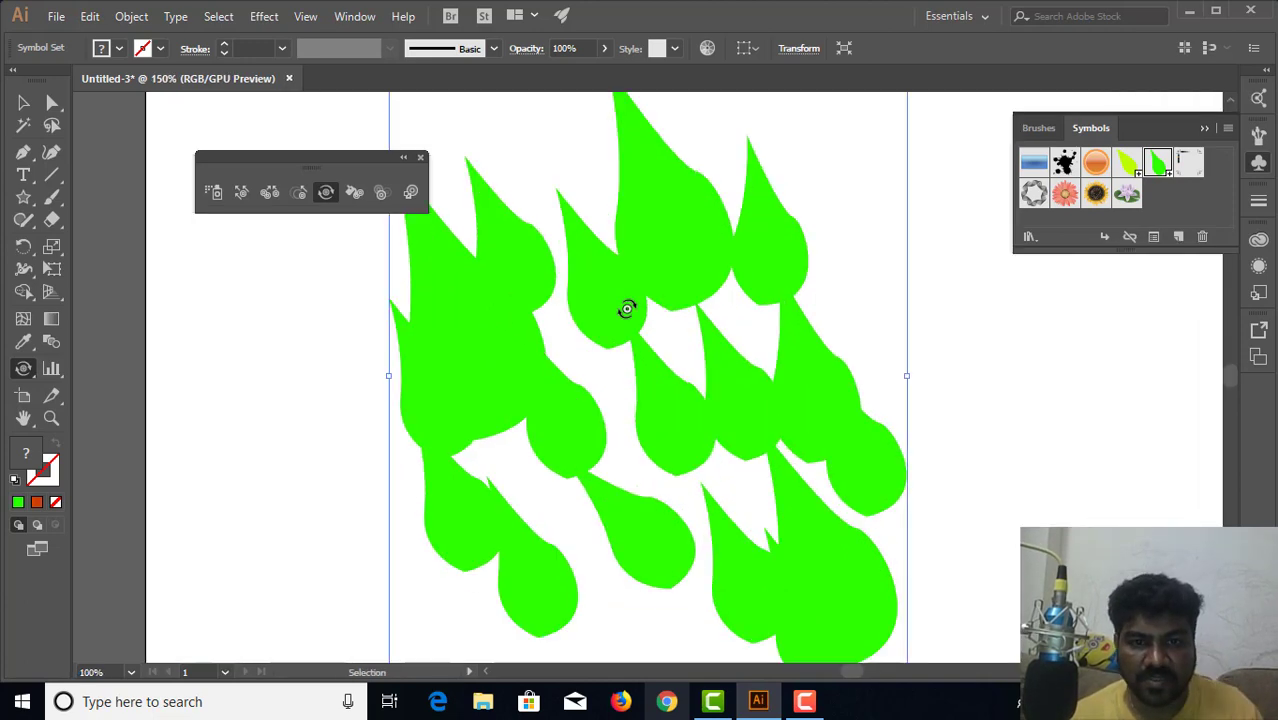
mouse_move(599, 262)
mouse_down()
mouse_move(546, 372)
mouse_move(543, 425)
mouse_move(575, 292)
mouse_move(515, 238)
mouse_move(470, 299)
mouse_move(471, 363)
mouse_move(271, 271)
mouse_move(391, 291)
mouse_up()
mouse_move(425, 342)
mouse_down()
mouse_move(394, 362)
mouse_move(379, 442)
mouse_move(414, 405)
mouse_move(415, 378)
mouse_move(563, 389)
mouse_up()
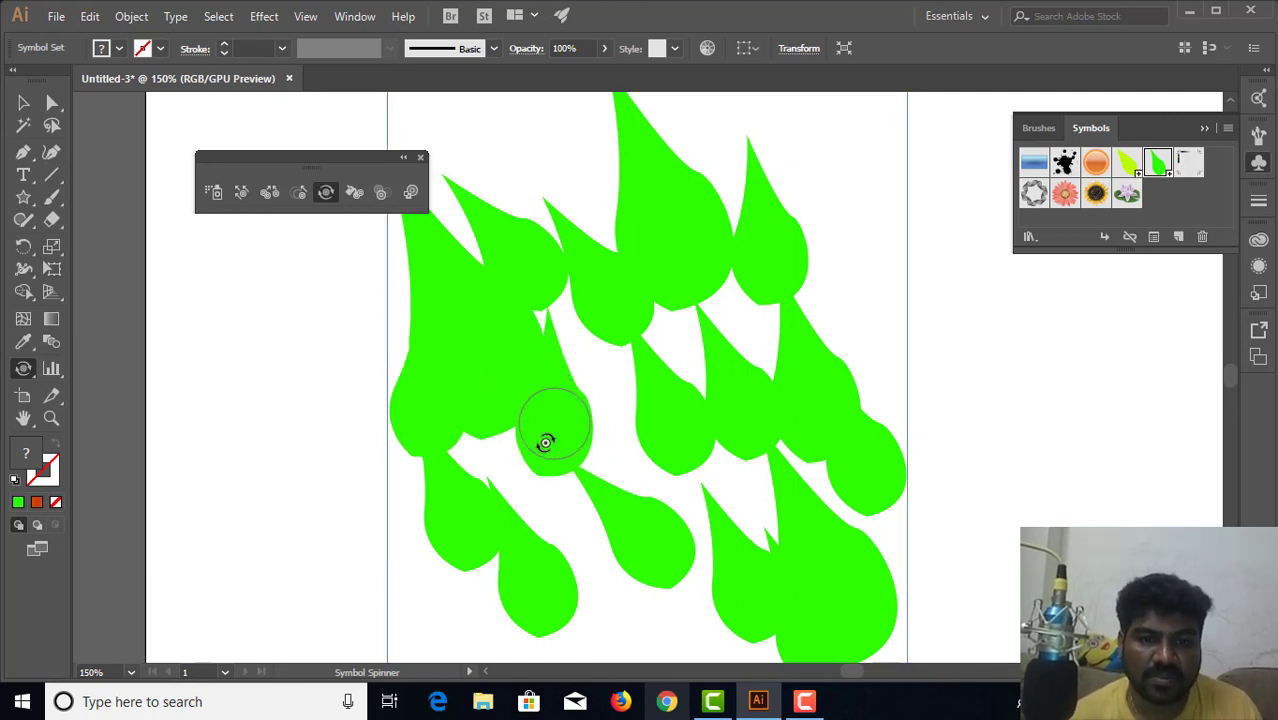
mouse_move(442, 500)
mouse_down()
mouse_move(351, 497)
mouse_move(302, 538)
mouse_up()
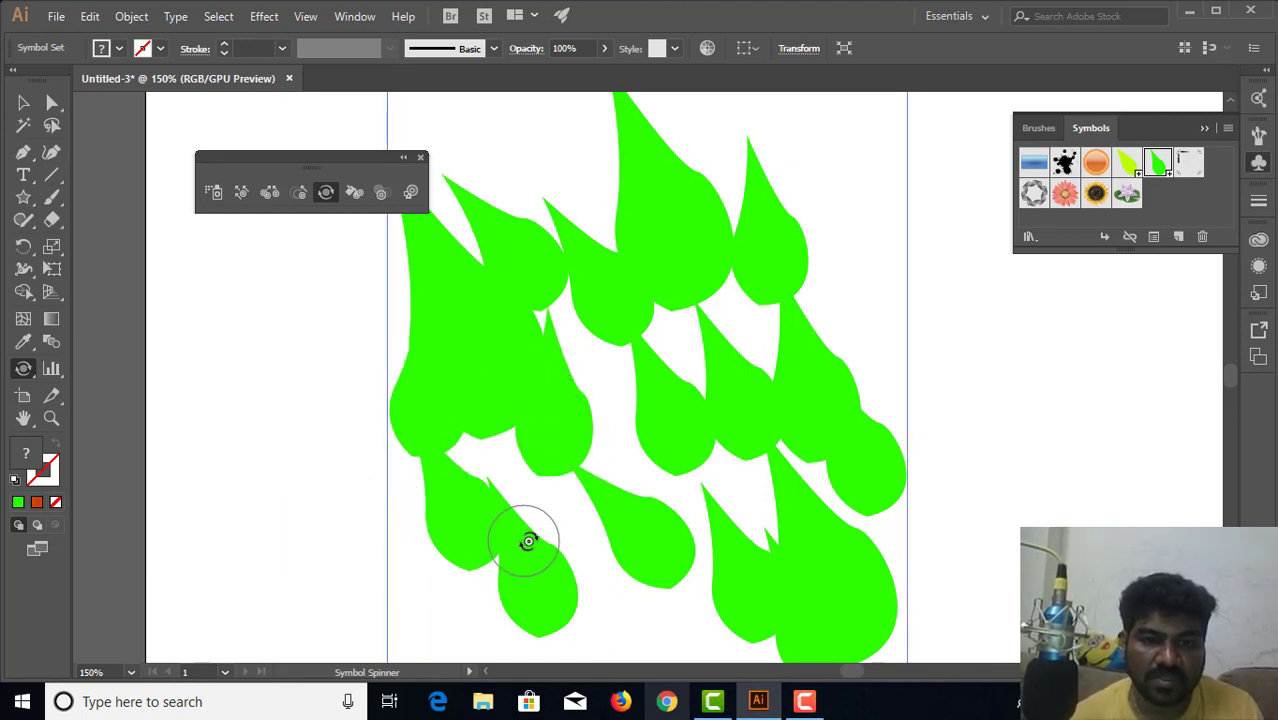
mouse_move(536, 573)
mouse_down()
mouse_move(573, 540)
mouse_move(662, 533)
mouse_move(650, 525)
mouse_move(679, 465)
mouse_move(768, 486)
mouse_up()
mouse_move(716, 545)
mouse_down()
mouse_move(727, 514)
mouse_move(930, 490)
mouse_up()
mouse_move(876, 451)
mouse_down()
mouse_move(927, 402)
mouse_move(978, 381)
mouse_up()
mouse_move(814, 374)
mouse_down()
mouse_move(863, 312)
mouse_move(892, 296)
mouse_up()
Tint the large upper-left leaf and several leaves in the middle and on the right lighter green with the Symbol Stainer
click(358, 191)
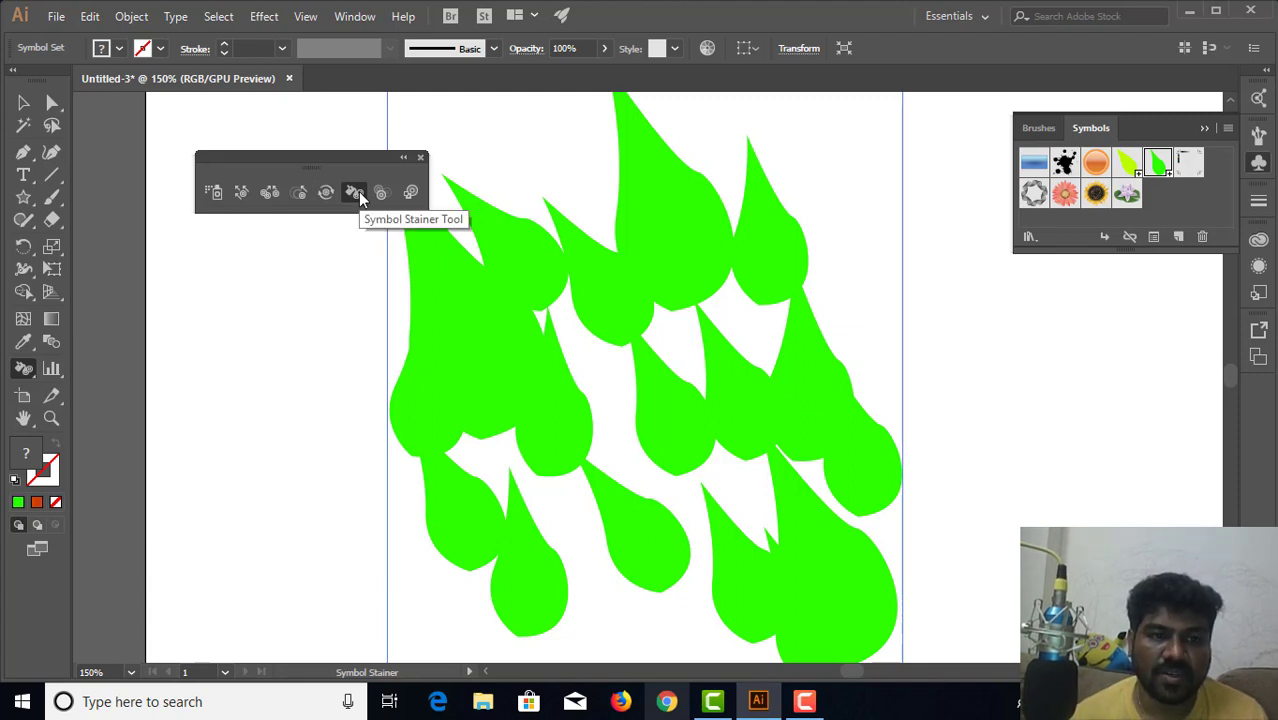
mouse_move(523, 364)
mouse_down()
mouse_move(467, 302)
mouse_move(504, 238)
mouse_up()
drag(610, 331, 711, 193)
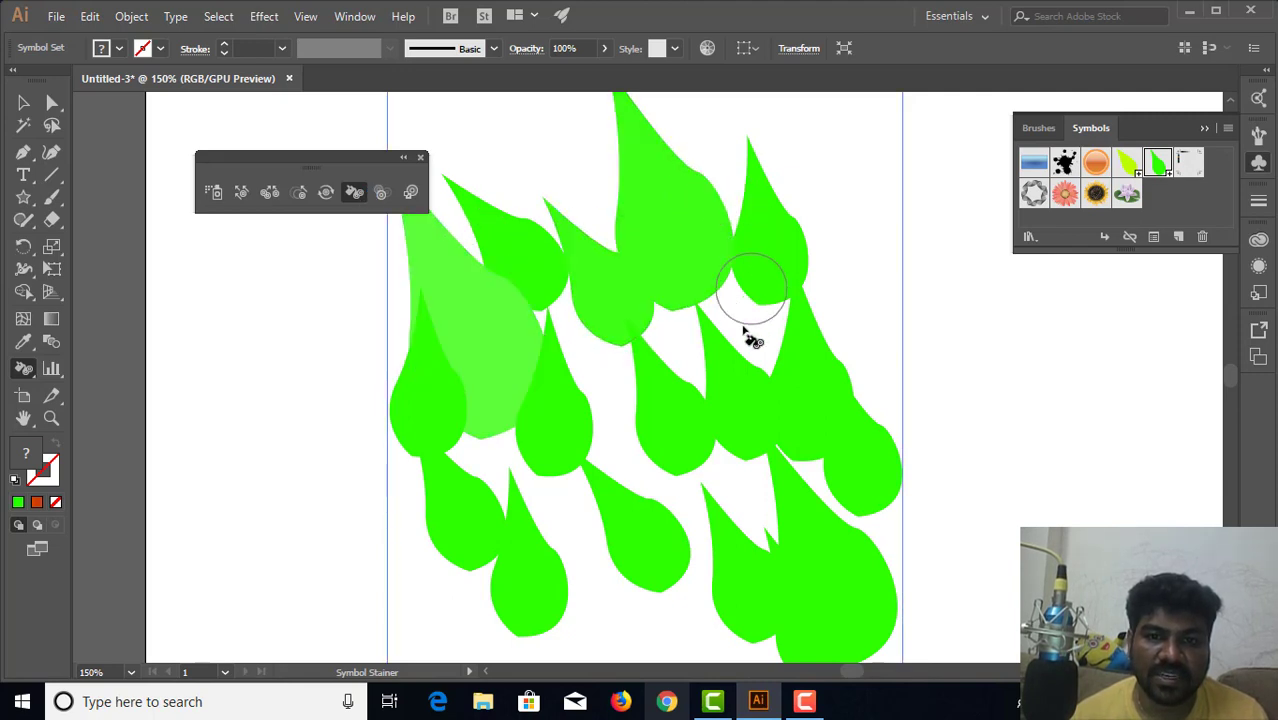
mouse_move(710, 350)
mouse_down()
mouse_move(782, 491)
mouse_move(785, 467)
mouse_up()
mouse_move(640, 420)
mouse_down()
mouse_move(748, 536)
mouse_move(622, 408)
mouse_move(828, 448)
mouse_move(770, 440)
mouse_move(807, 257)
mouse_move(810, 405)
mouse_move(585, 294)
mouse_move(560, 310)
mouse_up()
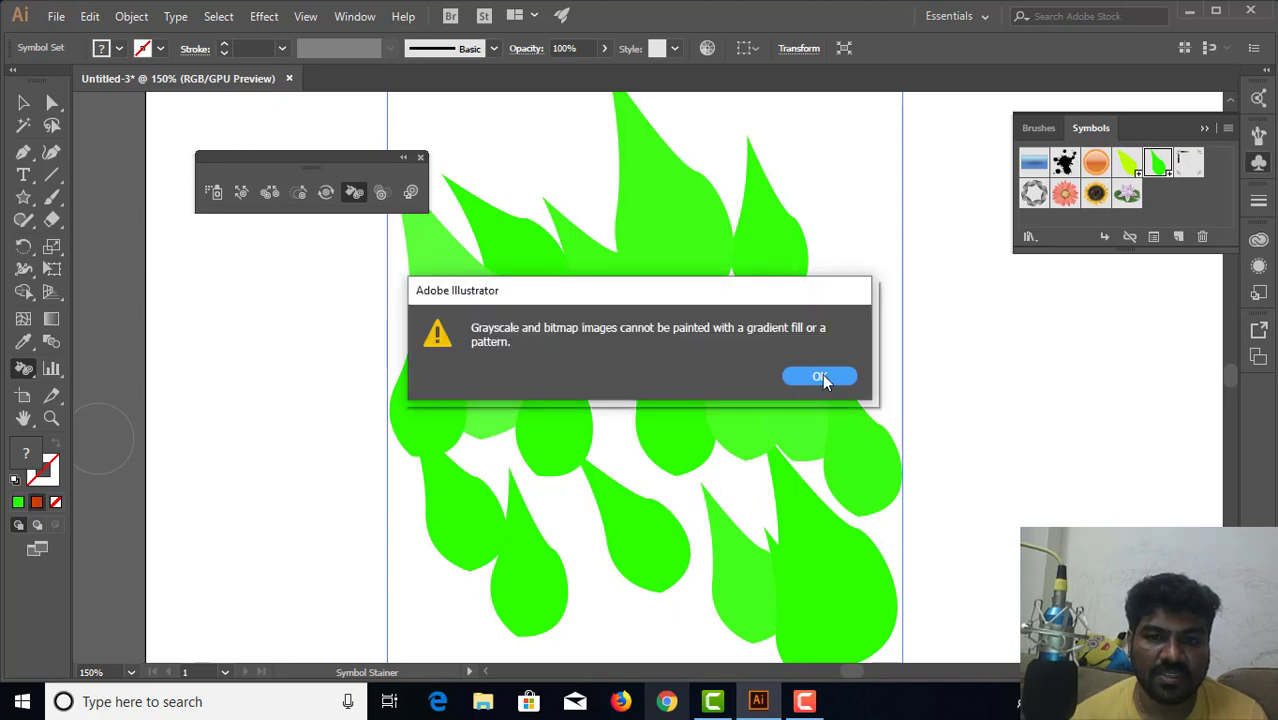
Collapse the Gradient panel and stain the middle and upper-left leaves a lighter green with the Symbol Stainer
click(819, 377)
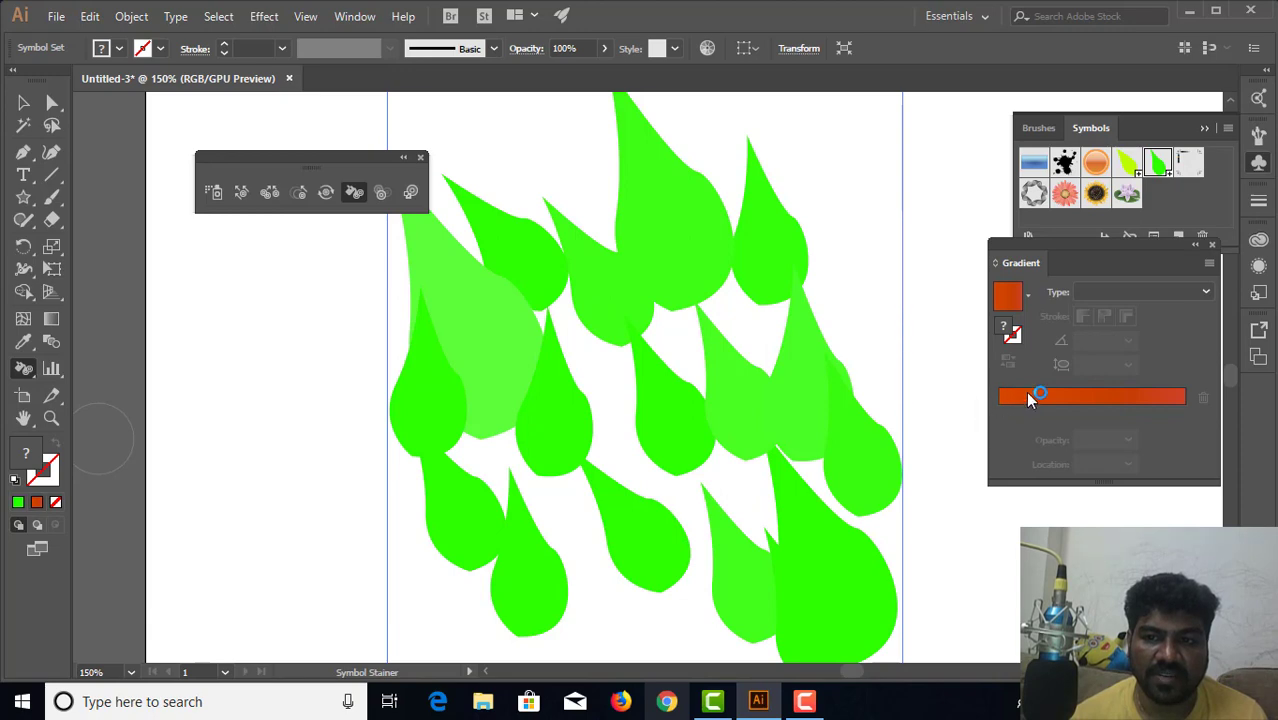
click(1195, 245)
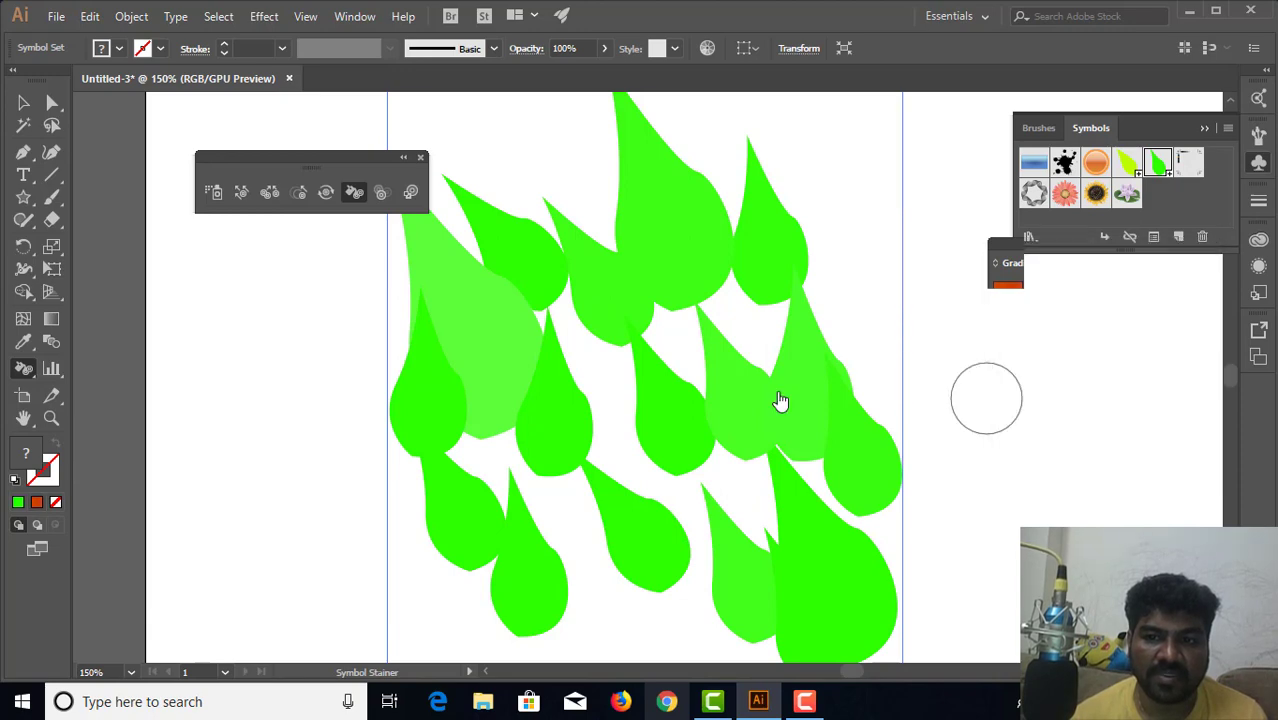
mouse_move(734, 409)
mouse_down()
mouse_move(738, 305)
mouse_move(734, 406)
mouse_move(653, 328)
mouse_move(599, 305)
mouse_move(571, 243)
mouse_move(500, 258)
mouse_up()
click(491, 248)
click(397, 410)
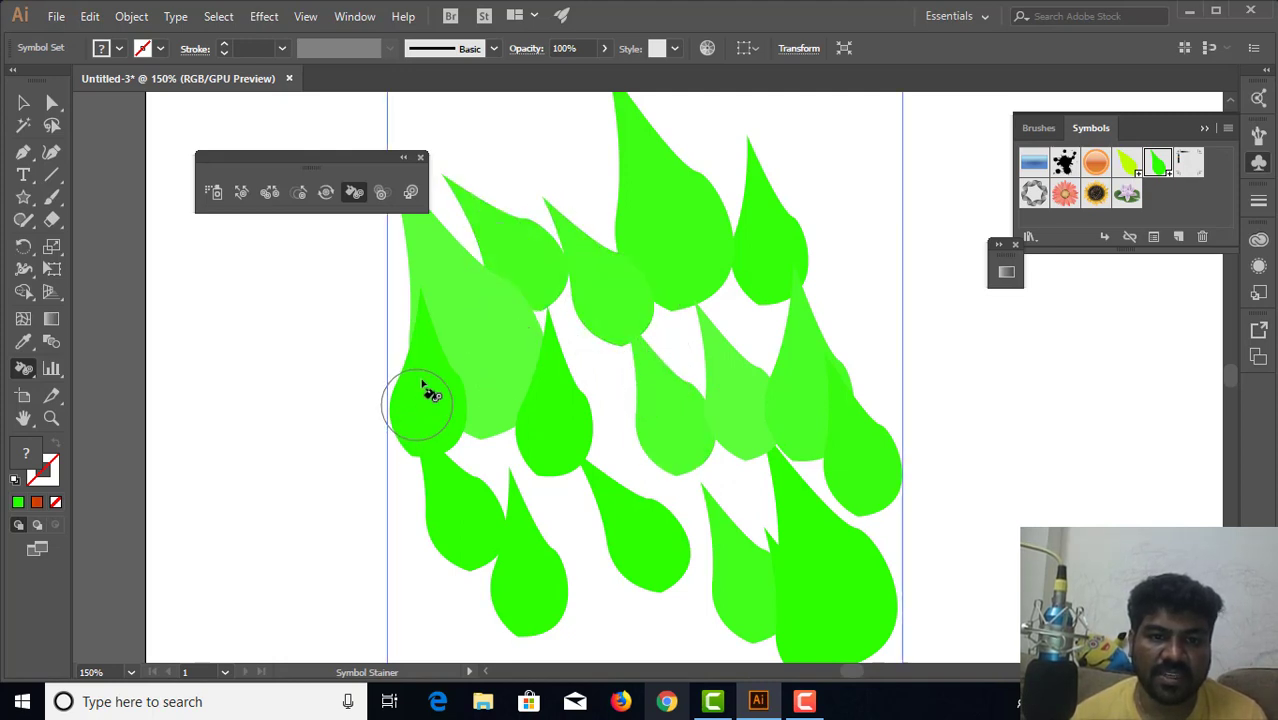
Enlarge the Symbol Stainer brush and stain the right, upper and left leaves, including the large lower-right one, a lighter green
mouse_move(440, 372)
mouse_down()
mouse_move(442, 434)
mouse_move(491, 542)
mouse_move(568, 571)
mouse_move(743, 572)
mouse_move(720, 530)
mouse_up()
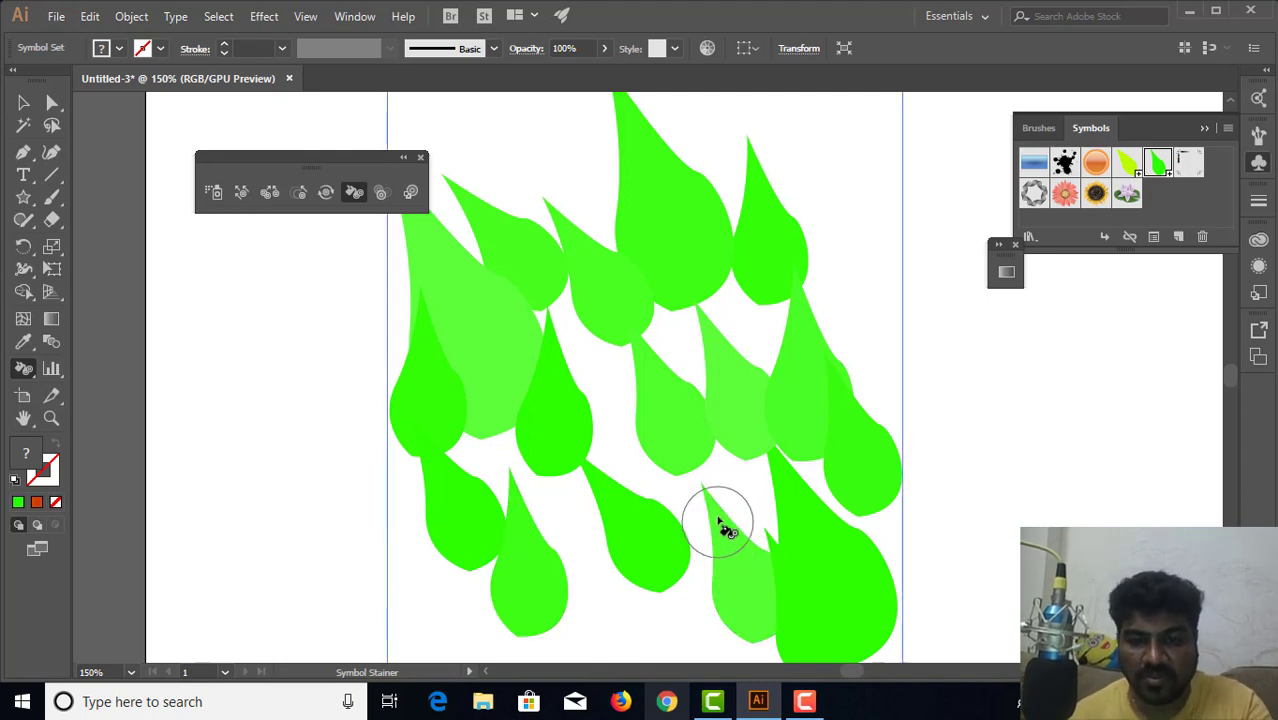
key(bracketright)
key(bracketright)
key(bracketright)
key(bracketleft)
key(bracketleft)
key(bracketleft)
key(bracketleft)
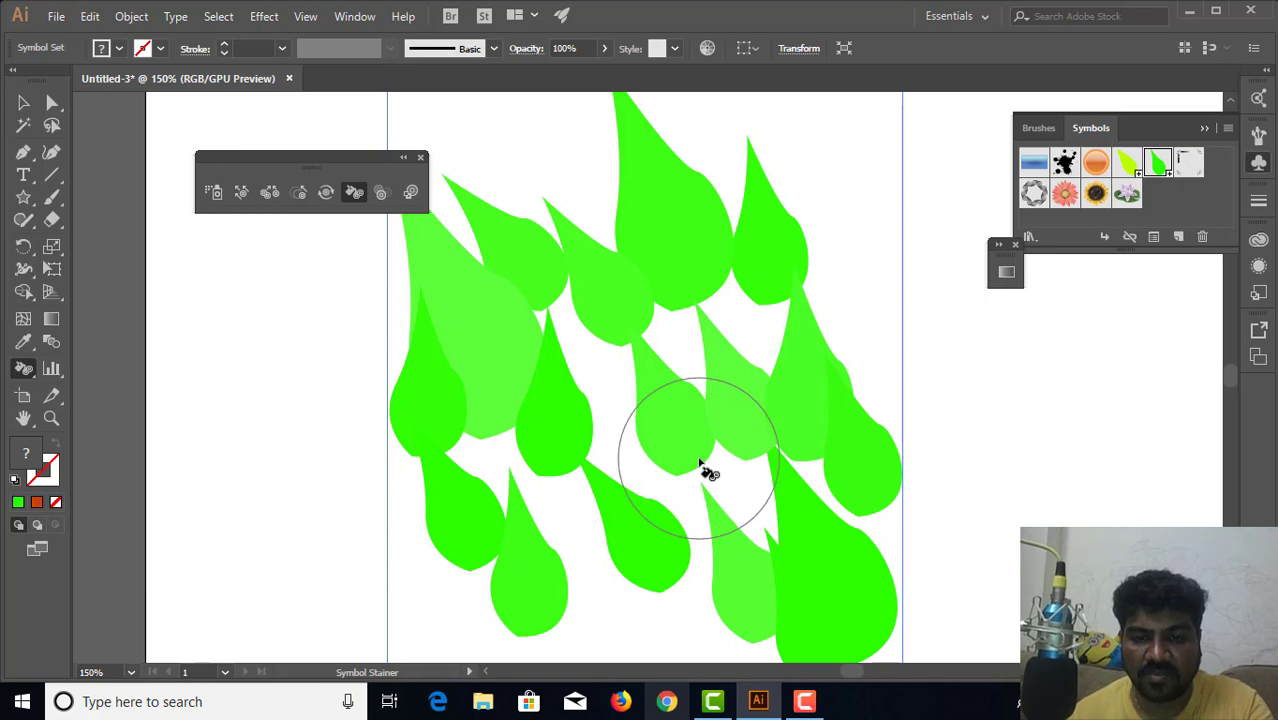
mouse_move(810, 414)
mouse_down()
mouse_move(842, 333)
mouse_move(848, 350)
mouse_up()
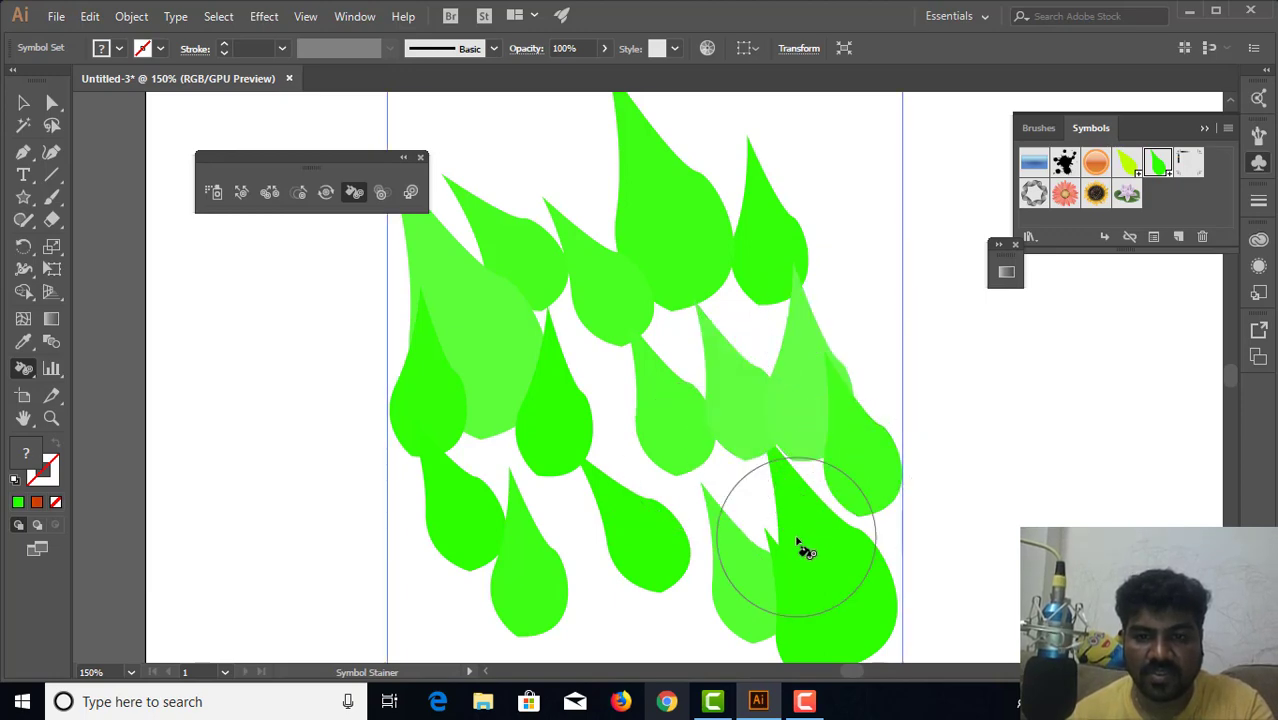
click(799, 540)
drag(540, 250, 631, 147)
mouse_move(665, 252)
mouse_down()
mouse_move(559, 334)
mouse_move(451, 448)
mouse_move(598, 458)
mouse_up()
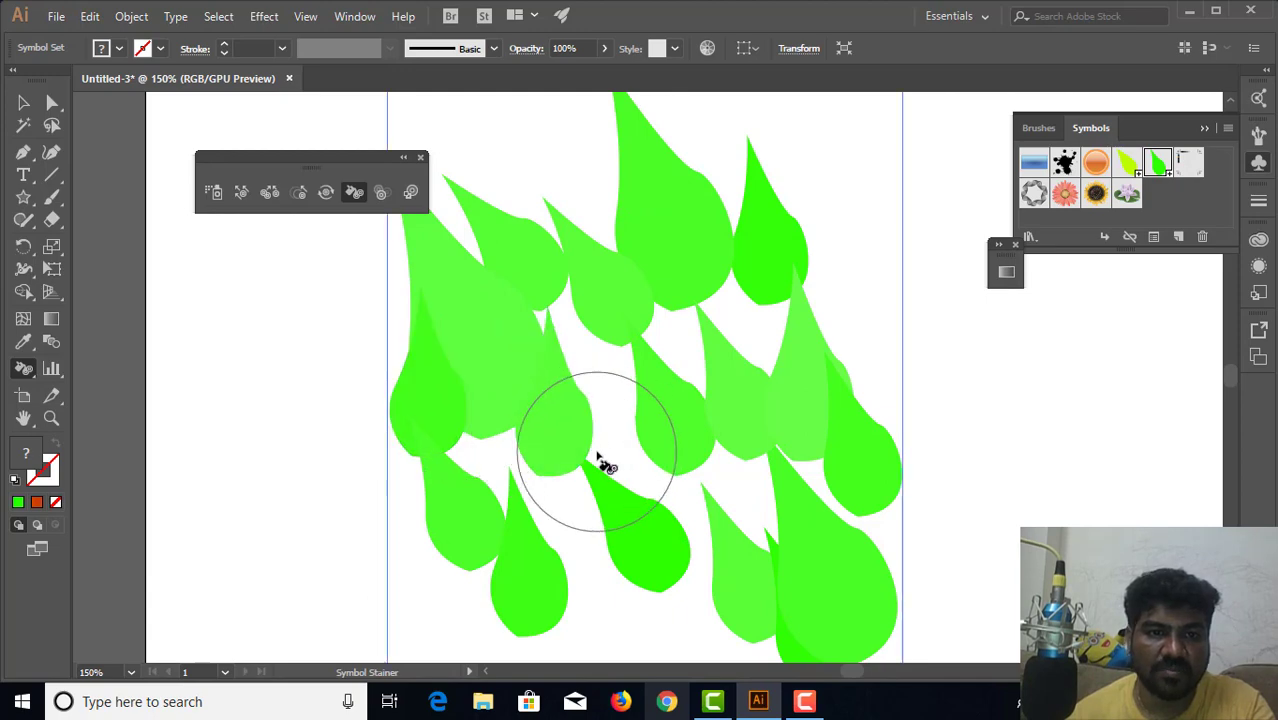
Make the upper and left leaves of the set semi-transparent with the Symbol Screener
click(385, 193)
mouse_move(699, 203)
mouse_down()
mouse_move(466, 353)
mouse_move(374, 508)
mouse_move(483, 416)
mouse_up()
mouse_move(644, 313)
mouse_down()
mouse_move(741, 292)
mouse_move(574, 278)
mouse_move(491, 243)
mouse_move(652, 433)
mouse_move(587, 503)
mouse_move(511, 512)
mouse_move(597, 520)
mouse_move(669, 456)
mouse_move(537, 377)
mouse_move(556, 385)
mouse_move(569, 360)
mouse_move(532, 296)
mouse_move(485, 271)
mouse_up()
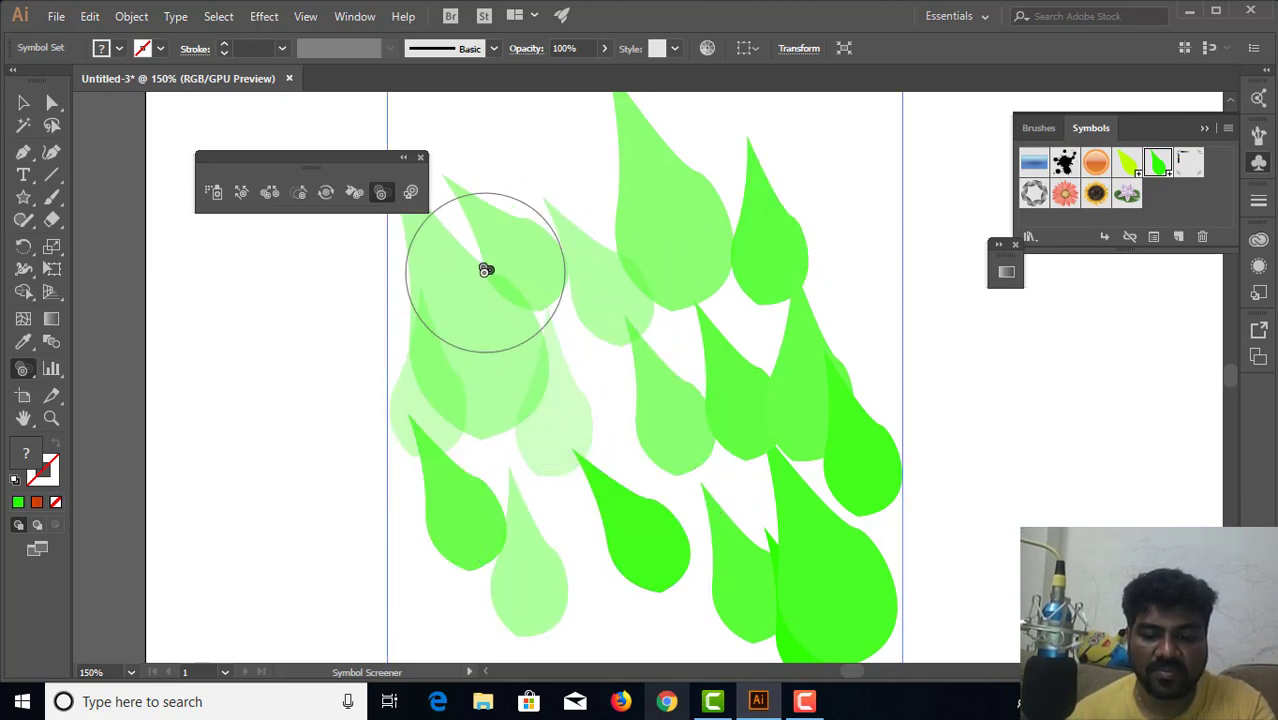
key(ctrl+minus)
key(ctrl+minus)
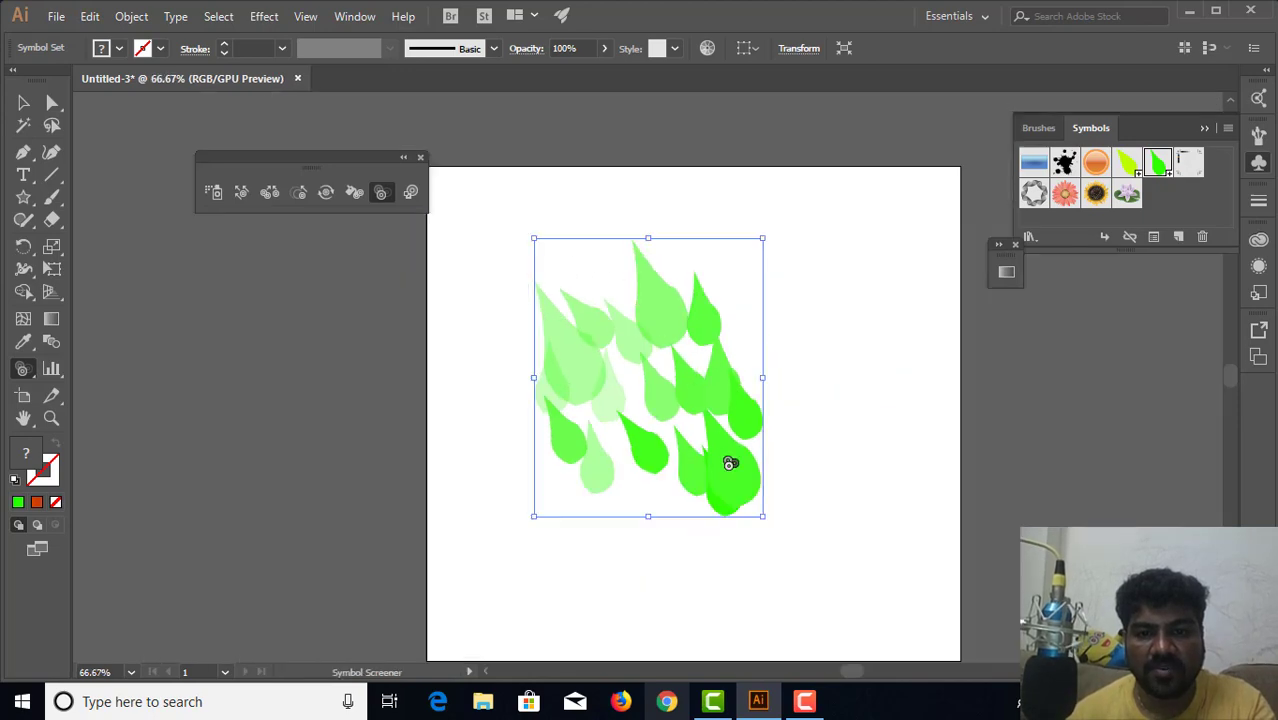
key(ctrl+plus)
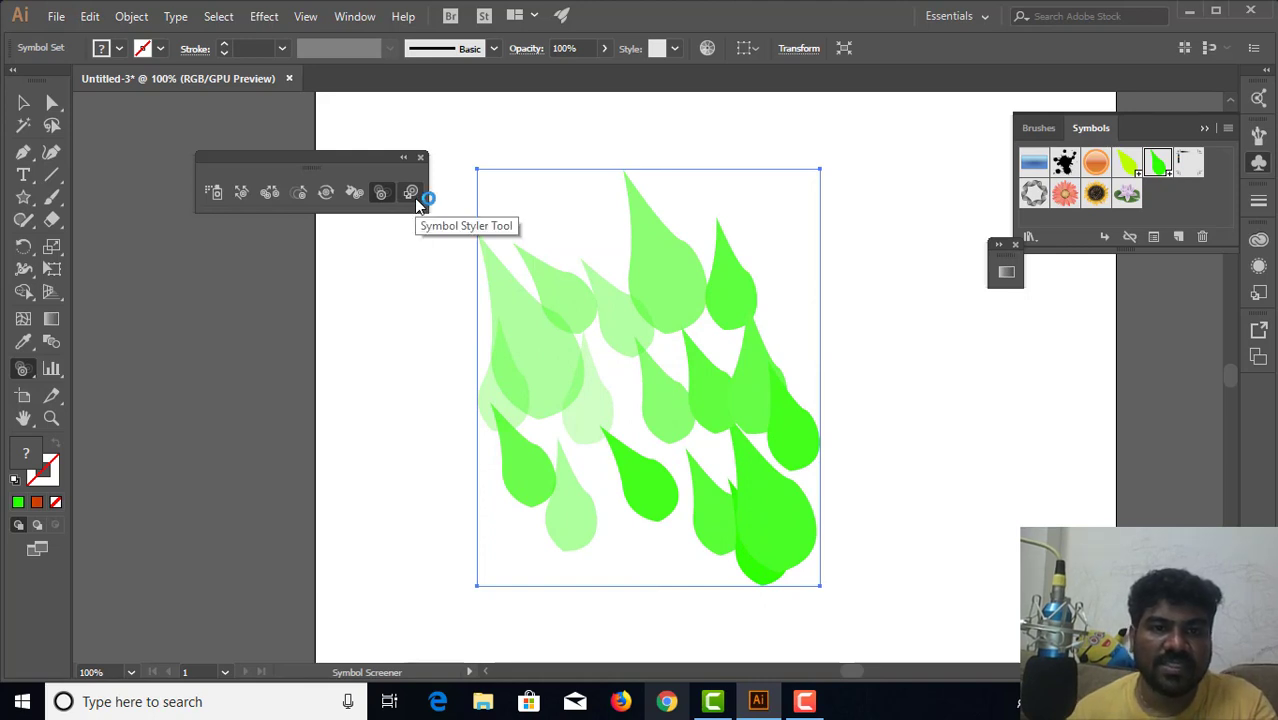
Open the Illuminate Styles and Textures graphic style libraries and restyle the middle and upper-left leaves with the Symbol Styler
click(350, 17)
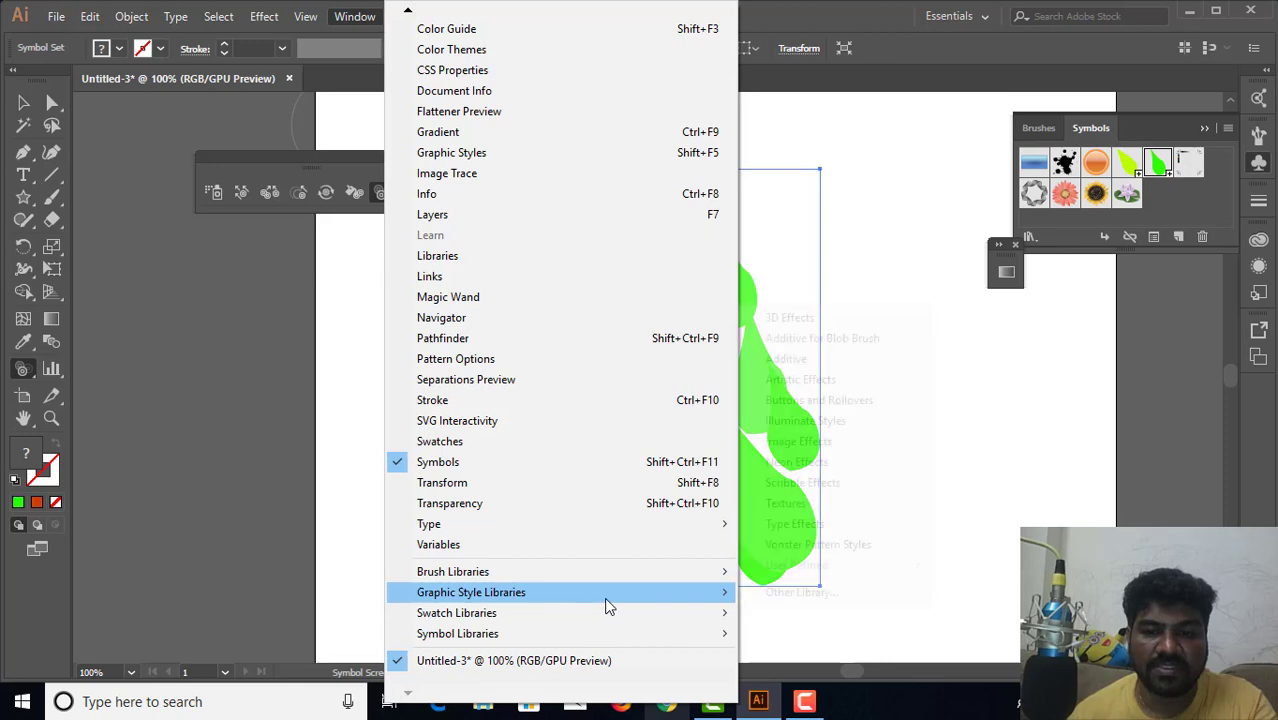
mouse_move(604, 597)
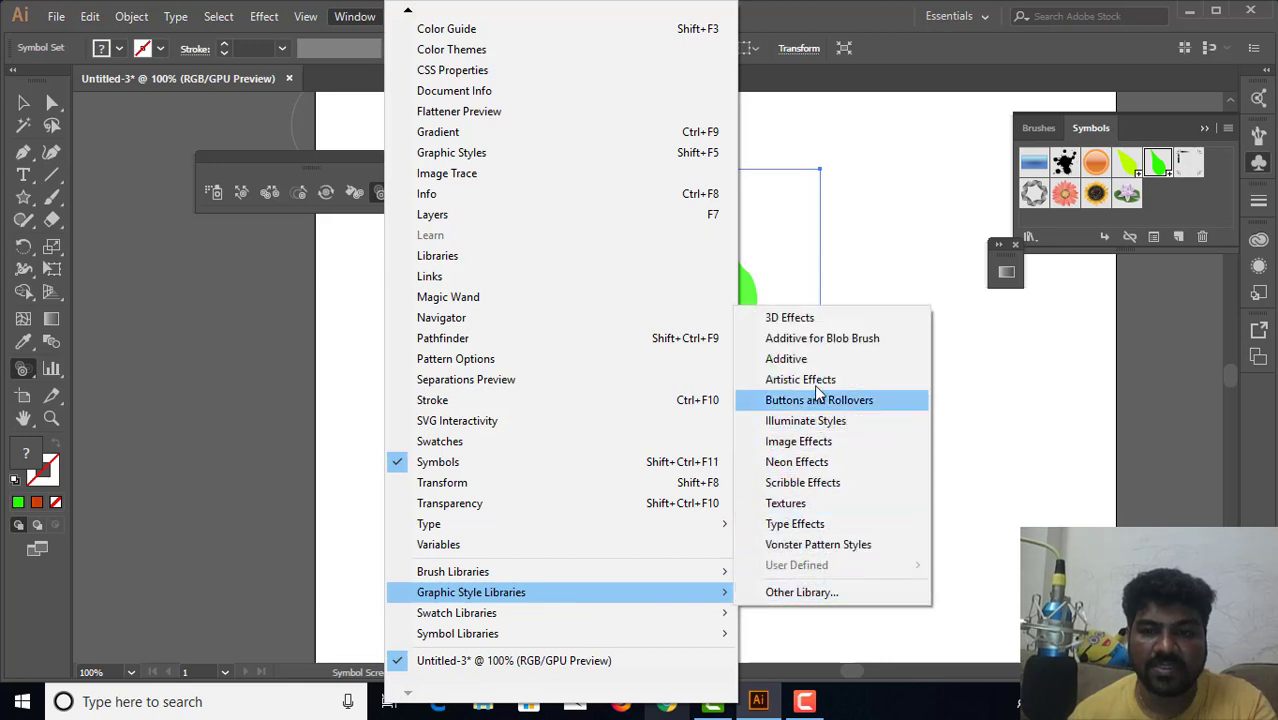
click(810, 483)
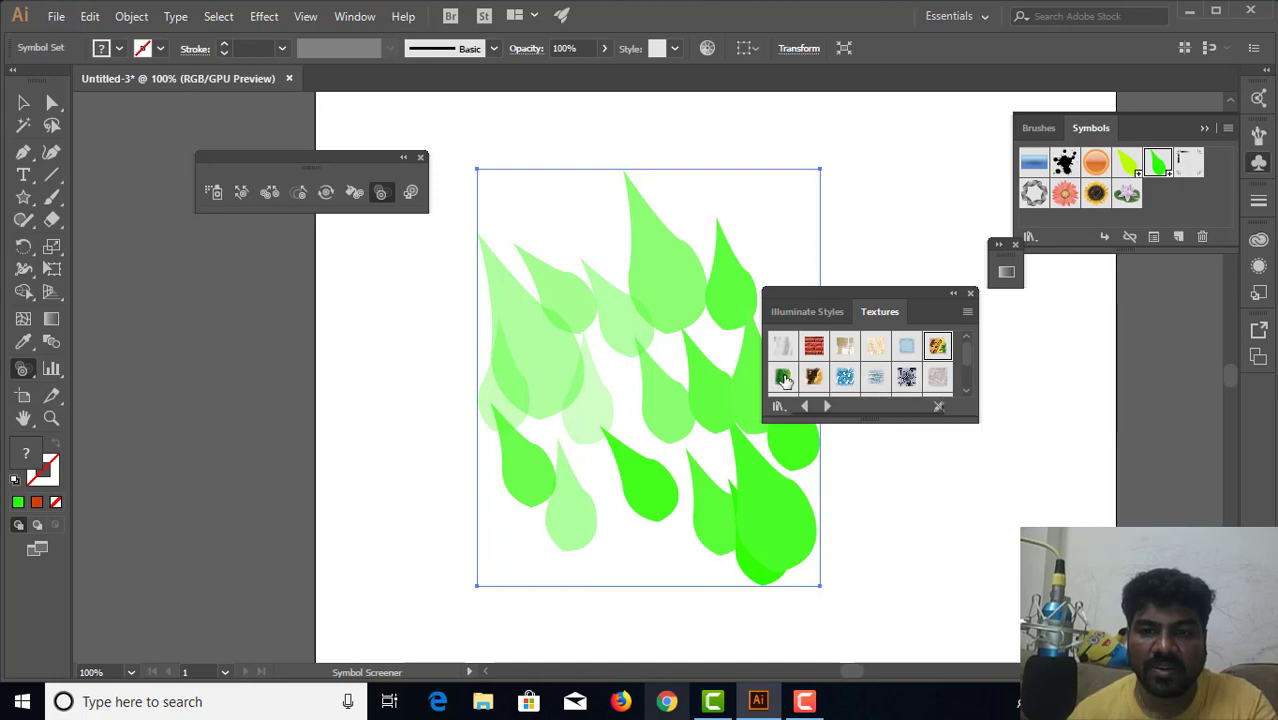
click(784, 378)
click(719, 393)
mouse_move(719, 393)
mouse_down()
mouse_move(608, 434)
mouse_move(585, 429)
mouse_move(573, 334)
mouse_move(514, 328)
mouse_move(613, 300)
mouse_up()
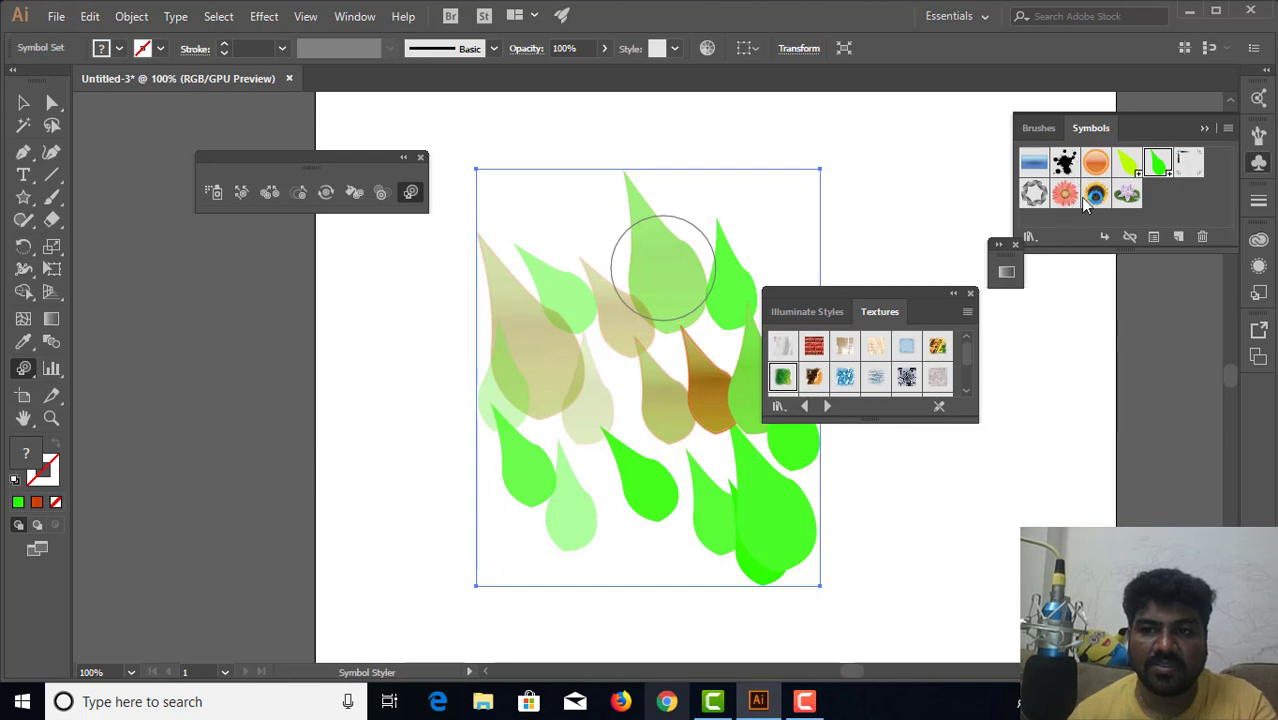
Select the sunflower symbol, enlarge the Textures library and brush a green texture style onto the large top leaf with the Symbol Styler
click(1095, 196)
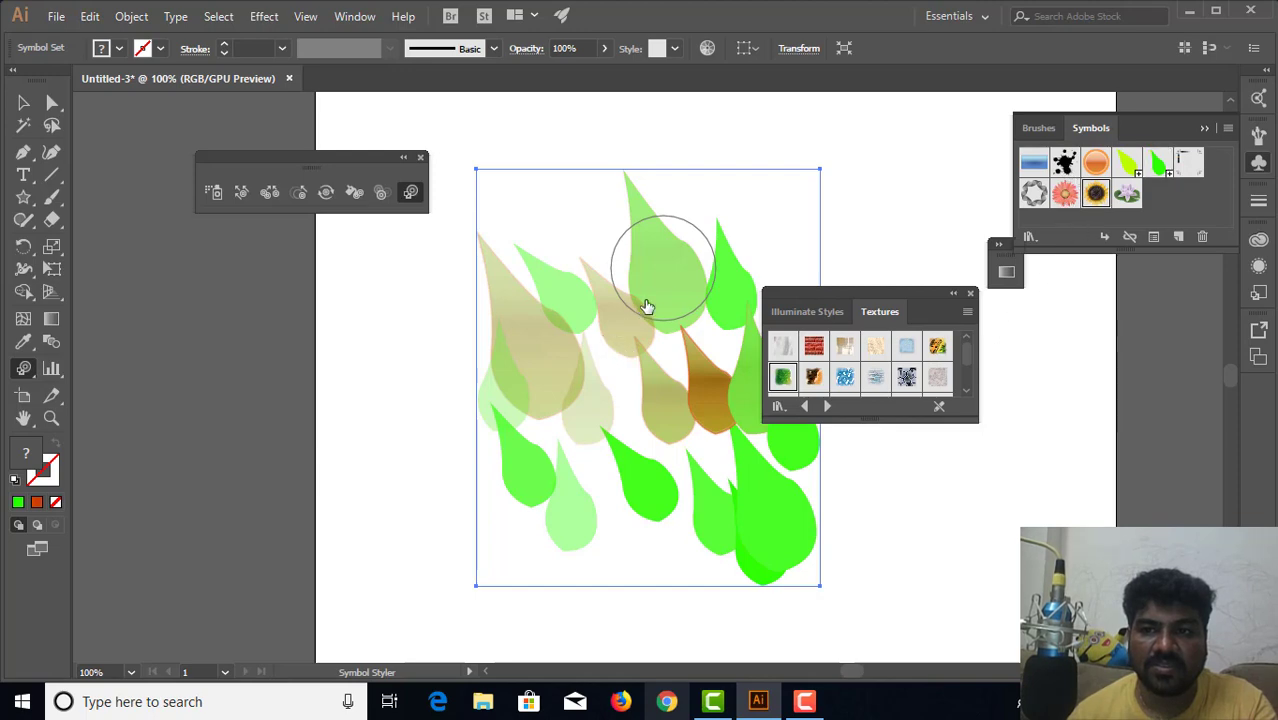
click(675, 290)
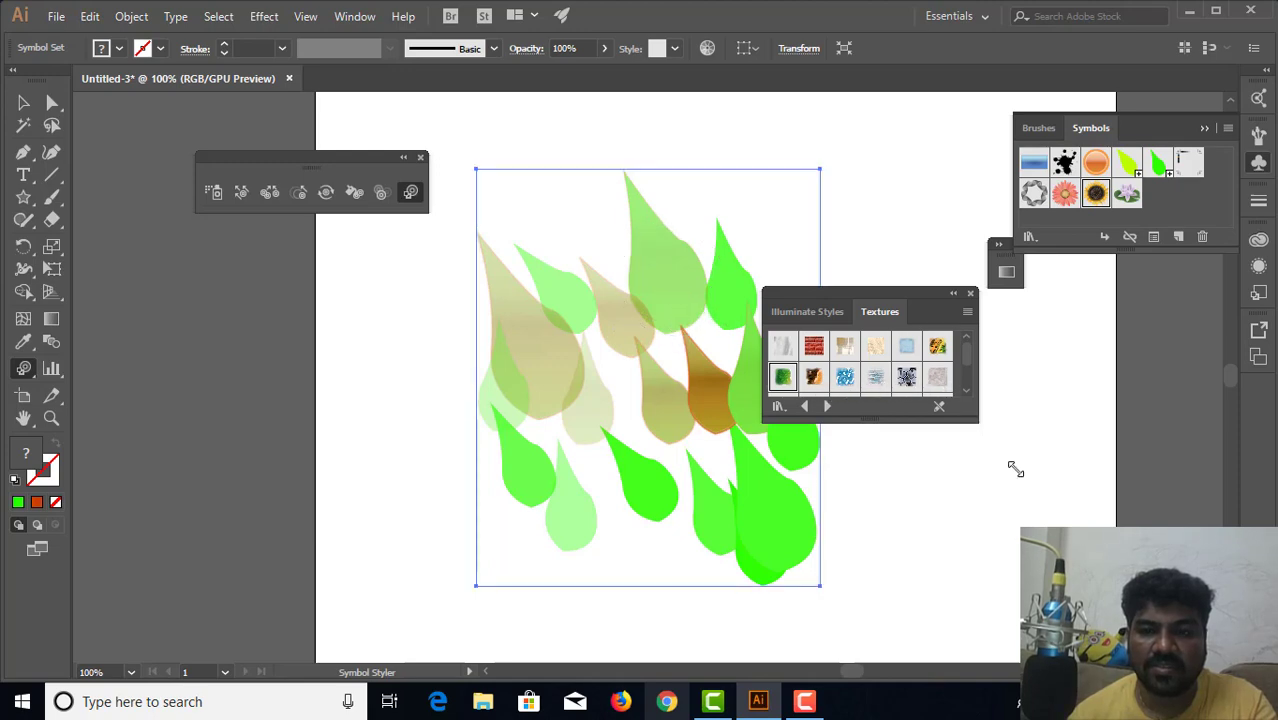
drag(978, 422, 973, 467)
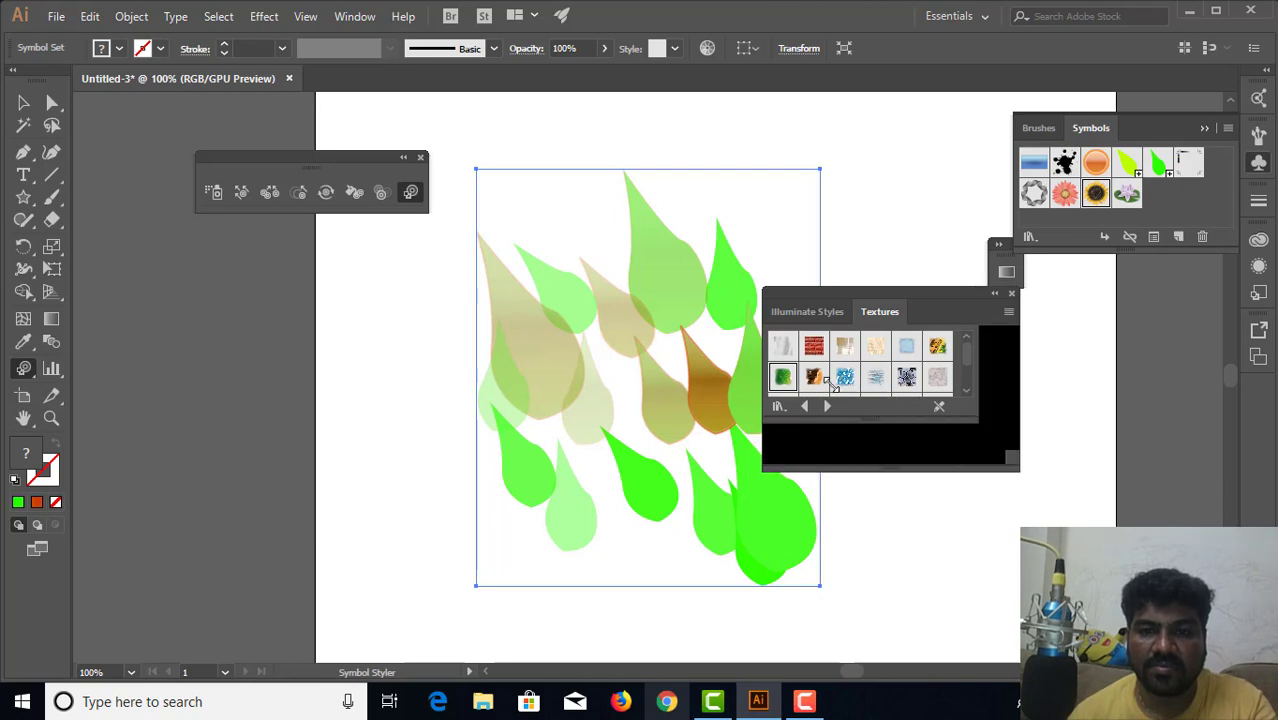
drag(810, 389, 948, 402)
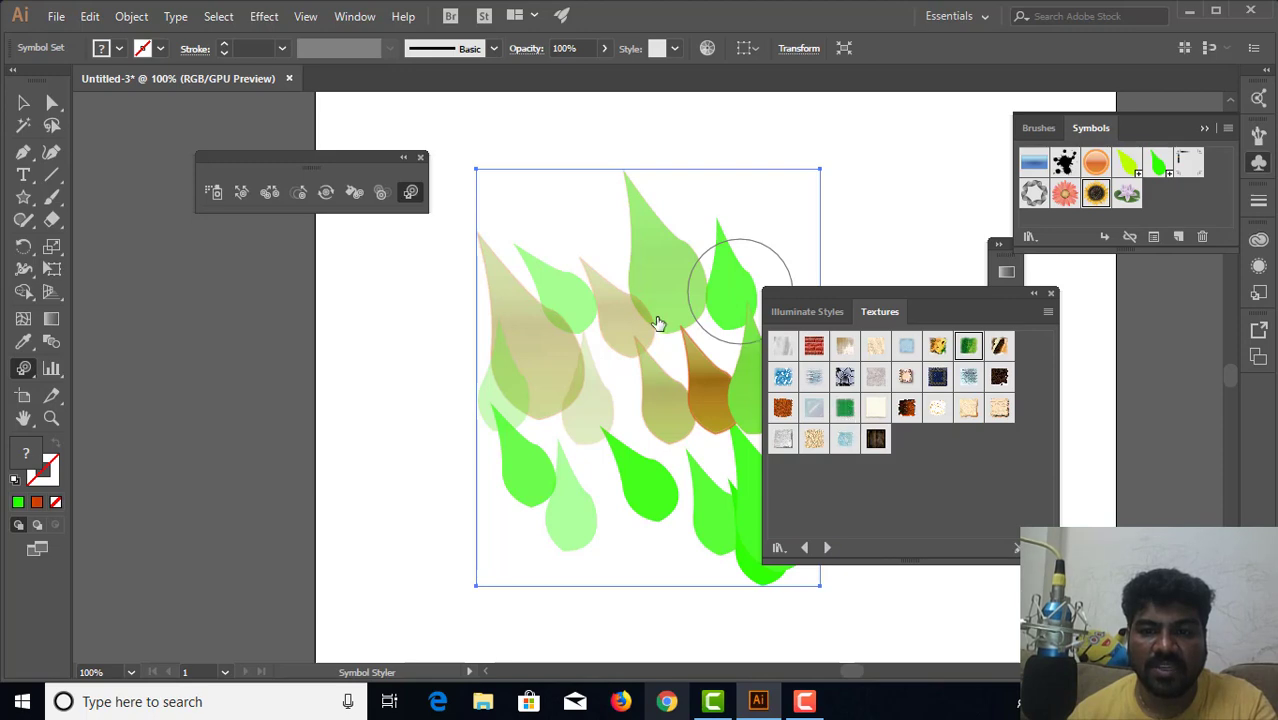
mouse_move(655, 264)
mouse_down()
mouse_move(672, 291)
mouse_move(659, 228)
mouse_move(639, 243)
mouse_move(662, 277)
mouse_up()
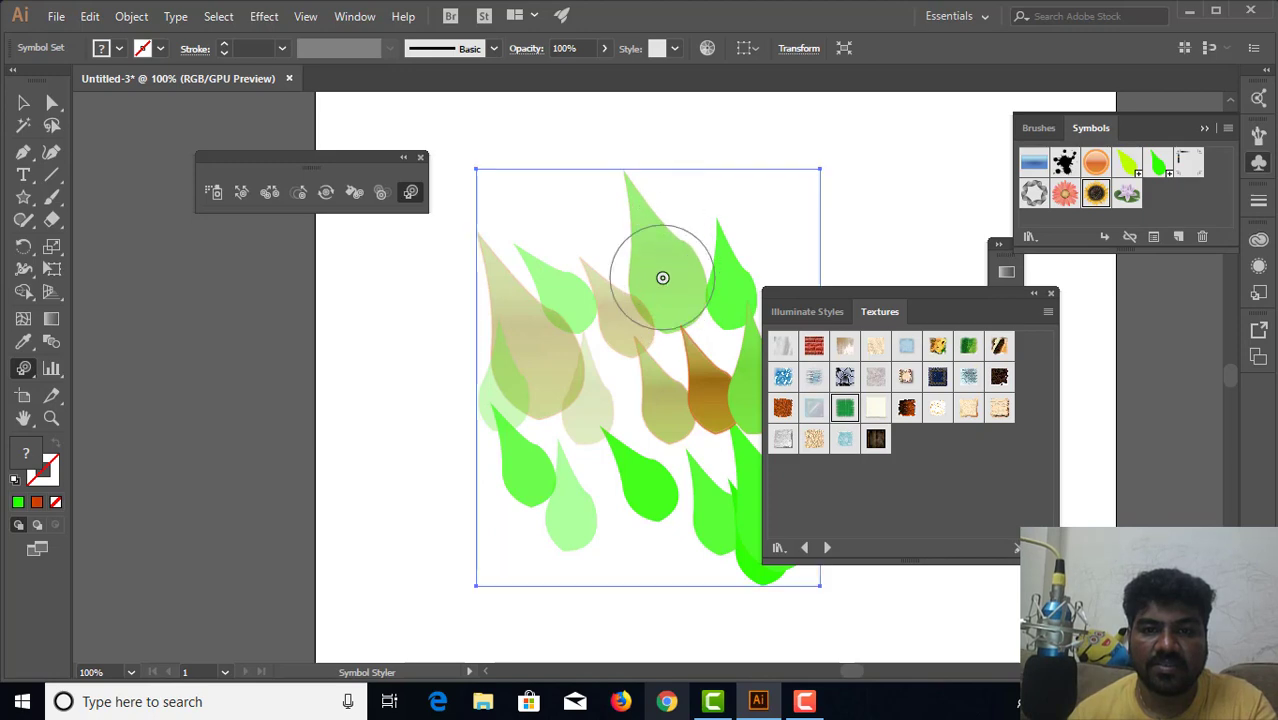
click(662, 280)
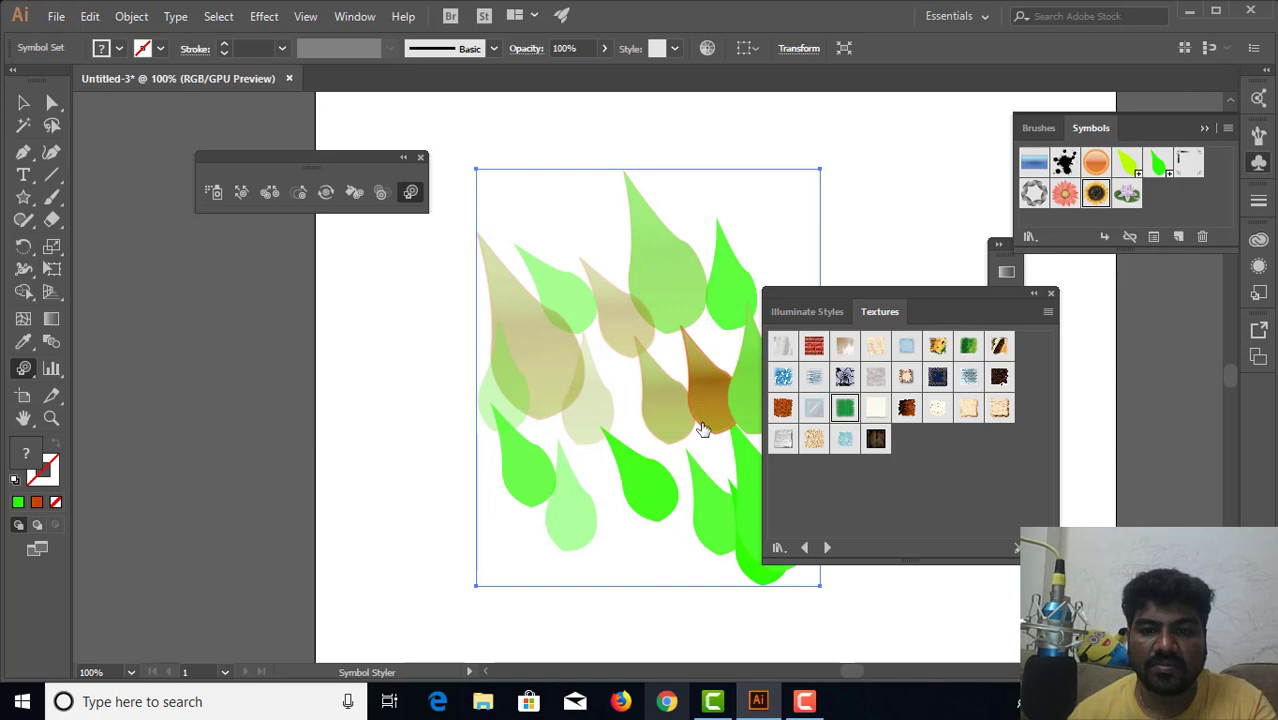
Try to apply the rust-coloured texture style to the lower-left leaf and the upper leaves with the Symbol Styler
drag(531, 466, 530, 470)
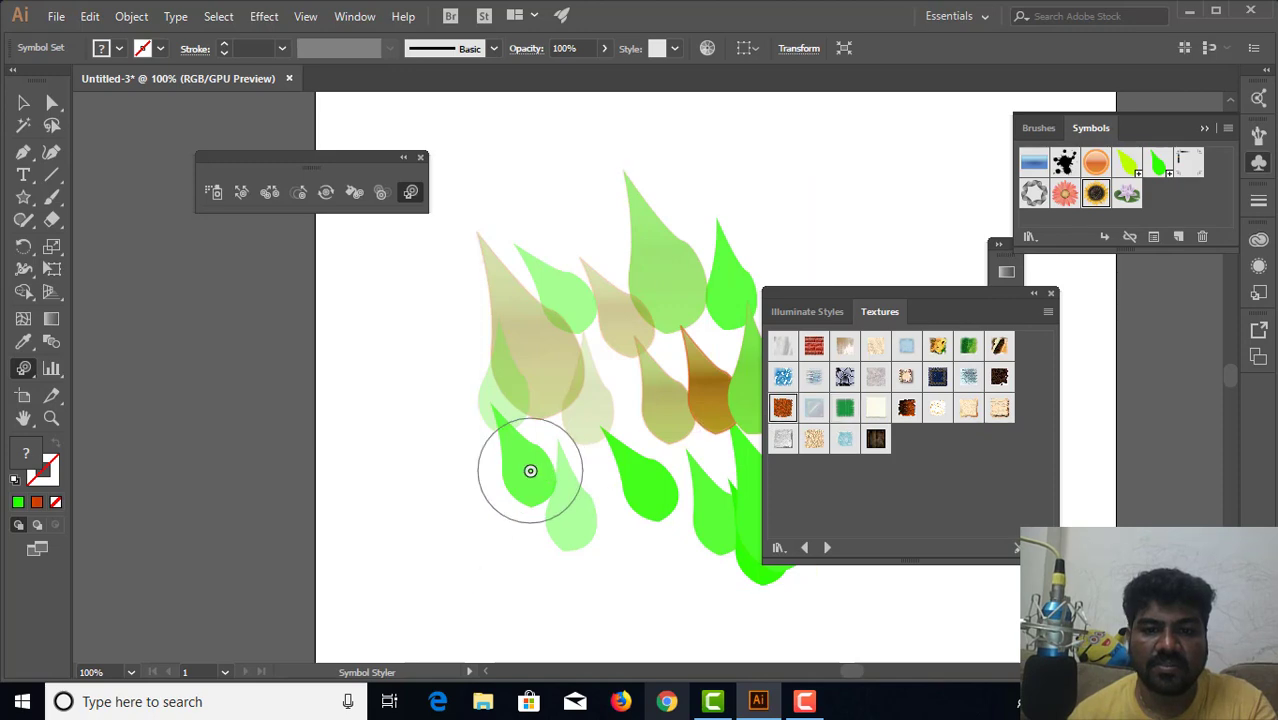
click(528, 474)
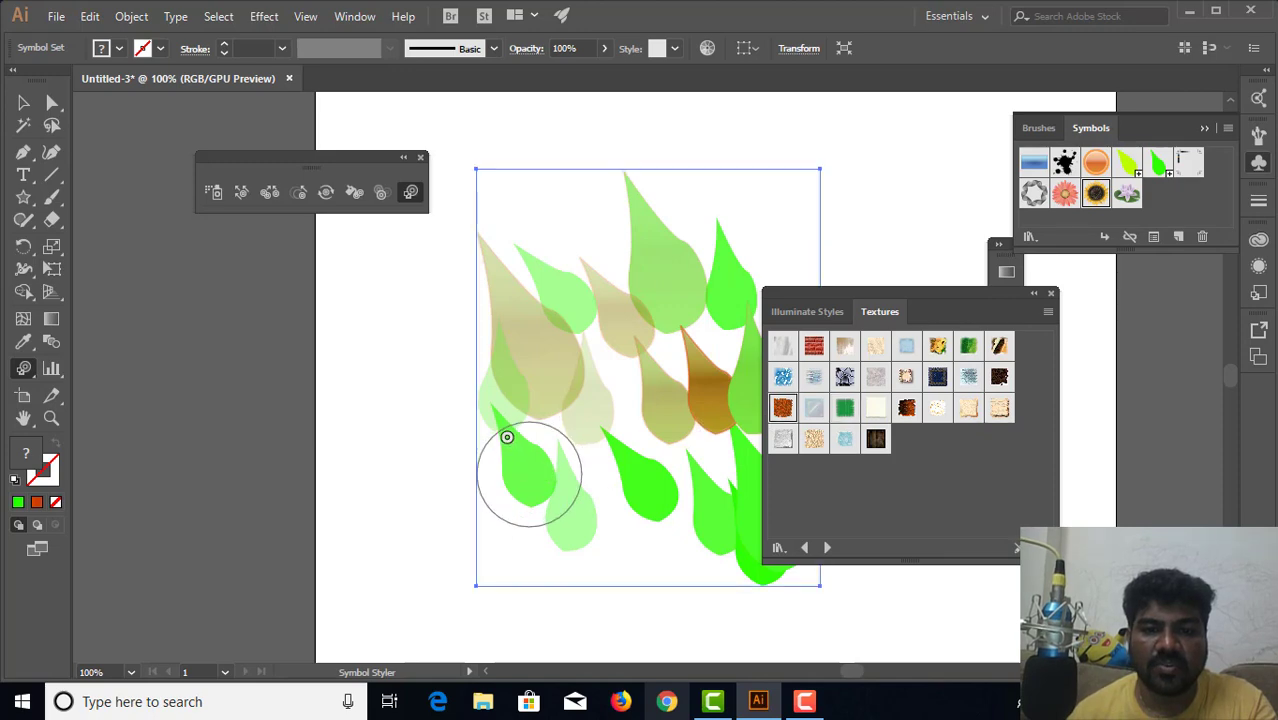
click(512, 428)
mouse_move(742, 285)
mouse_down()
mouse_move(696, 271)
mouse_move(718, 289)
mouse_move(660, 220)
mouse_up()
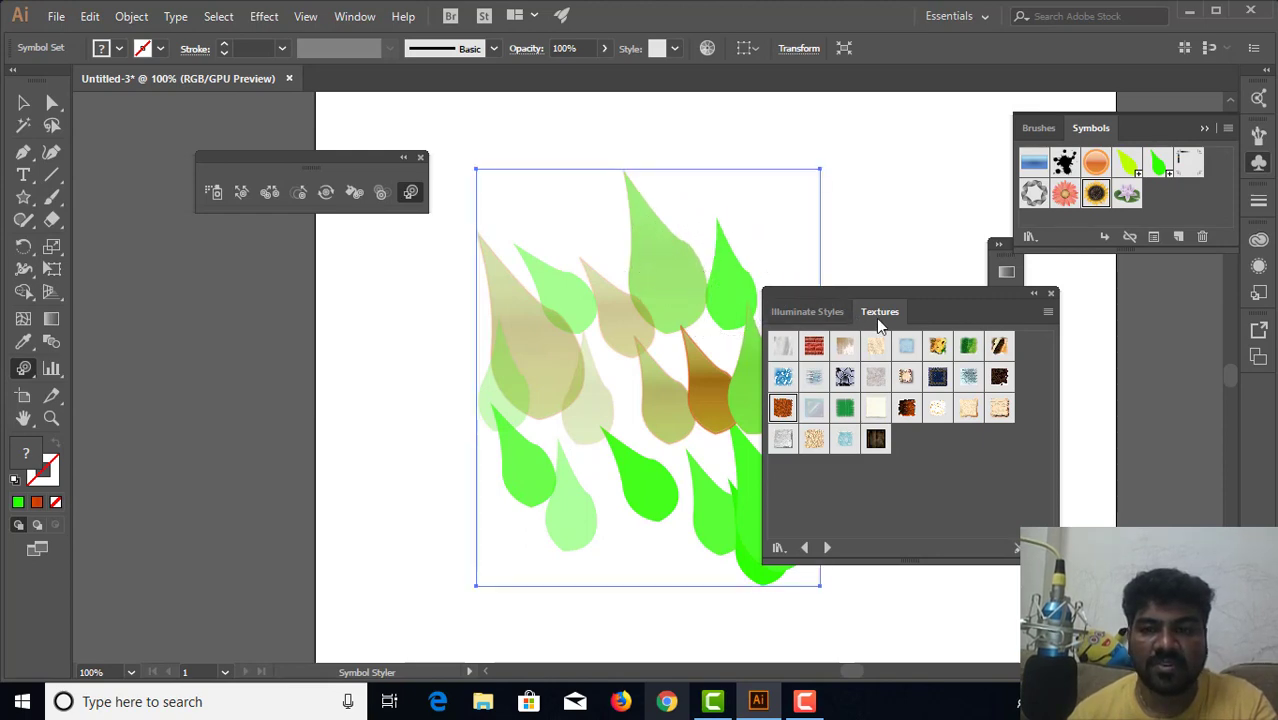
Collapse the style libraries, try a dark navy Illuminate style on the right-hand leaves, and choose an orange-brown Illuminate style
click(1034, 294)
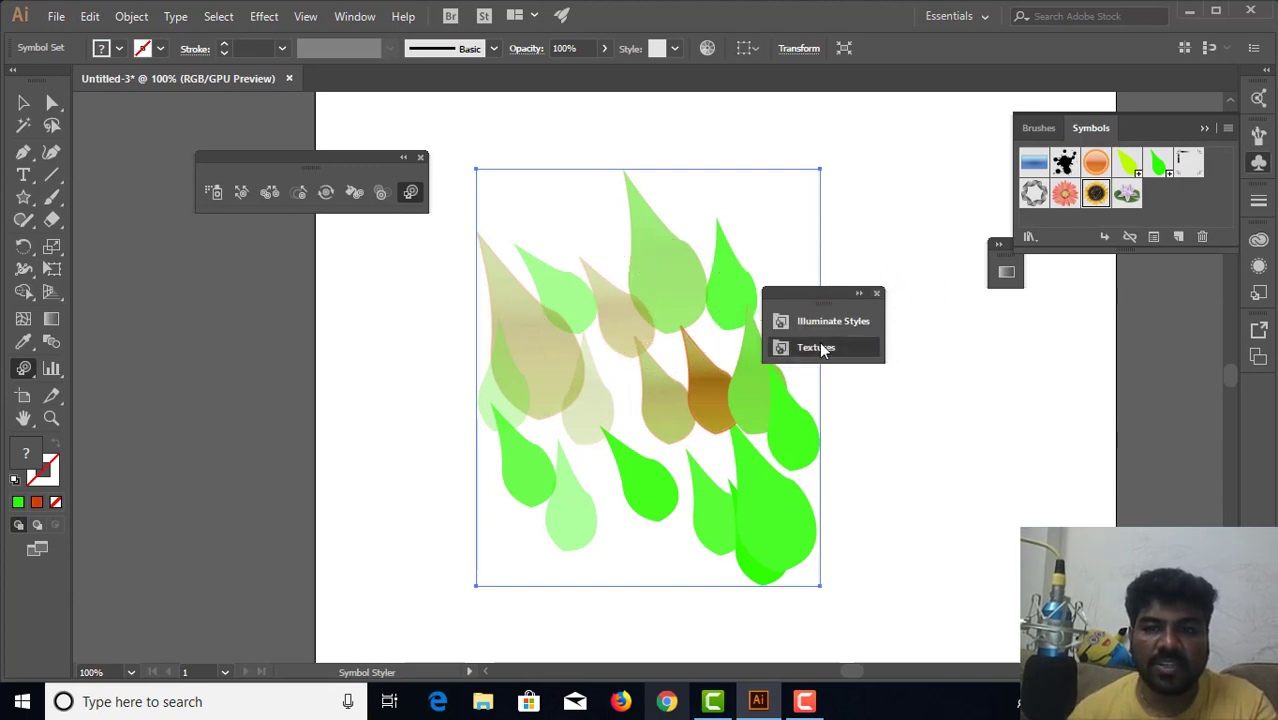
click(817, 347)
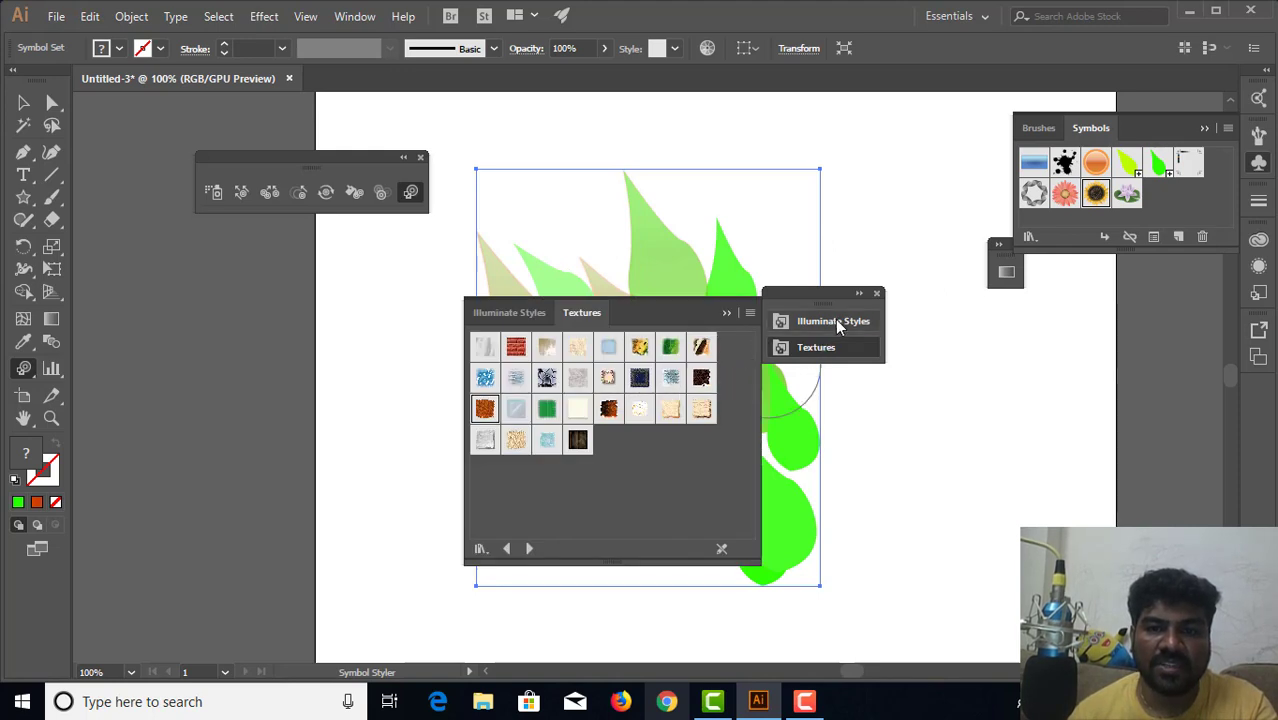
click(837, 322)
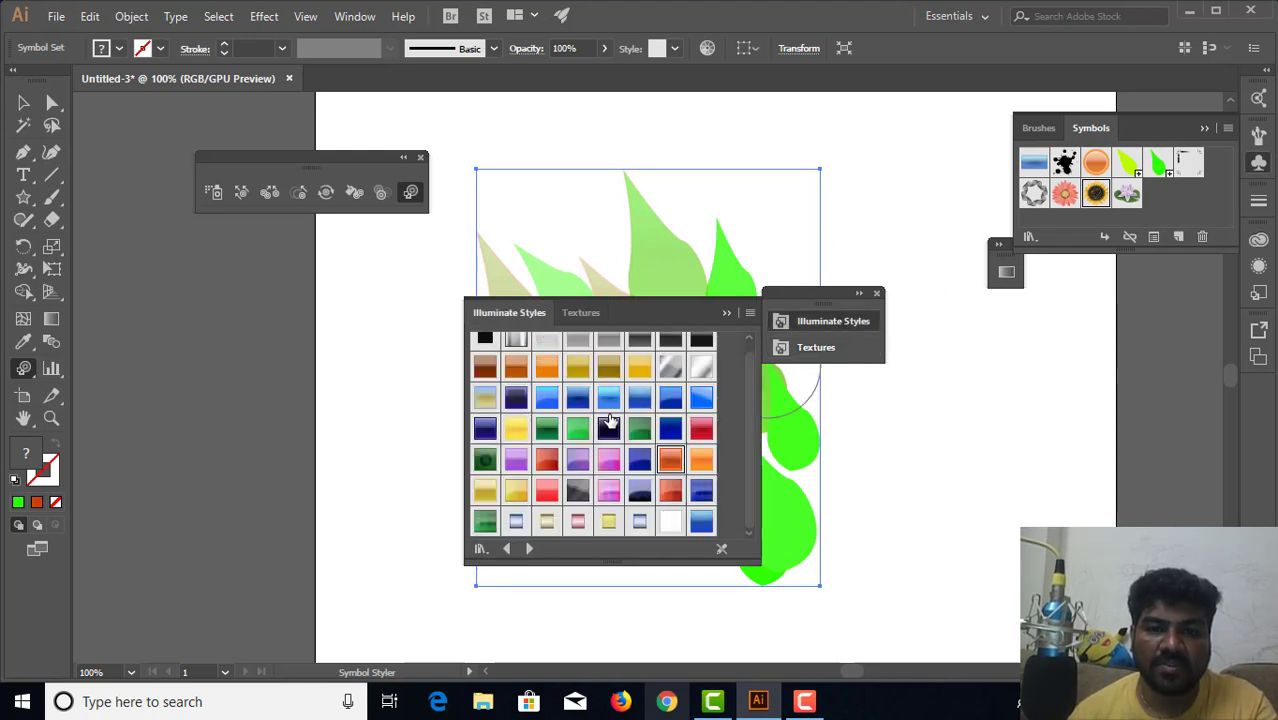
click(725, 314)
mouse_move(719, 283)
mouse_down()
mouse_move(722, 302)
mouse_move(668, 320)
mouse_move(762, 512)
mouse_move(764, 495)
mouse_up()
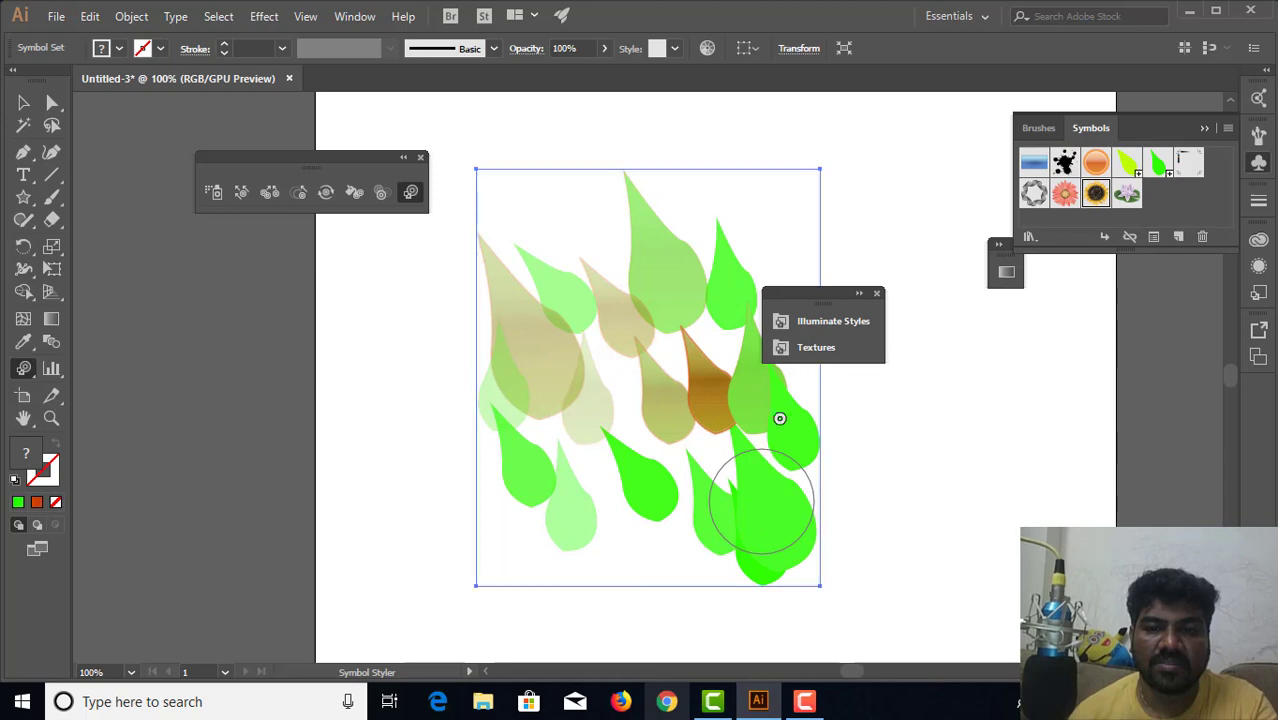
click(822, 328)
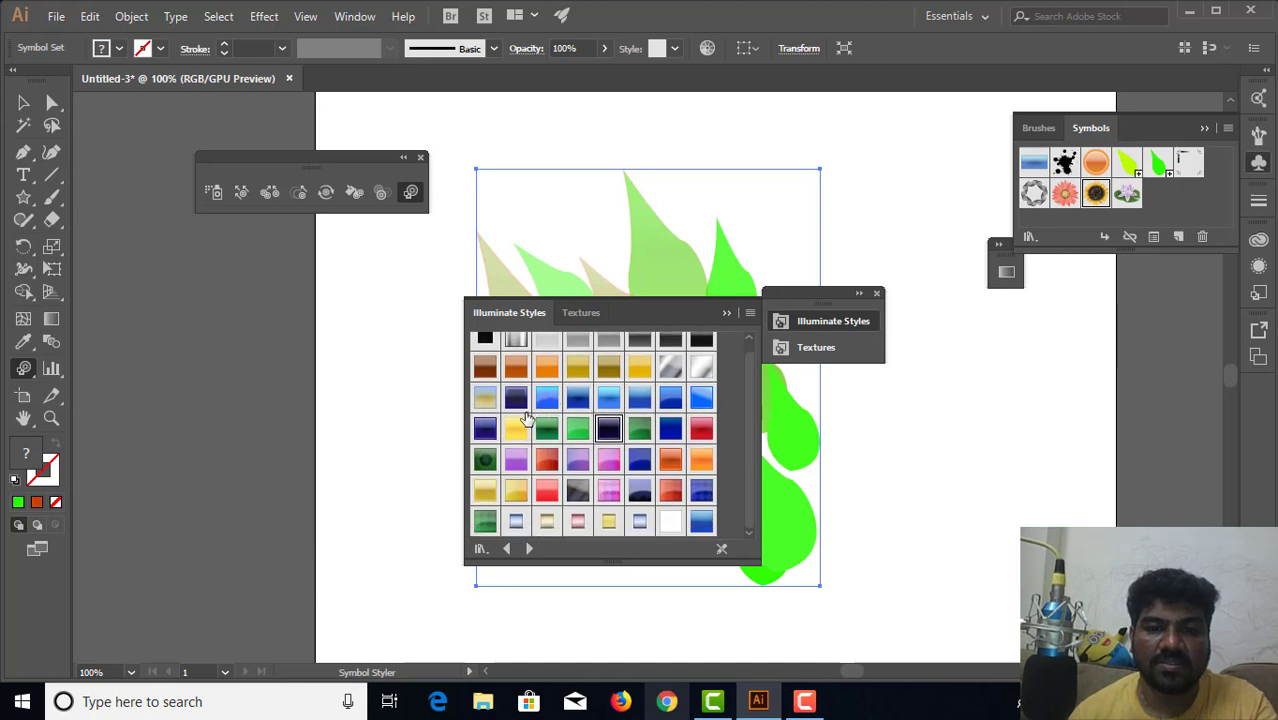
click(516, 367)
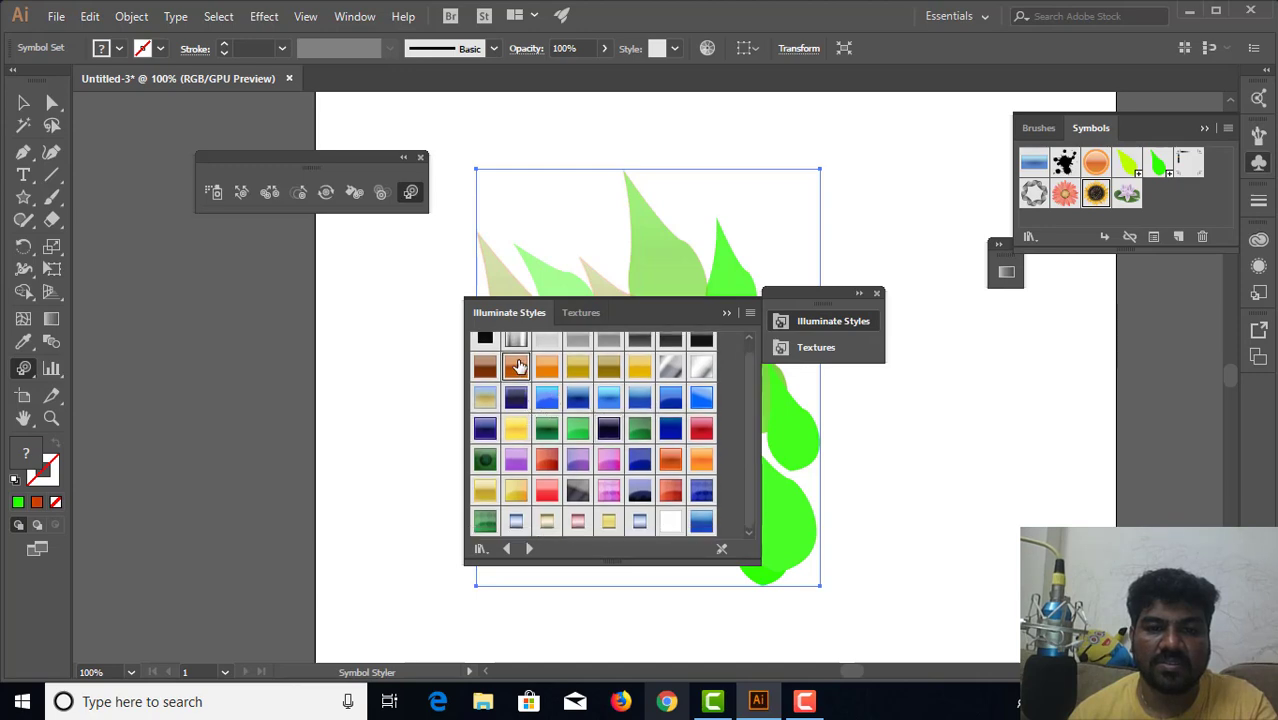
click(722, 314)
Isolate the symbol set, apply the ragged green gradient style from the Textures library to the whole set, and exit isolation mode
key(v)
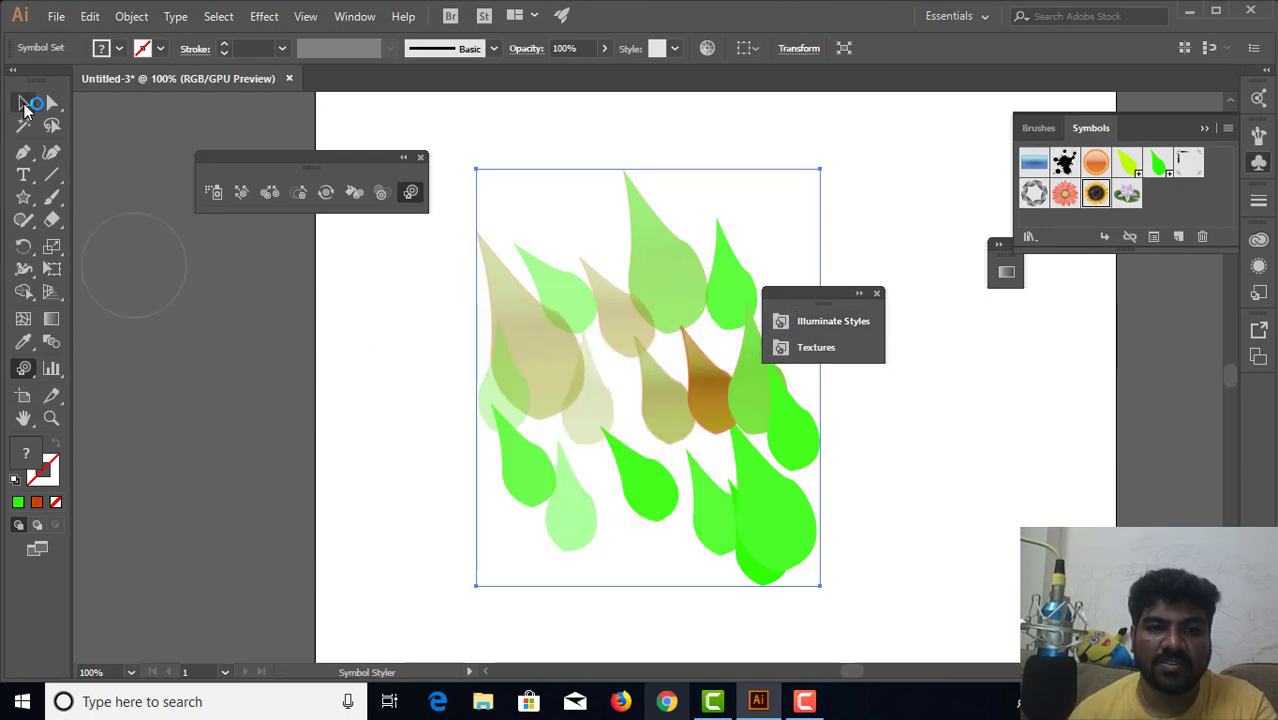
double_click(670, 407)
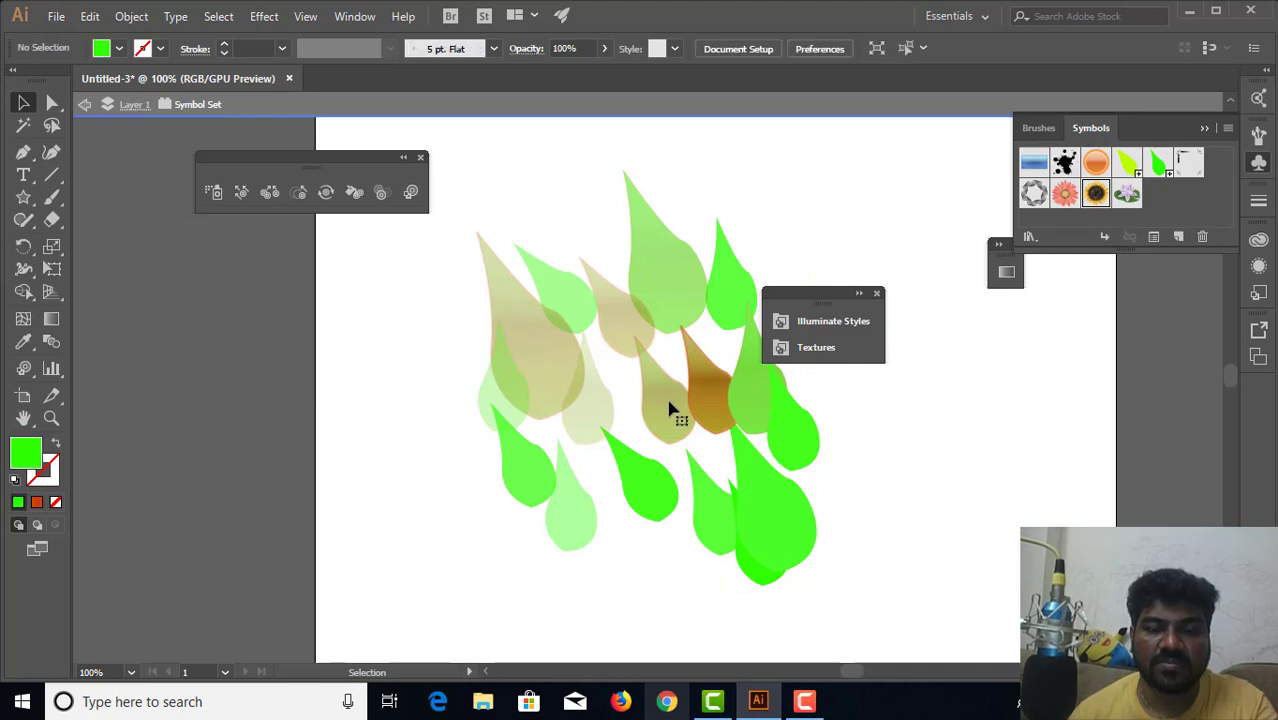
click(670, 407)
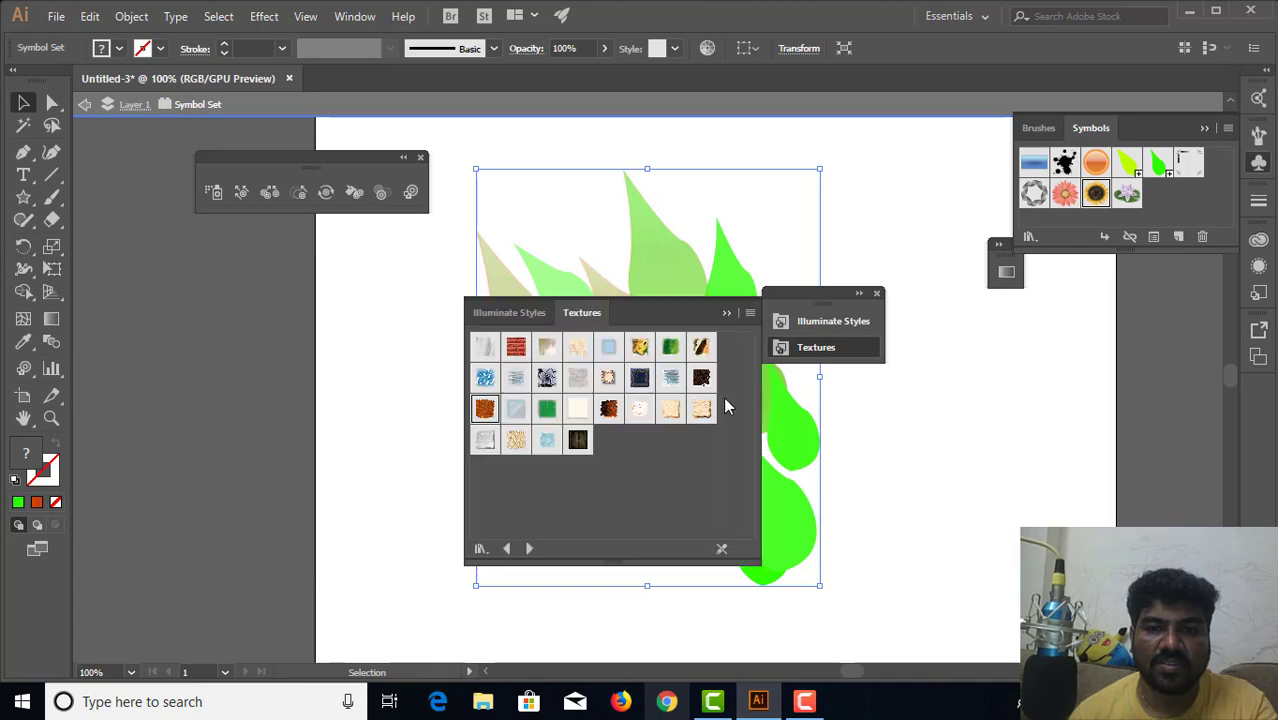
click(672, 347)
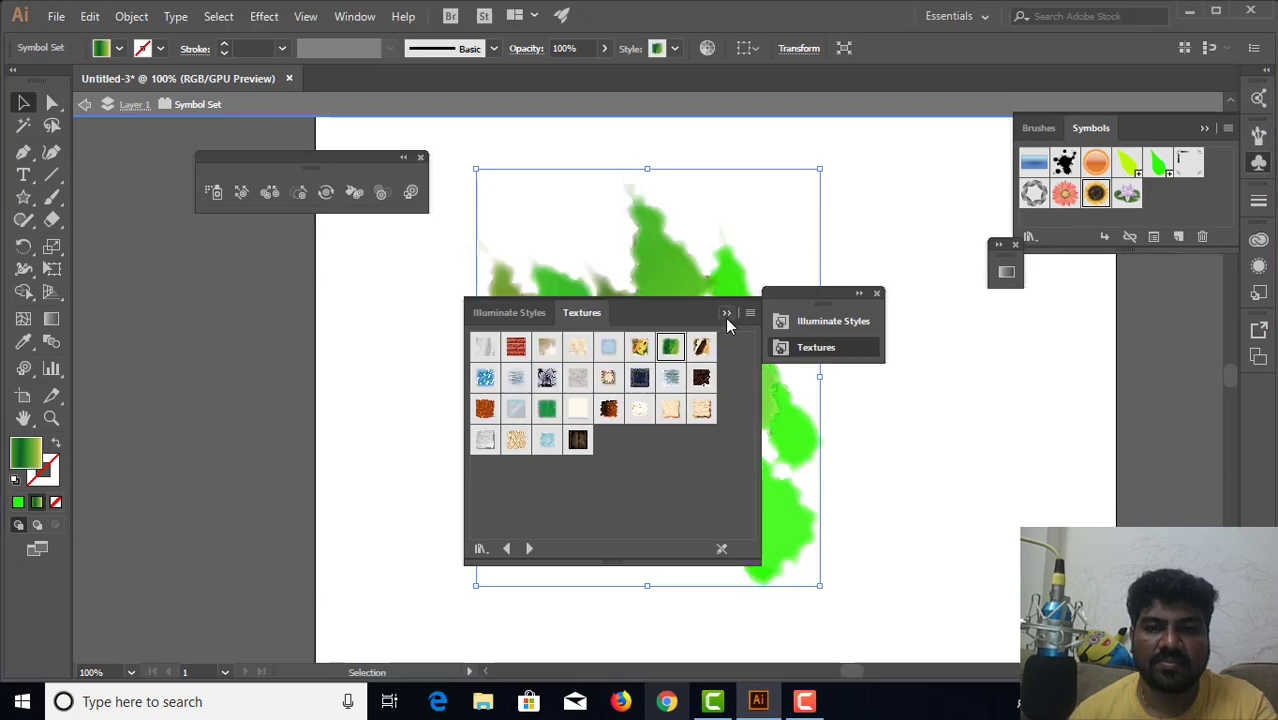
click(726, 313)
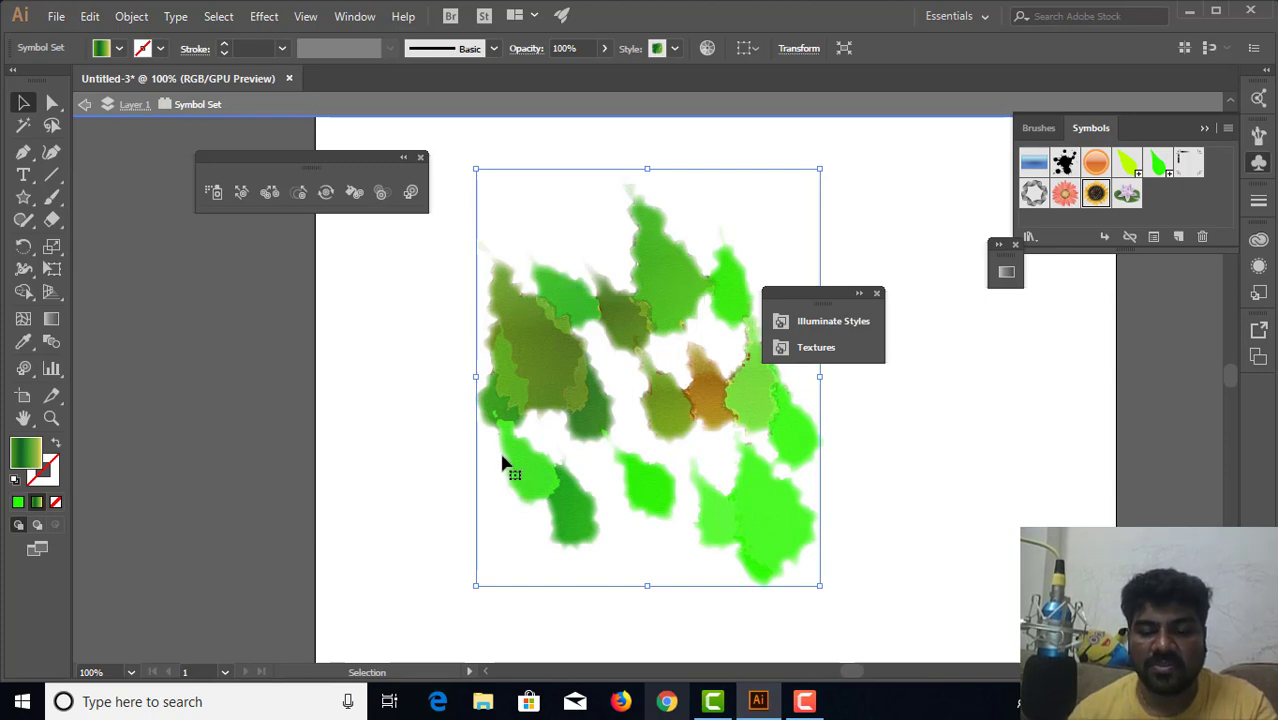
key(ctrl+minus)
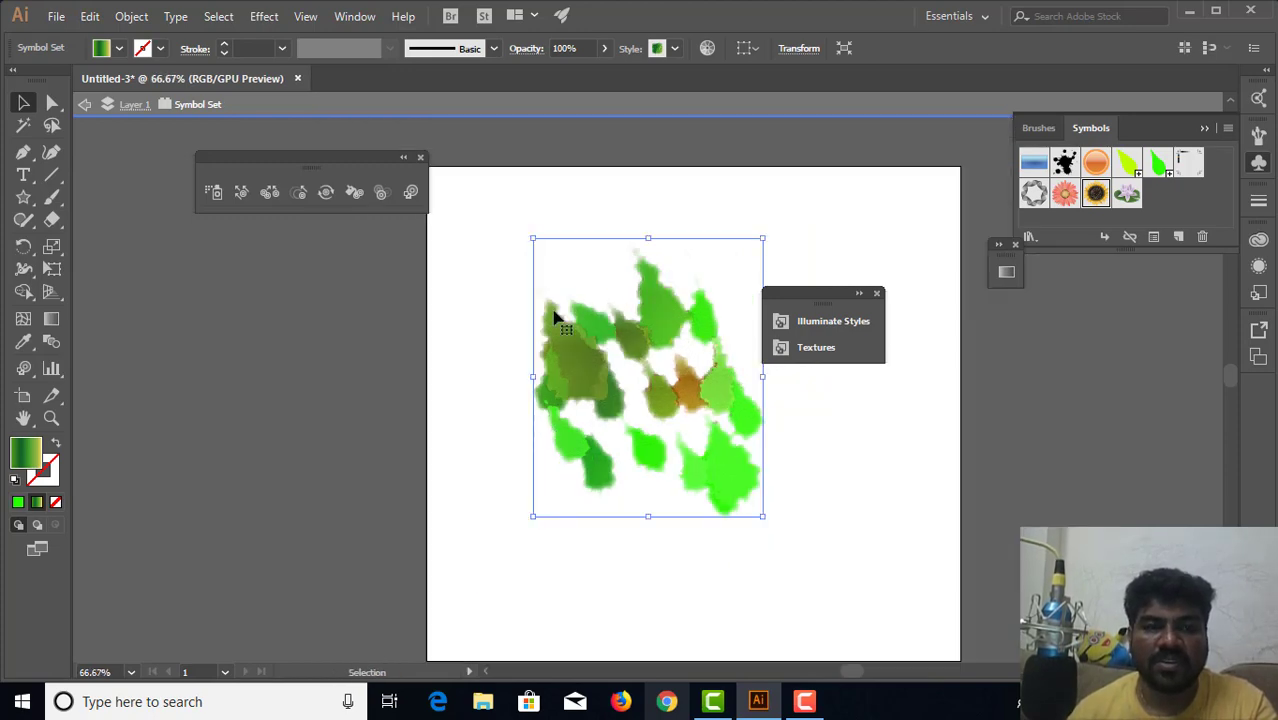
click(85, 105)
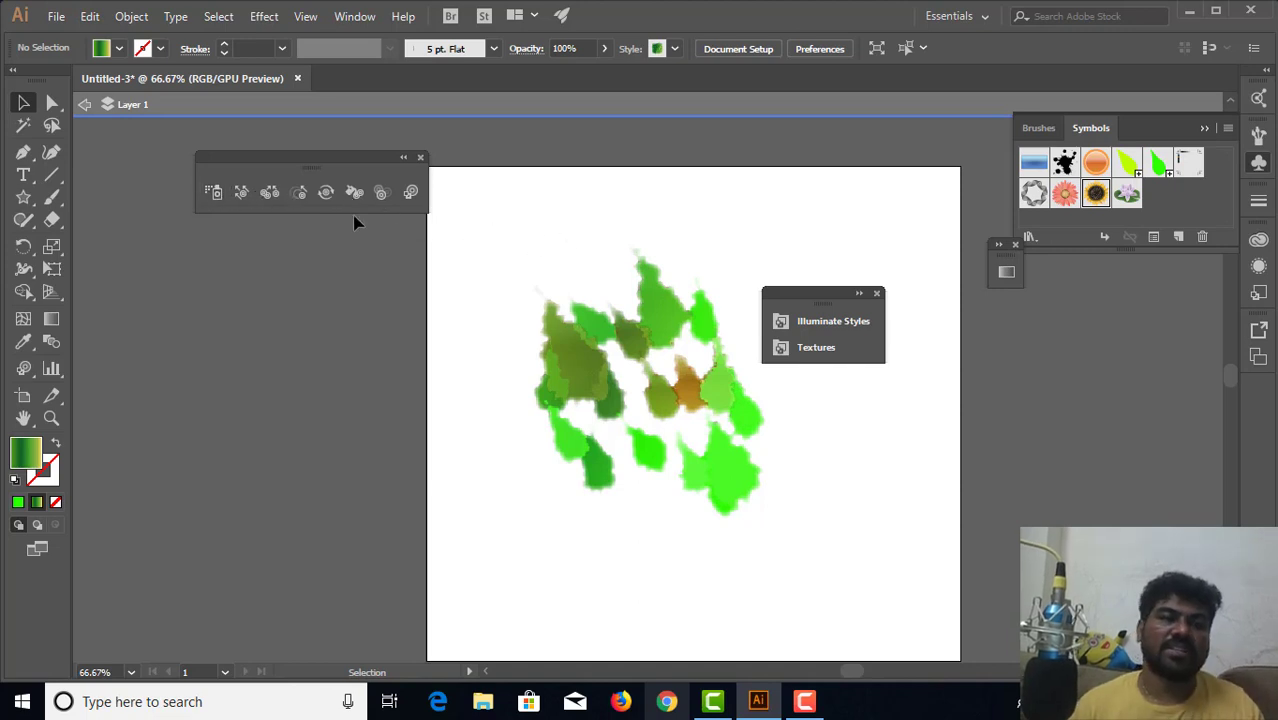
click(85, 104)
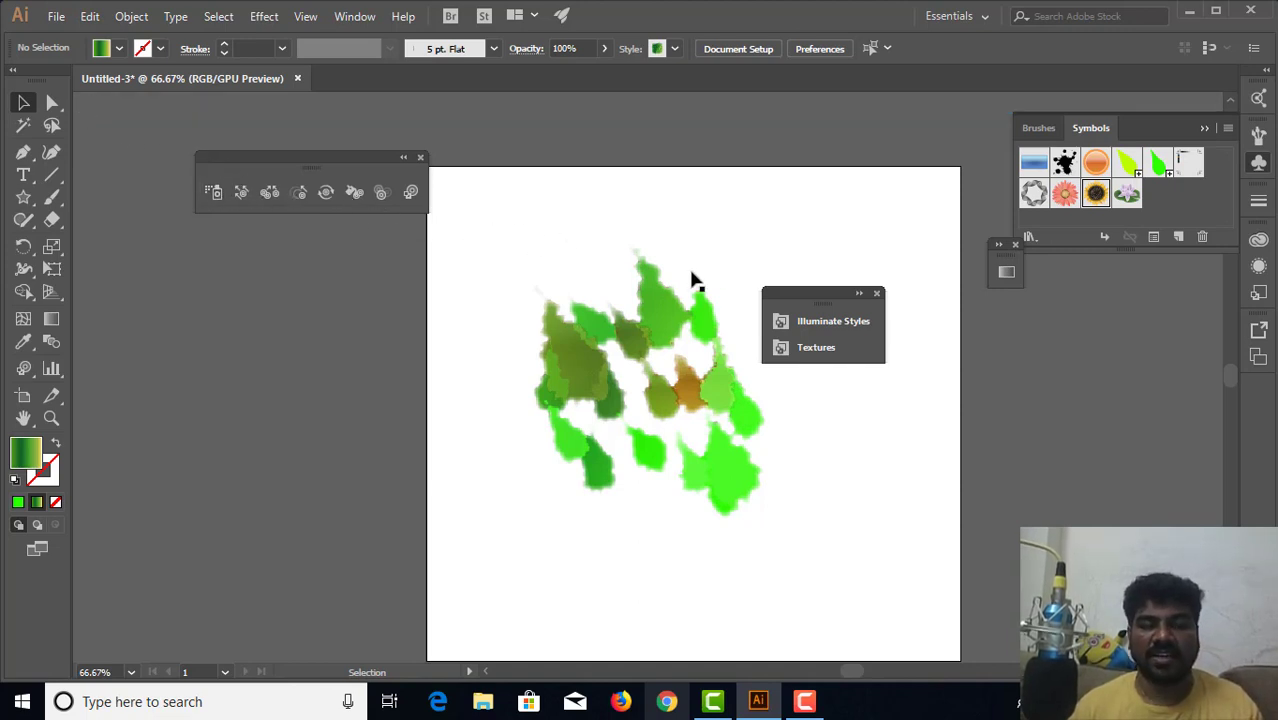